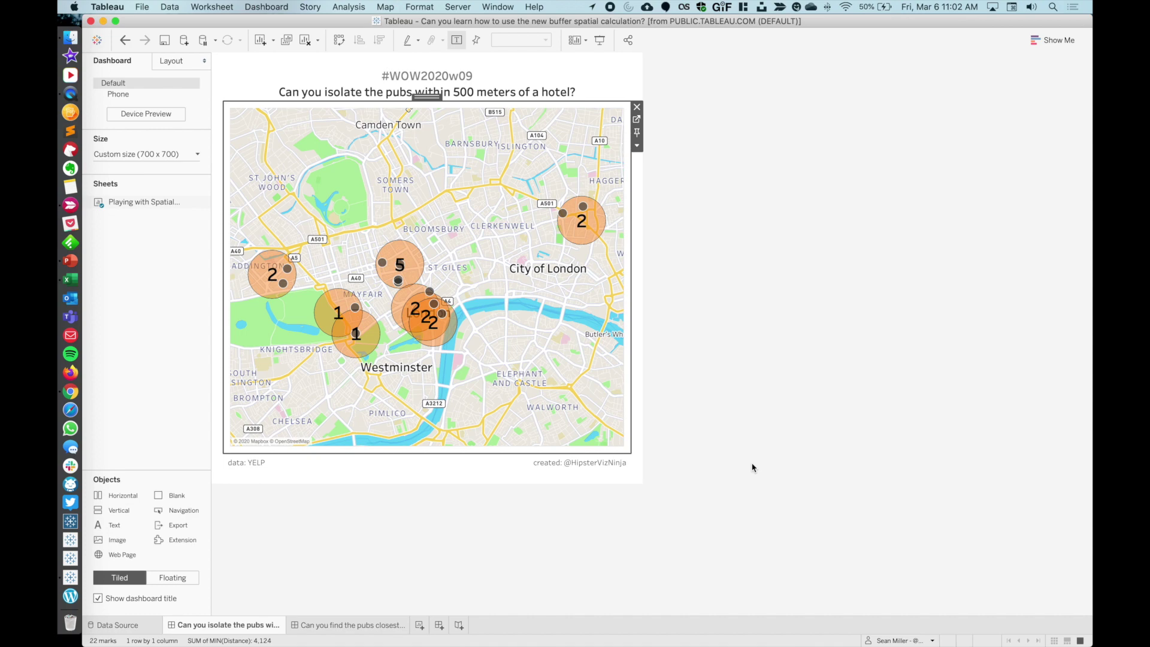
Select the dashboard map and go to the worksheet behind it
{"action": "left_click", "coordinate": [752, 468]}
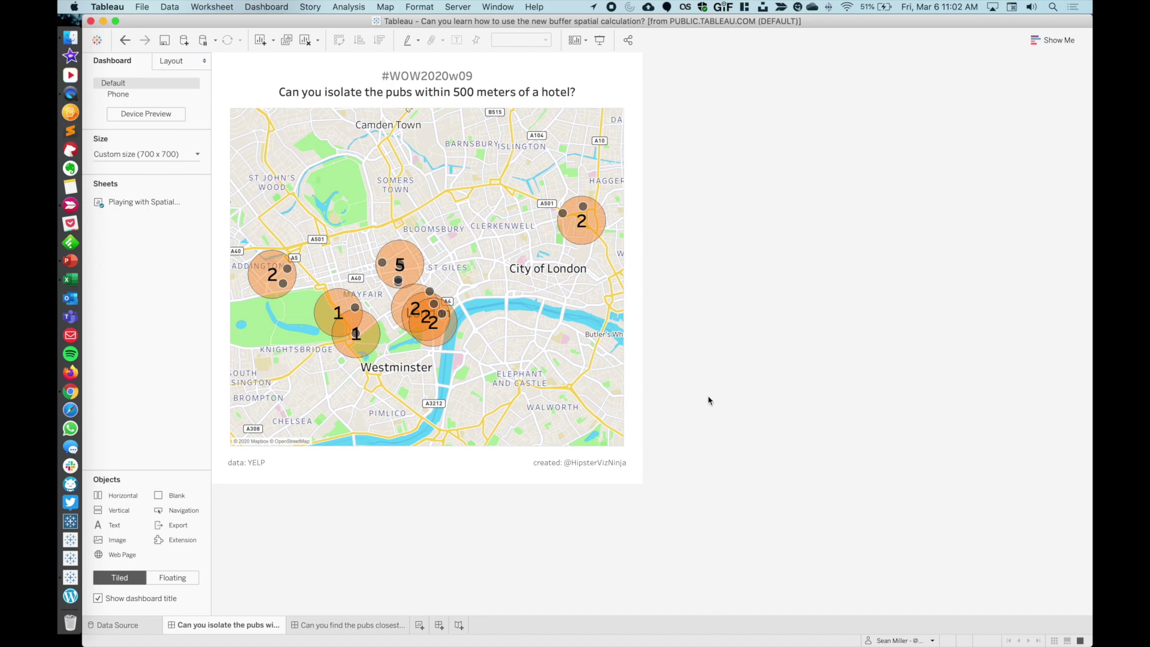
{"action": "mouse_move", "coordinate": [568, 232]}
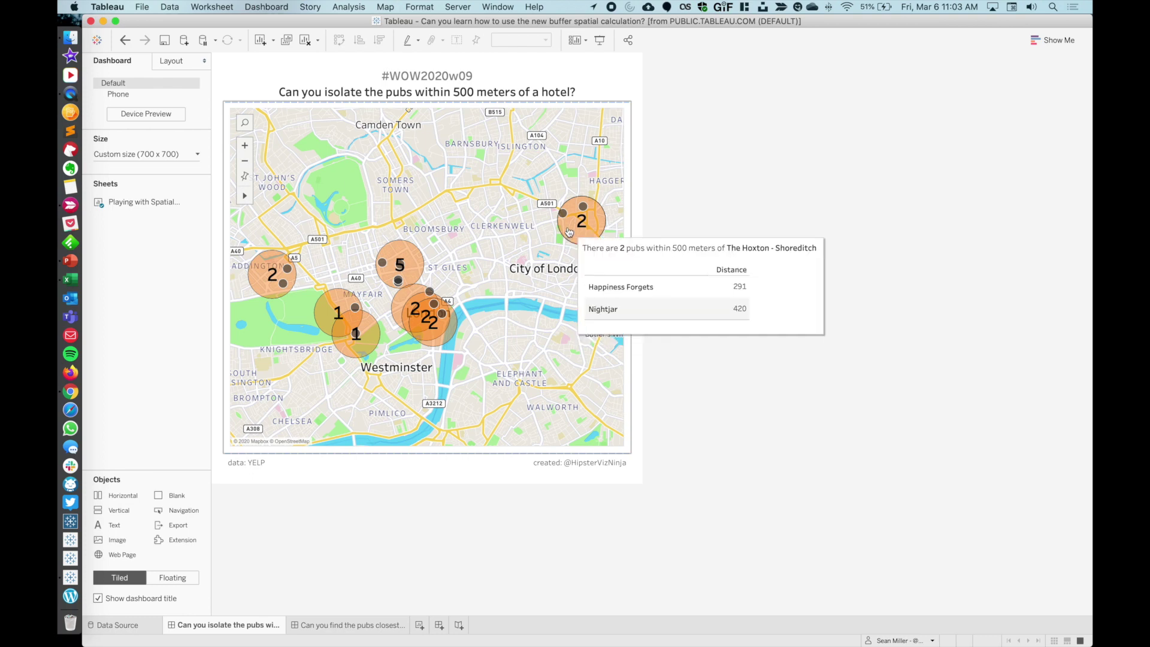
{"action": "left_click", "coordinate": [546, 273]}
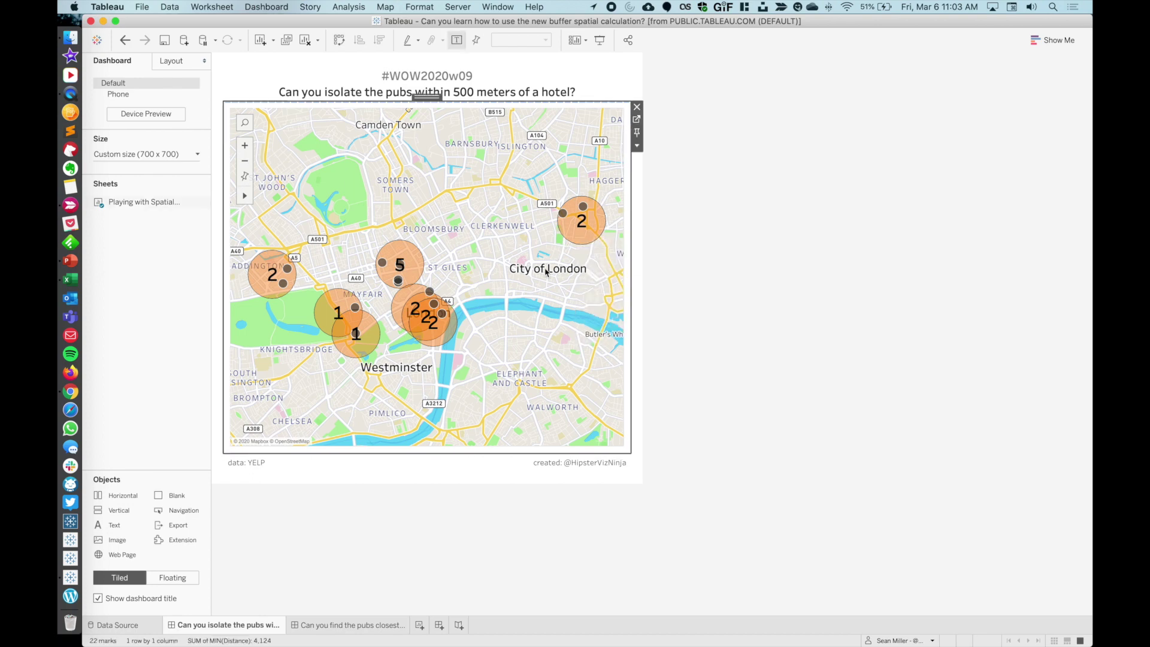
{"action": "left_click", "coordinate": [637, 121]}
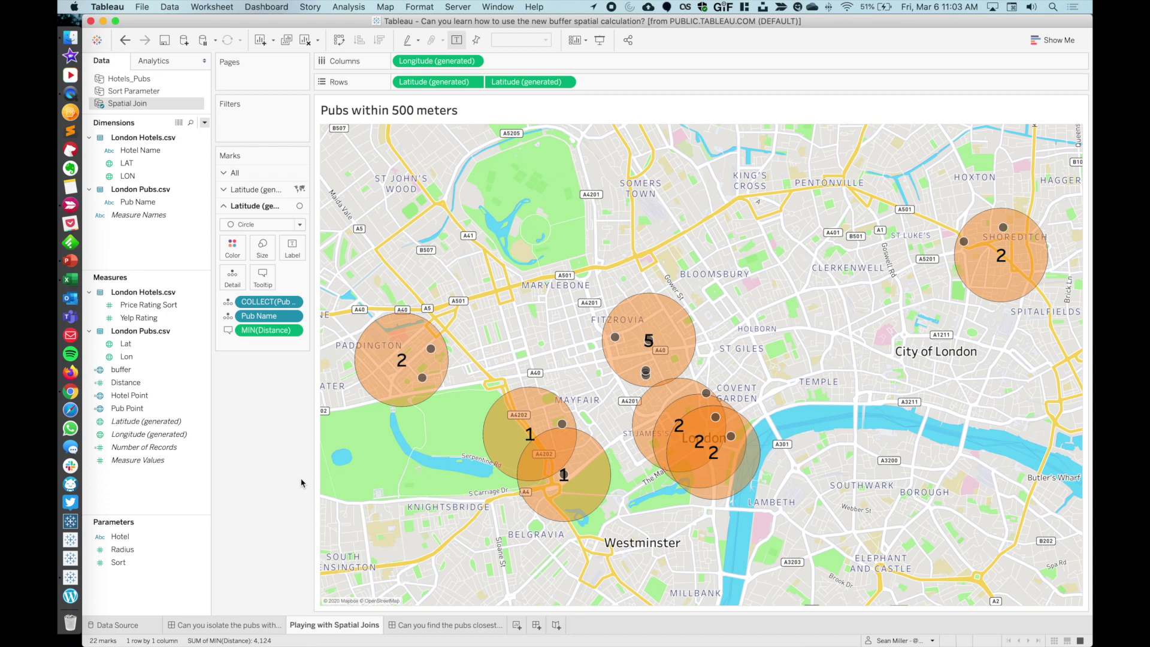
Edit the Spatial Join data source and show its pub–hotel join settings
{"action": "right_click", "coordinate": [147, 105]}
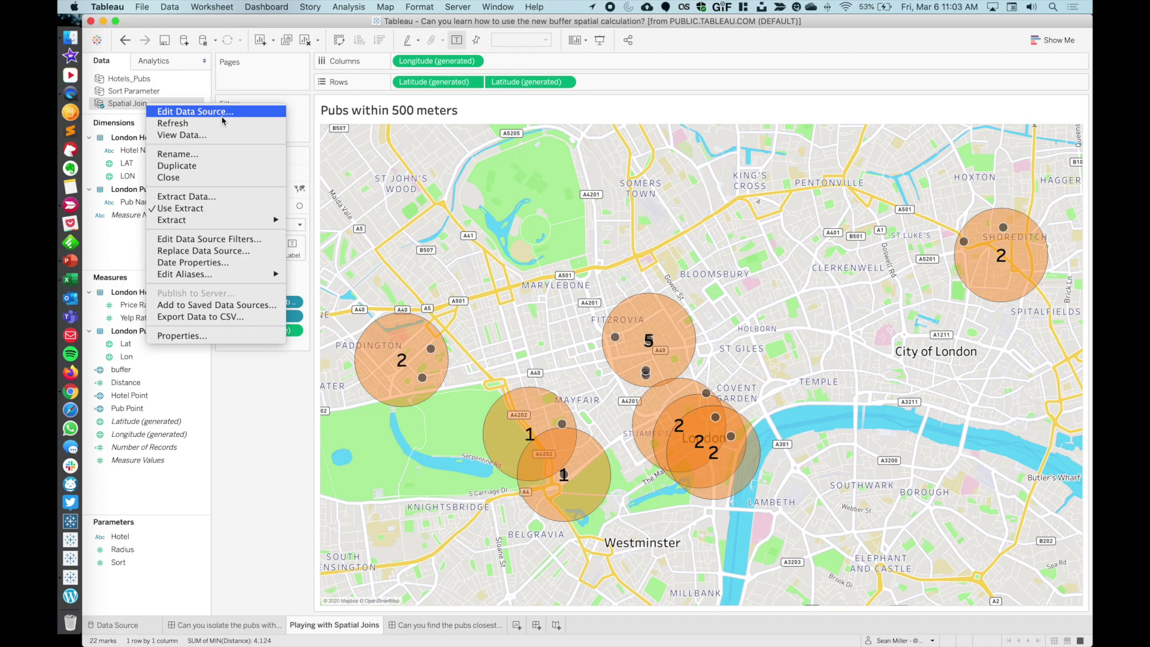
{"action": "left_click", "coordinate": [198, 112]}
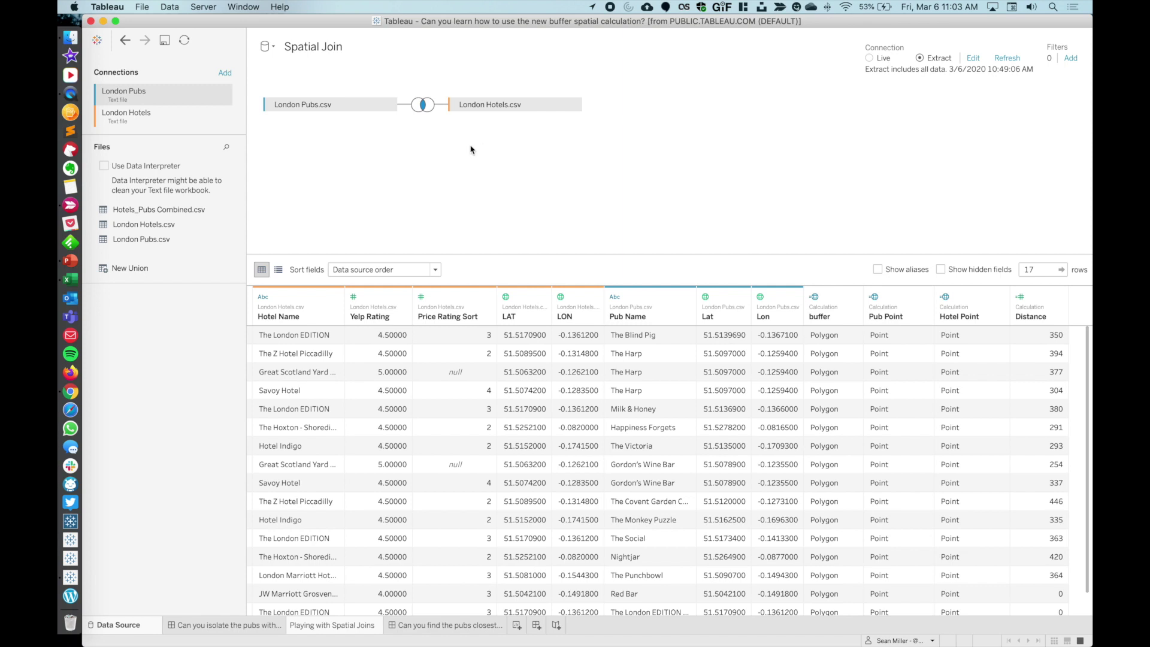
{"action": "left_click", "coordinate": [422, 106]}
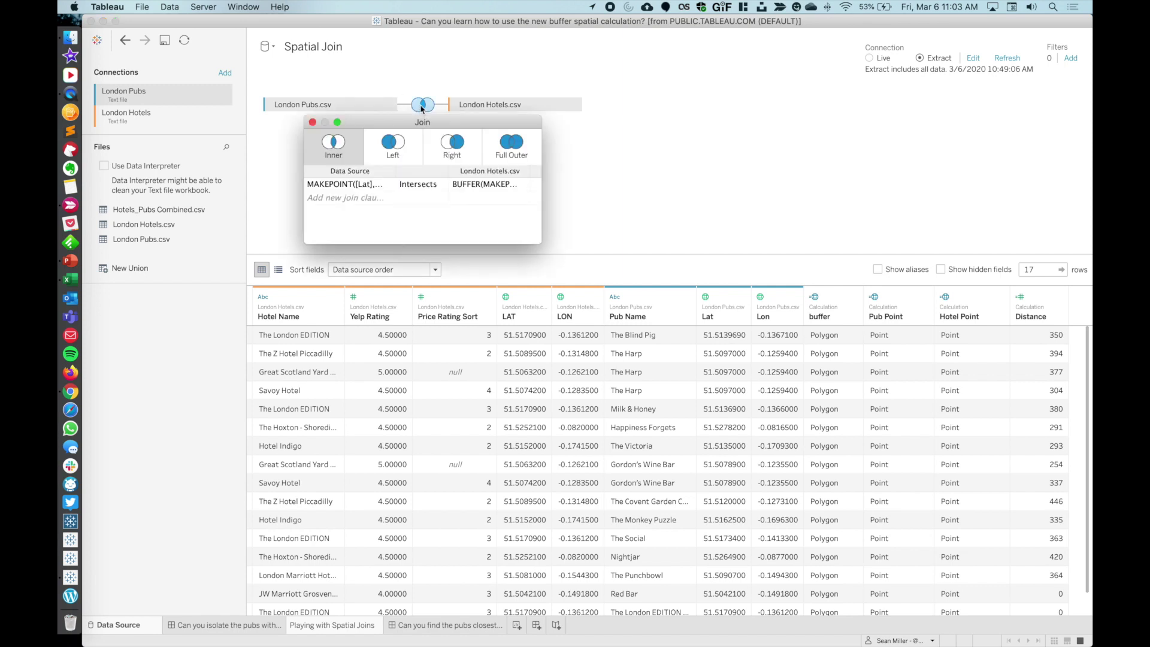
Widen the join settings and view the pub-side MAKEPOINT([Lat],[Lon]) join calculation
{"action": "left_click_drag", "start_coordinate": [541, 243], "coordinate": [605, 243]}
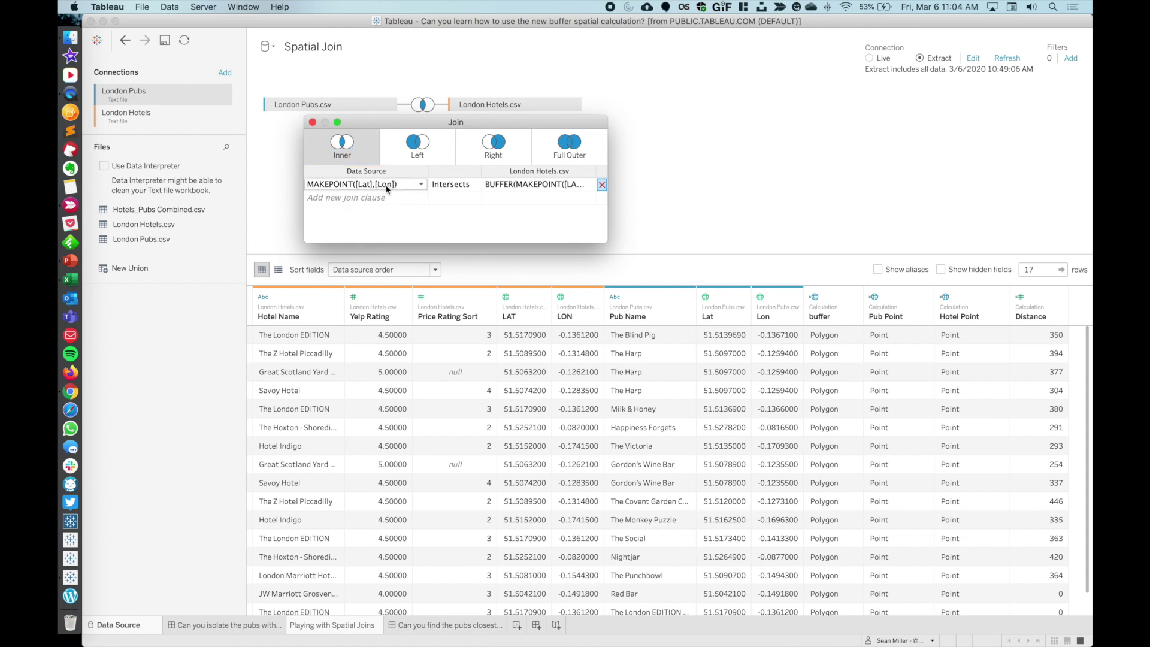
{"action": "left_click", "coordinate": [407, 186]}
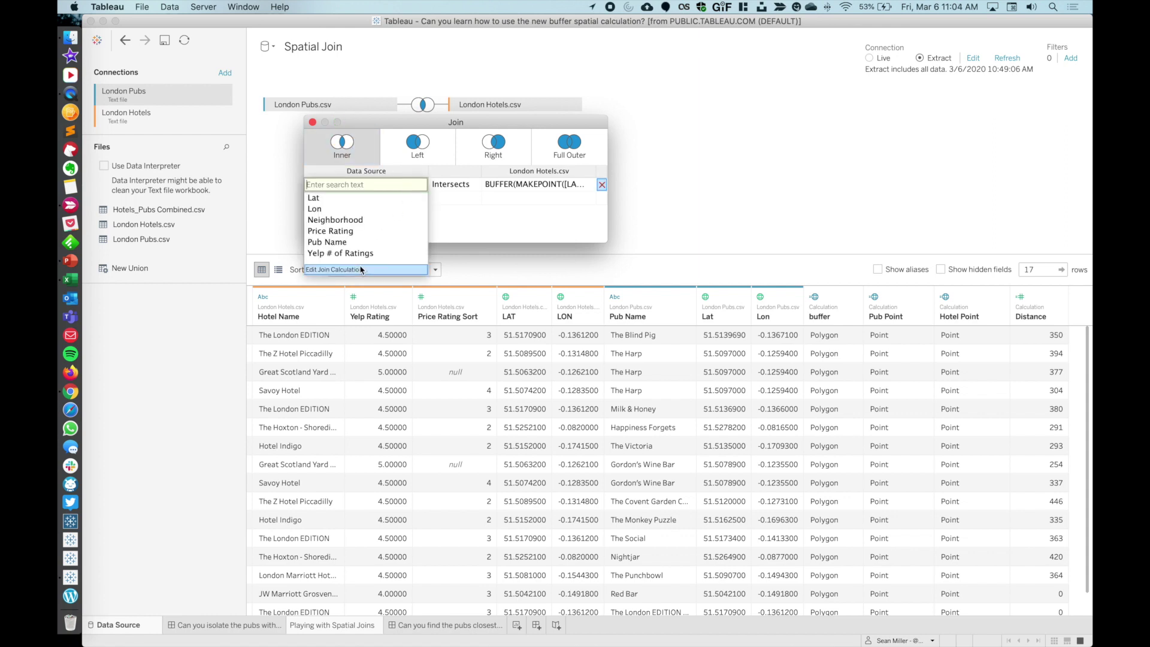
{"action": "left_click", "coordinate": [359, 269]}
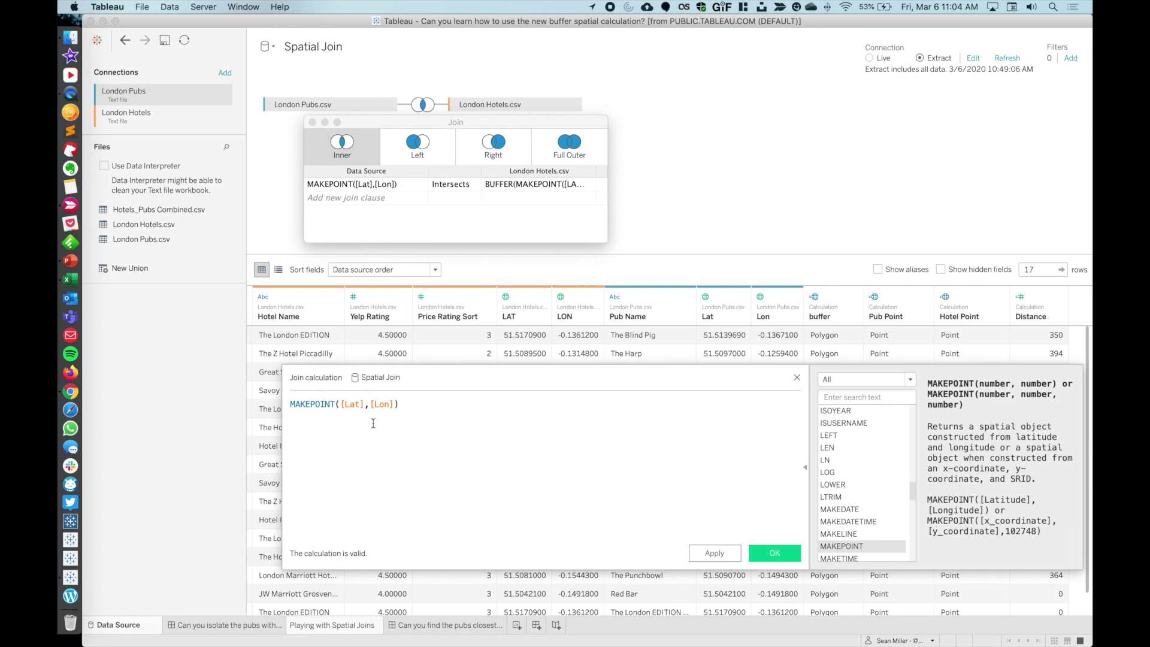
Review the hotel-side BUFFER(MAKEPOINT([LAT],[LON]),500,"m") calculation, noting the 500 distance and "m" units
{"action": "left_click", "coordinate": [796, 377]}
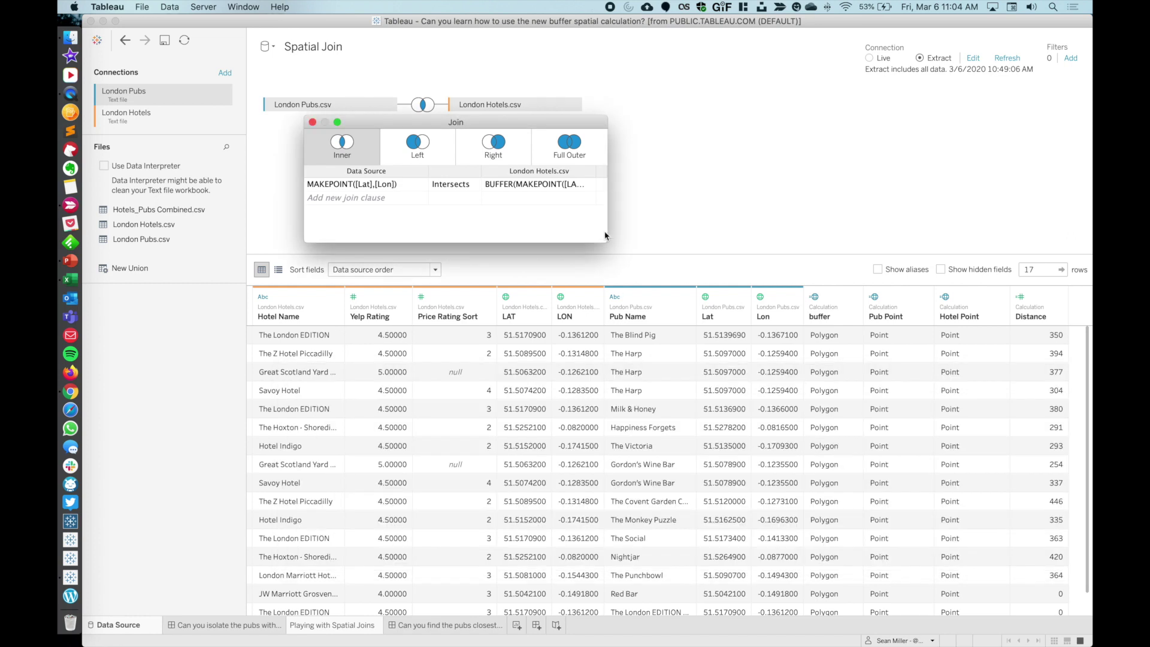
{"action": "left_click", "coordinate": [549, 186]}
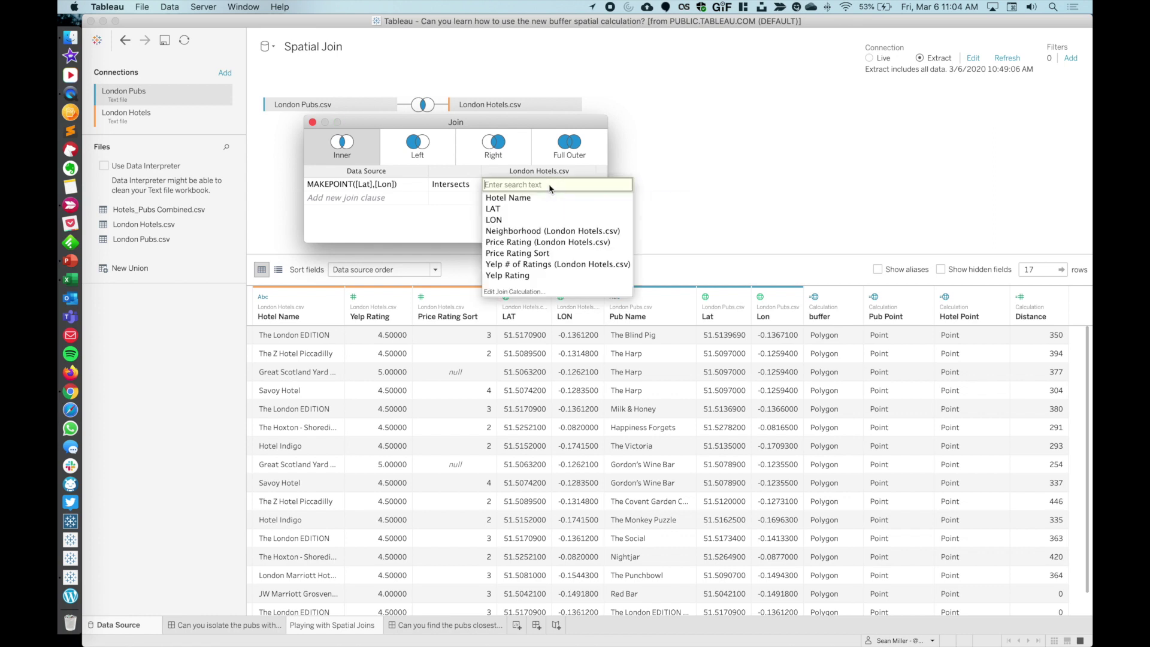
{"action": "left_click", "coordinate": [551, 292]}
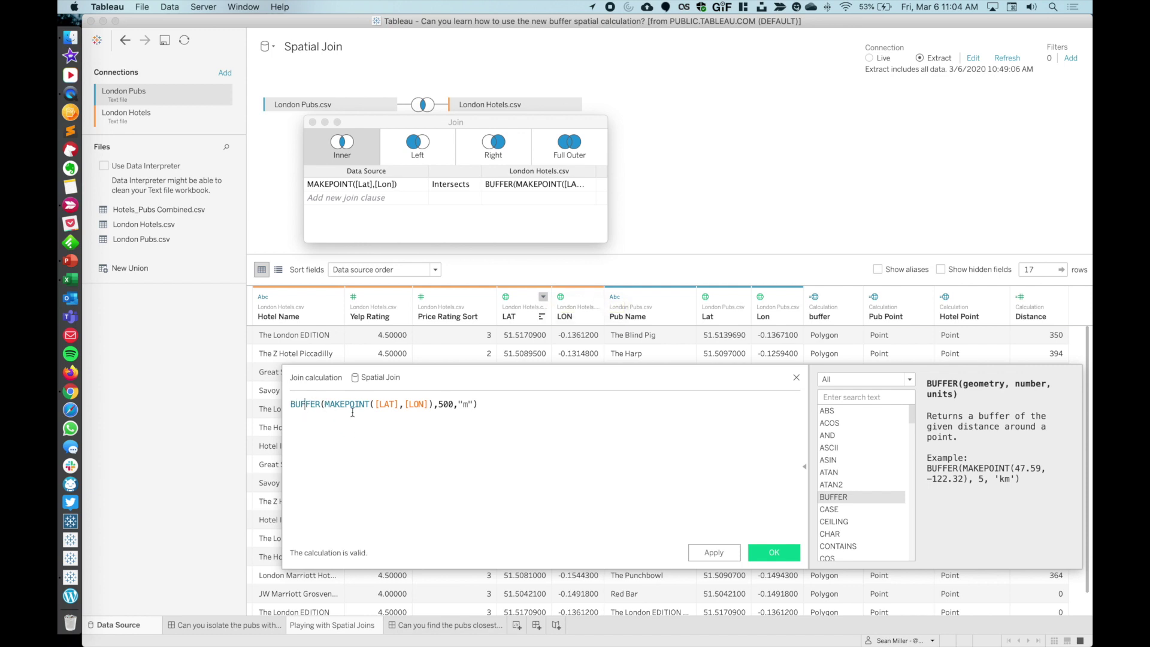
{"action": "left_click", "coordinate": [350, 403]}
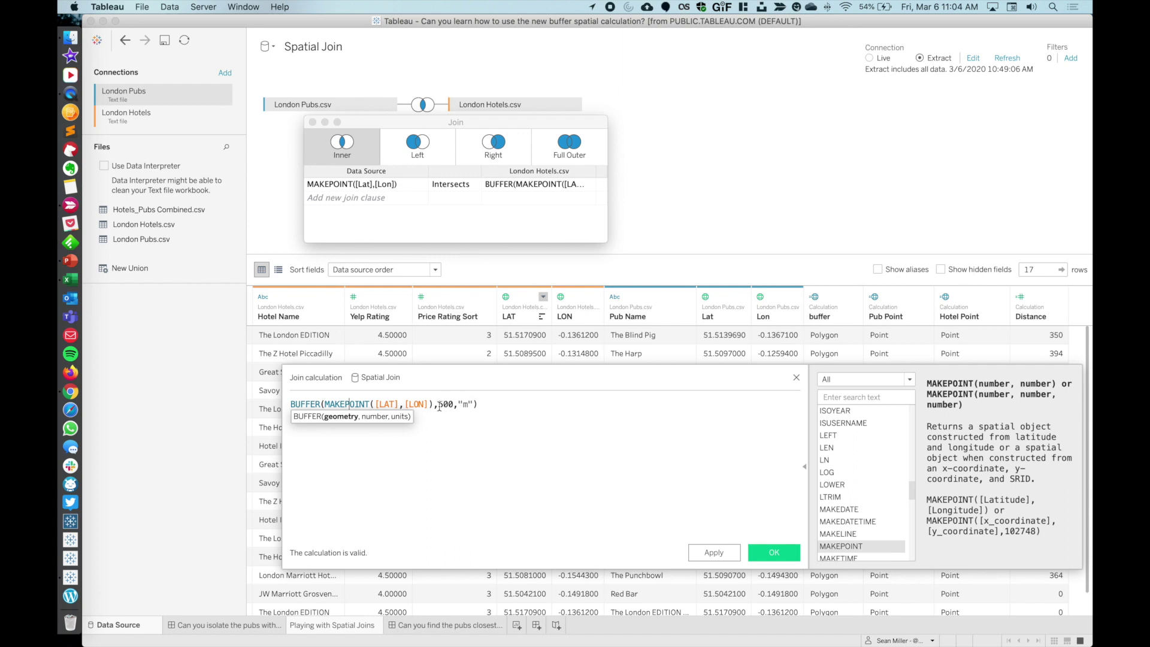
{"action": "double_click", "coordinate": [445, 404]}
{"action": "left_click", "coordinate": [465, 405]}
{"action": "left_click", "coordinate": [772, 550]}
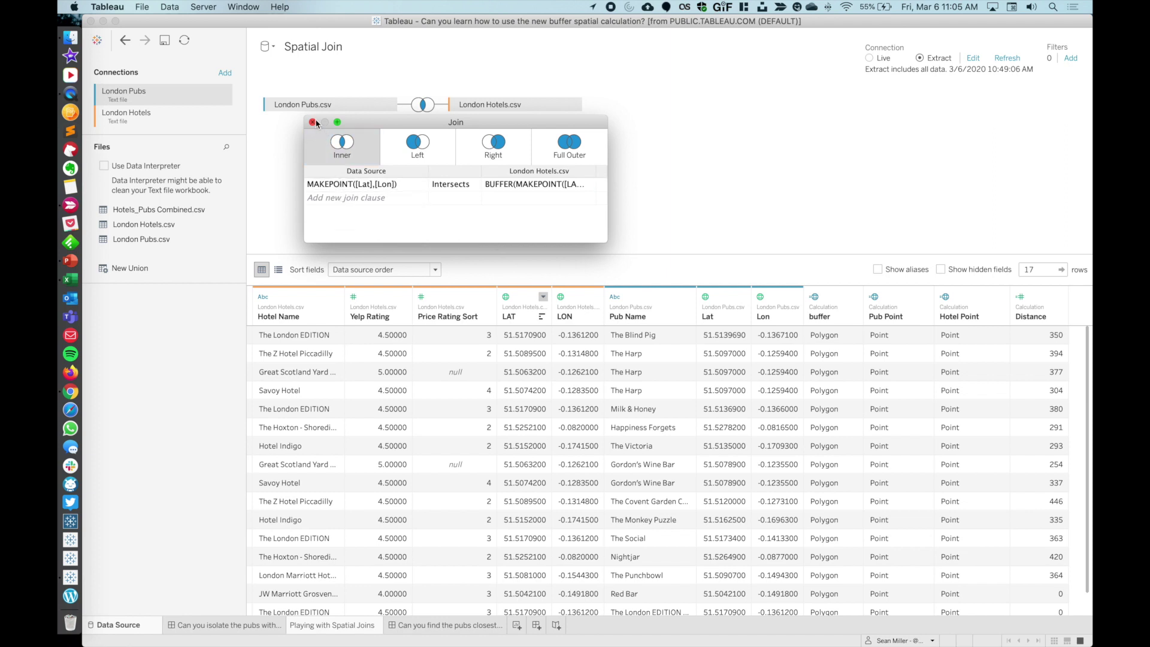
Close the join settings and return to the Playing with Spatial Joins worksheet
{"action": "left_click", "coordinate": [313, 122]}
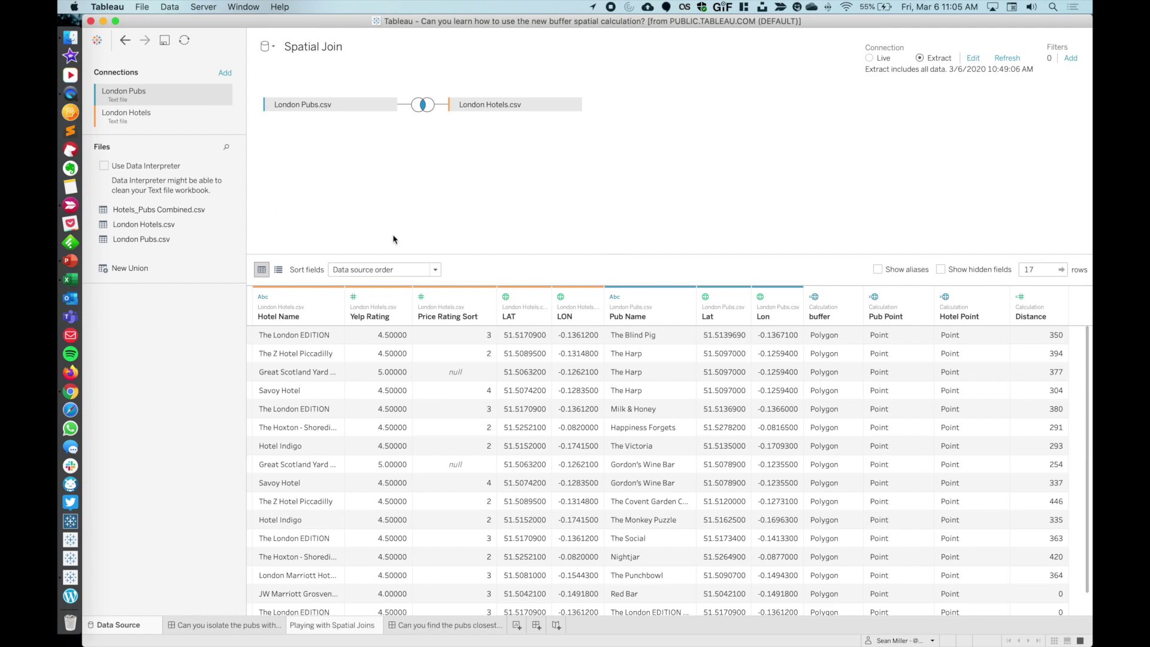
{"action": "left_click", "coordinate": [333, 625]}
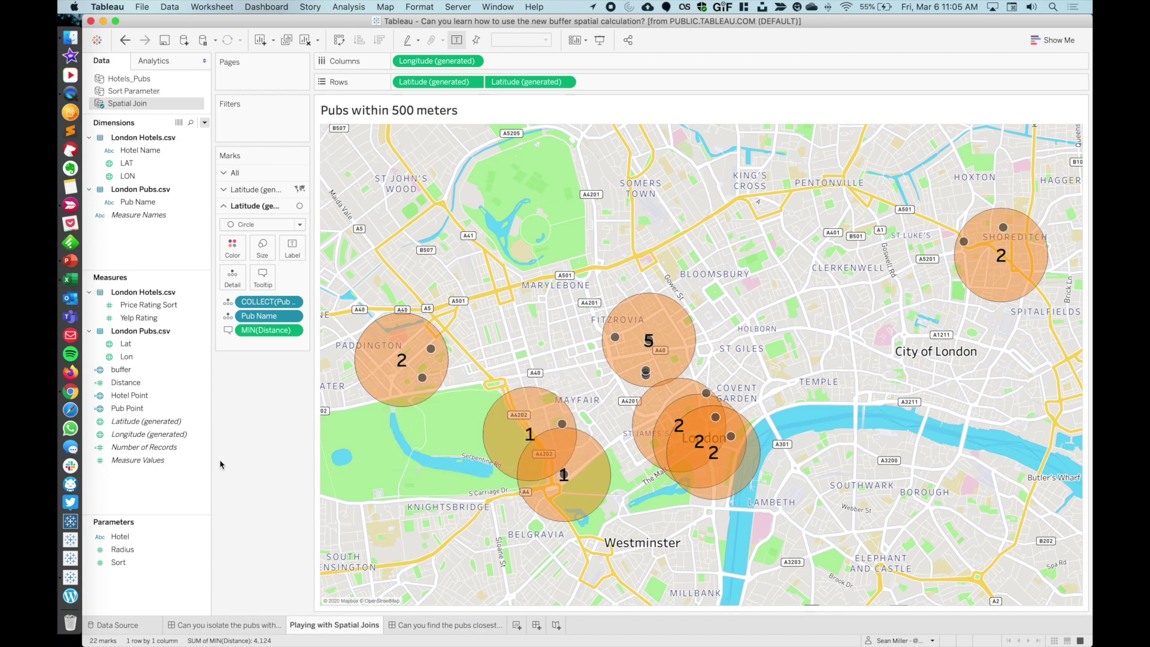
Expand the hotel buffer layer's marks settings on the Pubs within 500 meters map
{"action": "left_click", "coordinate": [257, 190]}
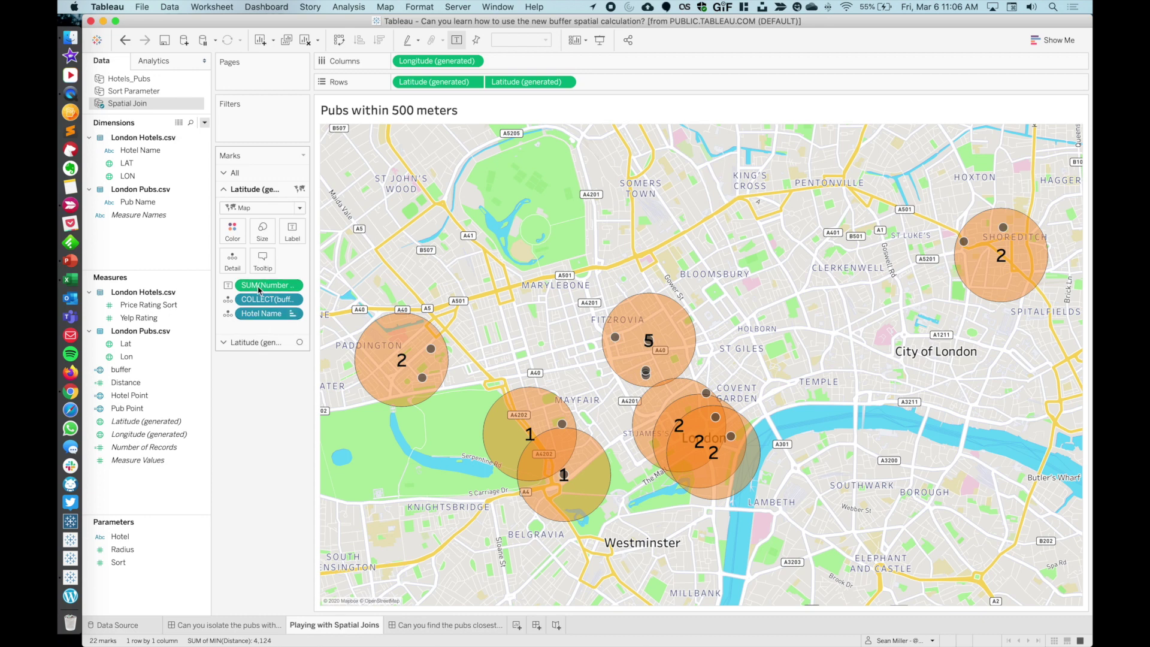
{"action": "mouse_move", "coordinate": [396, 345]}
{"action": "mouse_move", "coordinate": [653, 317]}
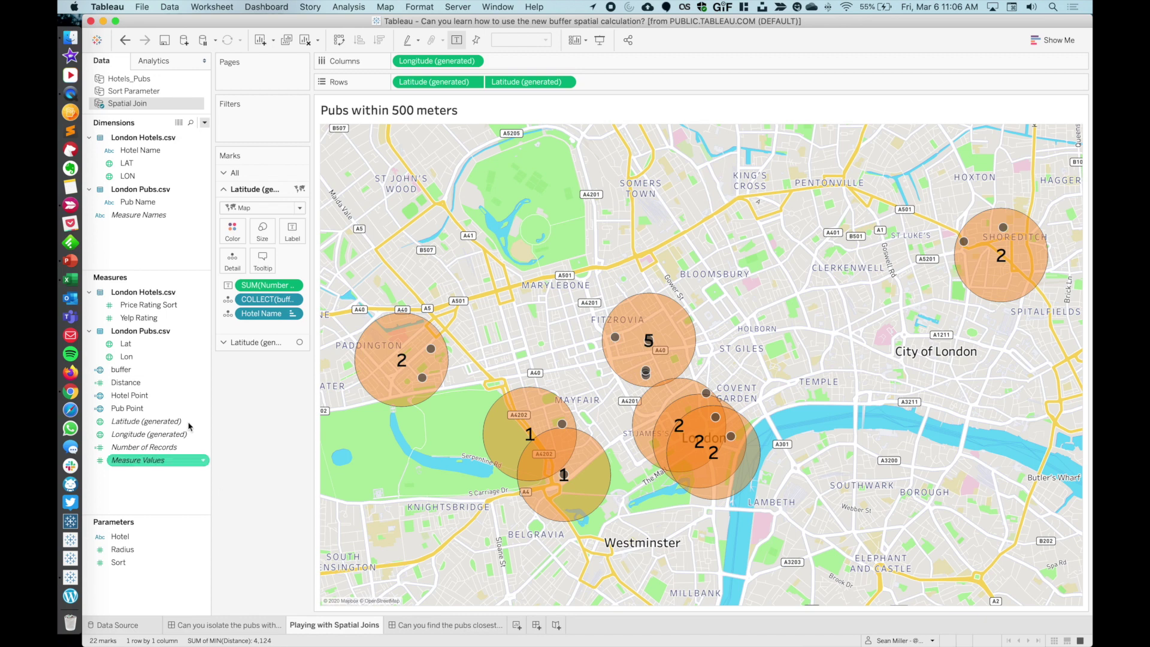
{"action": "right_click", "coordinate": [150, 104]}
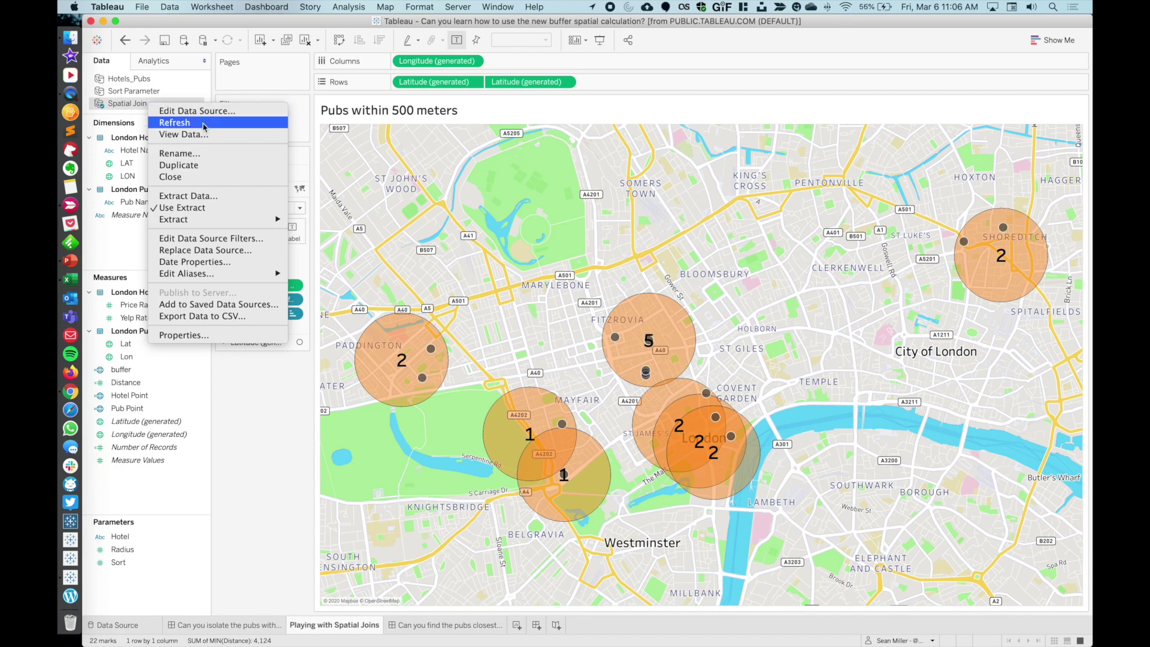
{"action": "left_click", "coordinate": [206, 112]}
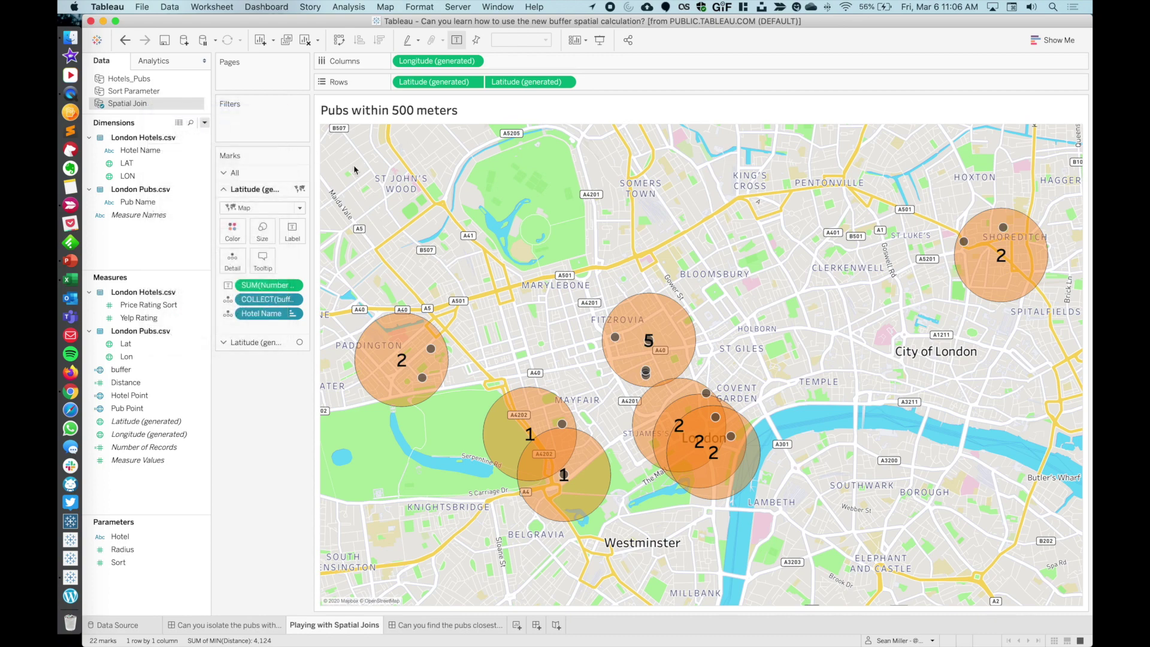
{"action": "left_click", "coordinate": [423, 104]}
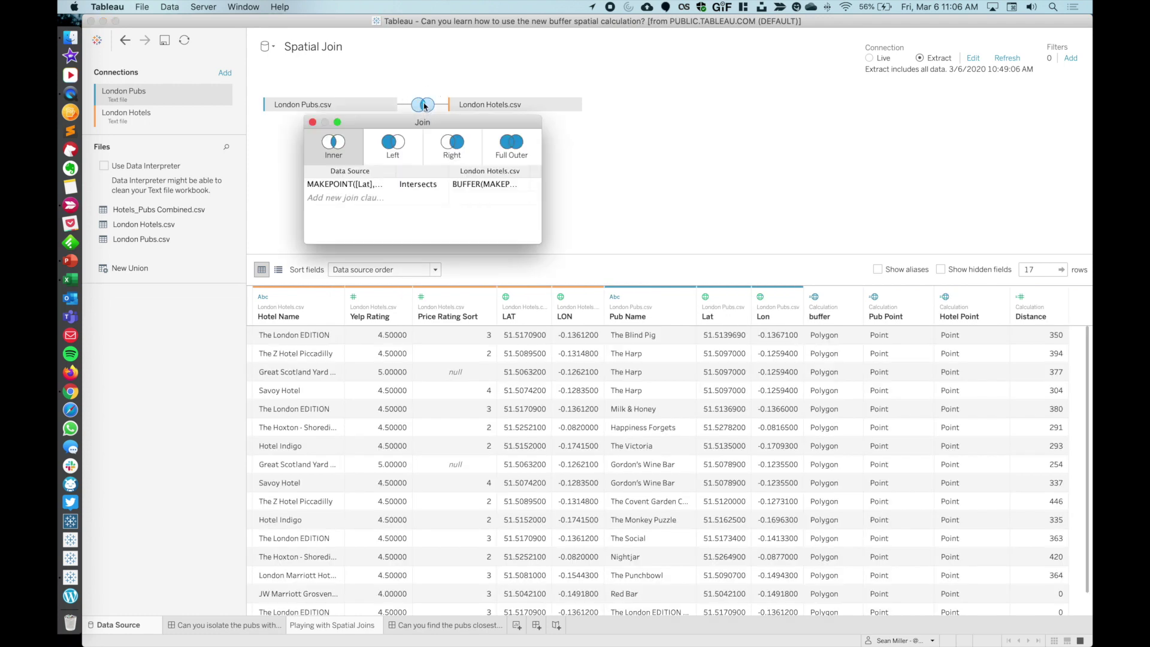
{"action": "left_click", "coordinate": [387, 185]}
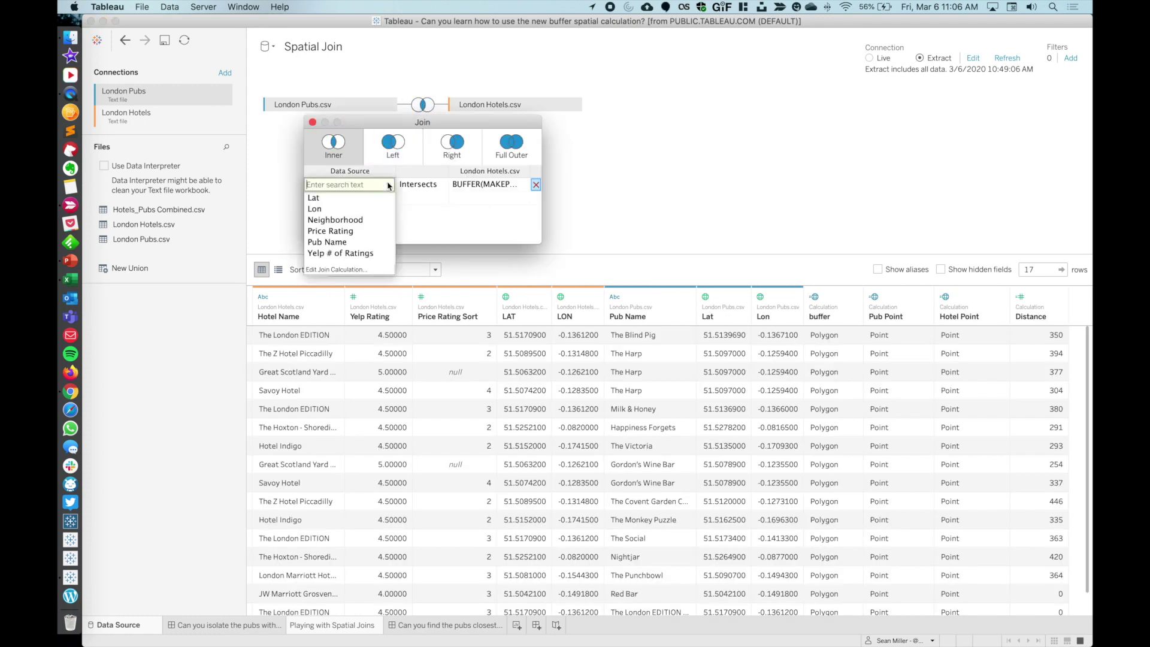
{"action": "left_click", "coordinate": [364, 270]}
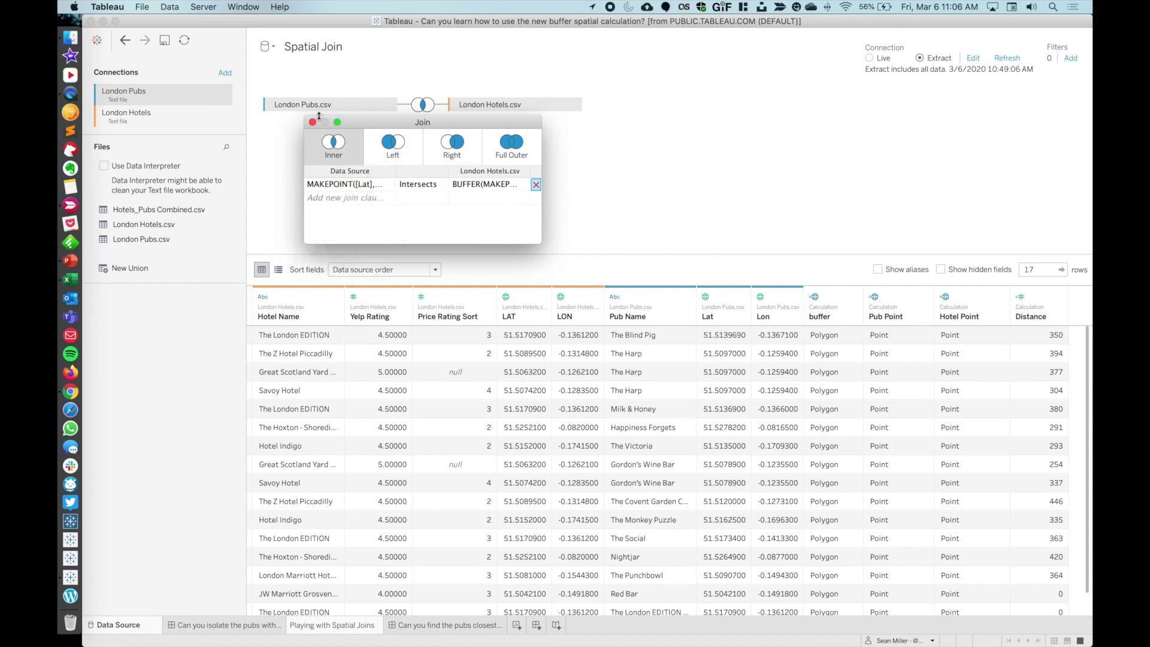
{"action": "left_click", "coordinate": [287, 143]}
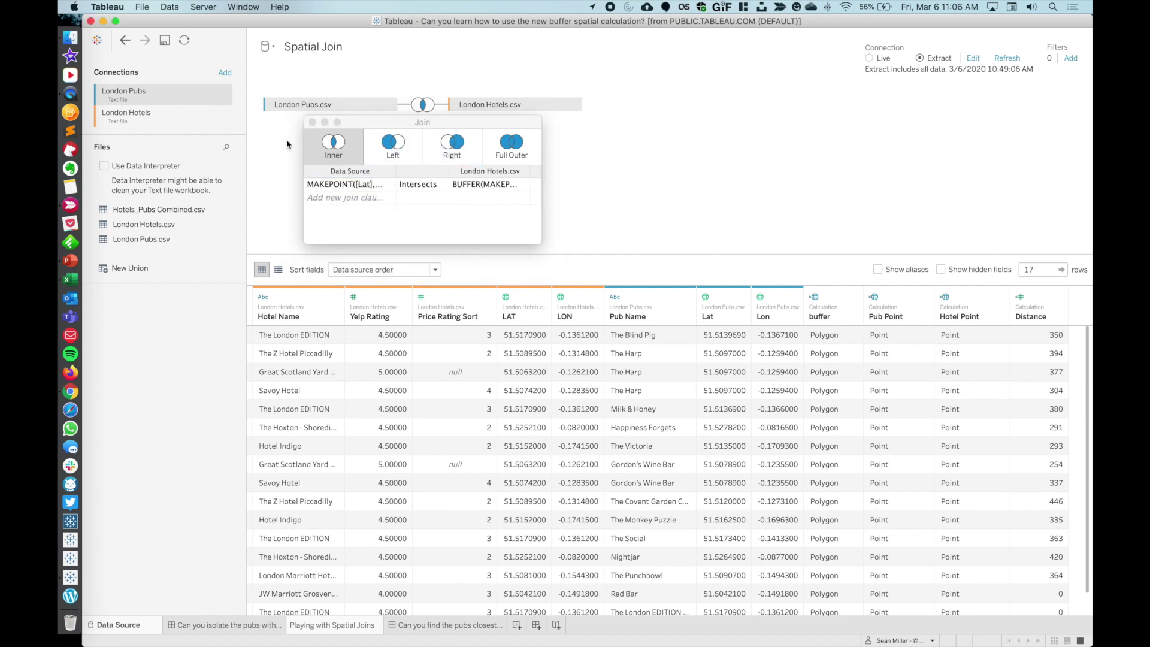
{"action": "left_click", "coordinate": [312, 123]}
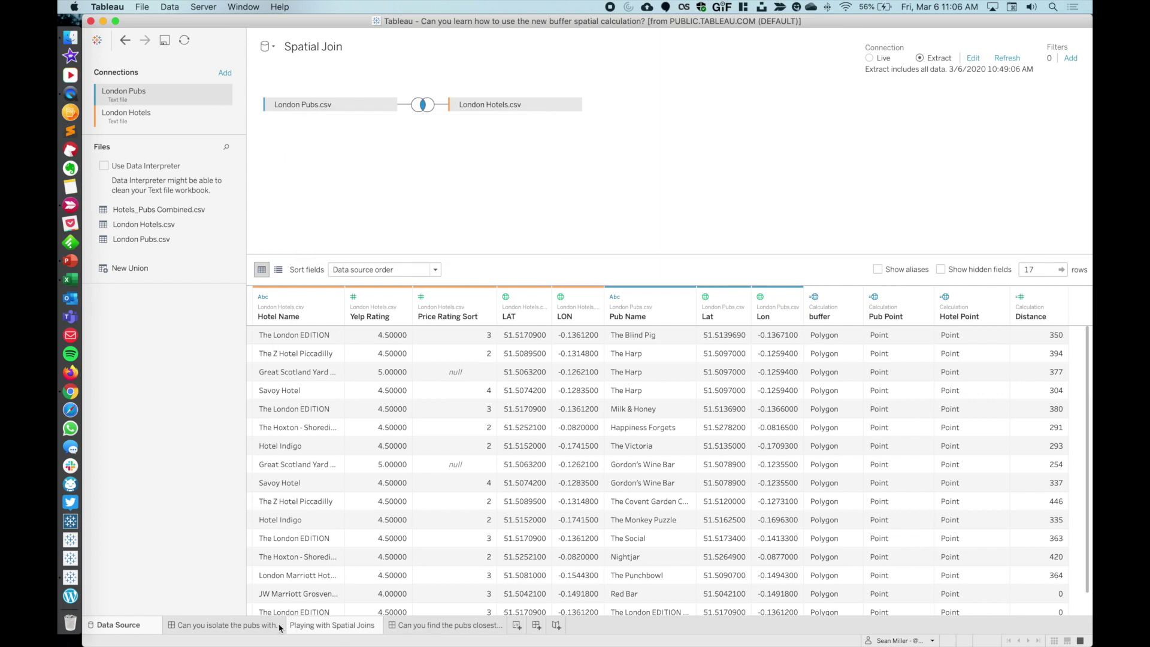
{"action": "left_click", "coordinate": [308, 626]}
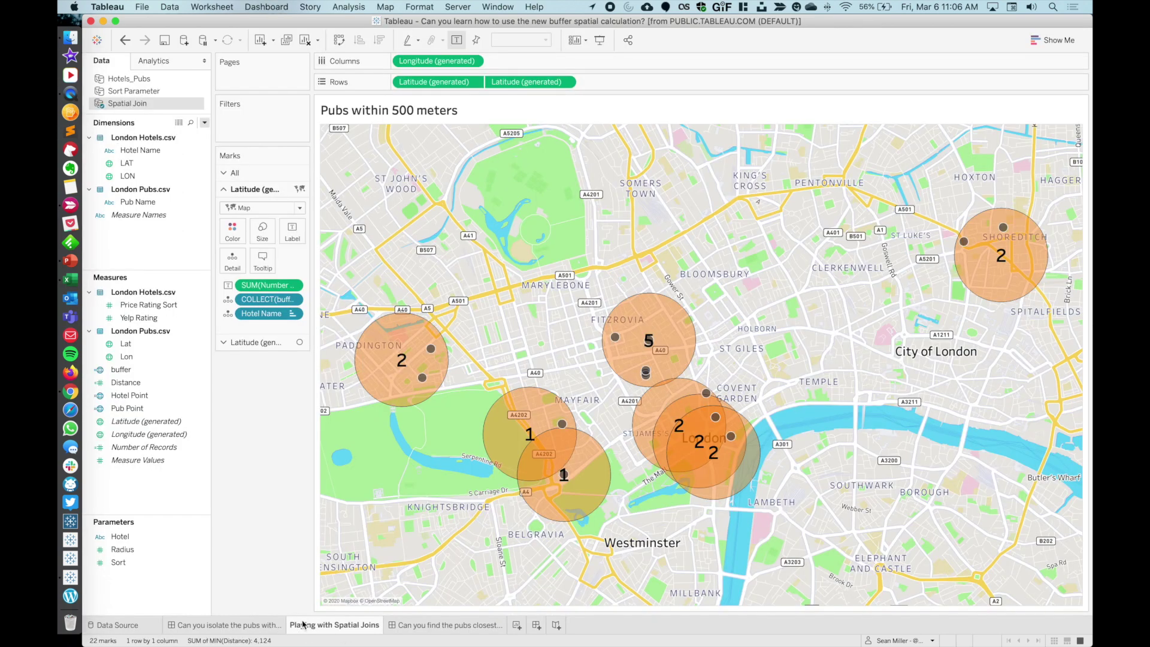
{"action": "left_click", "coordinate": [151, 409], "text": "super"}
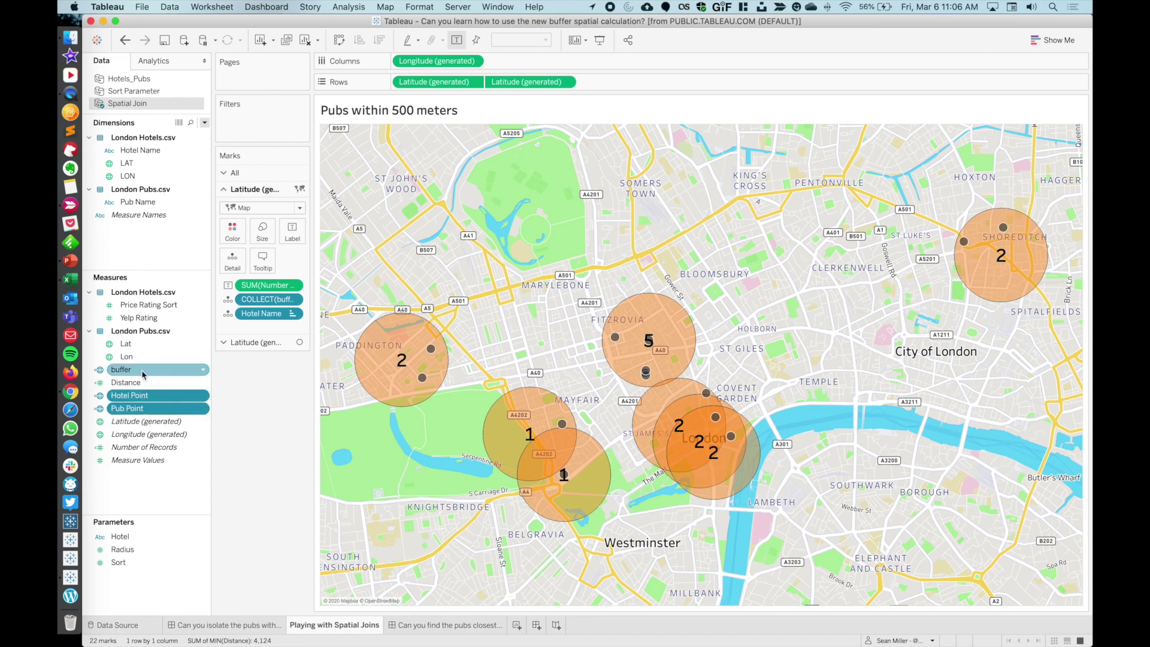
{"action": "left_click", "coordinate": [148, 373], "text": "super"}
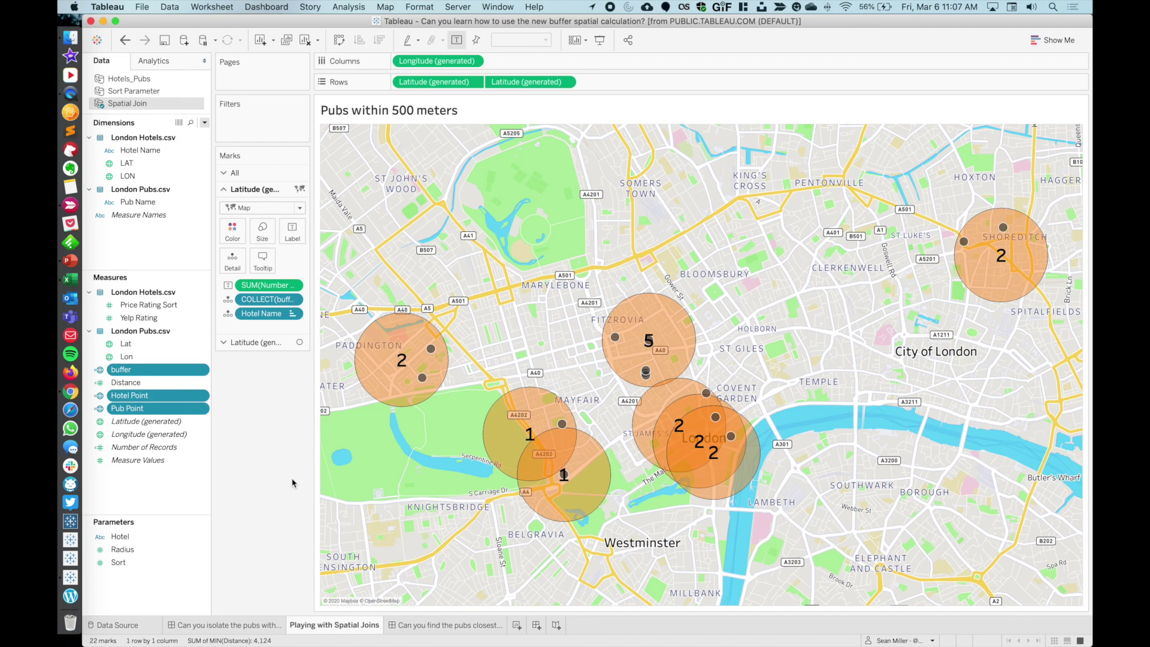
{"action": "left_click", "coordinate": [173, 492]}
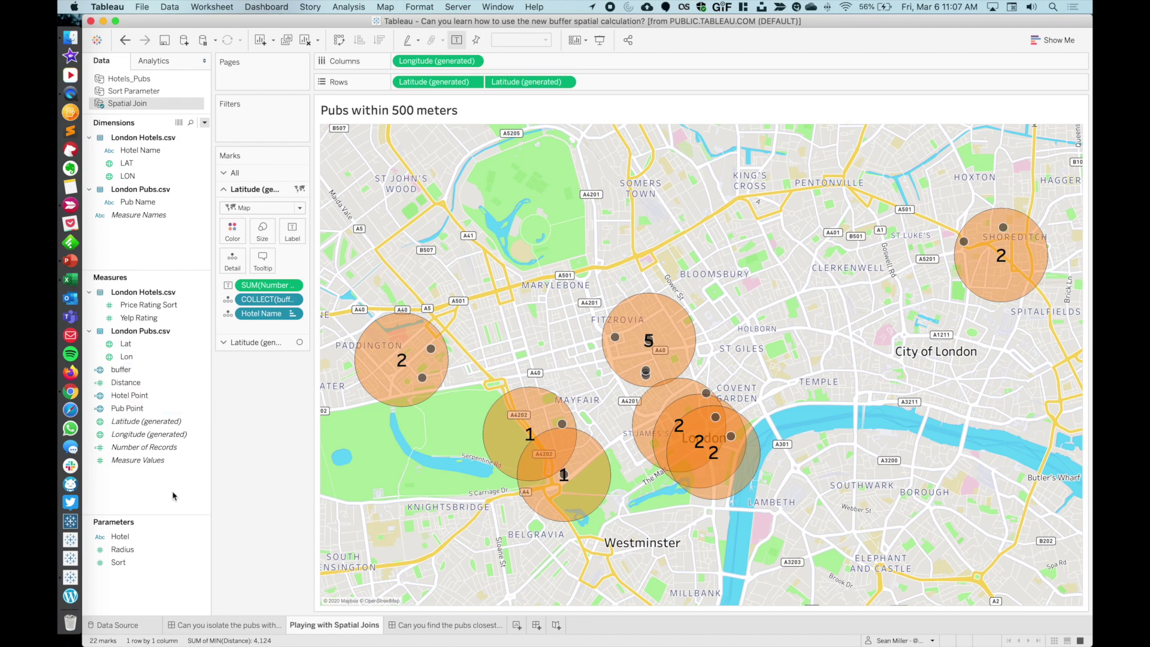
{"action": "left_click", "coordinate": [145, 396]}
{"action": "right_click", "coordinate": [143, 398]}
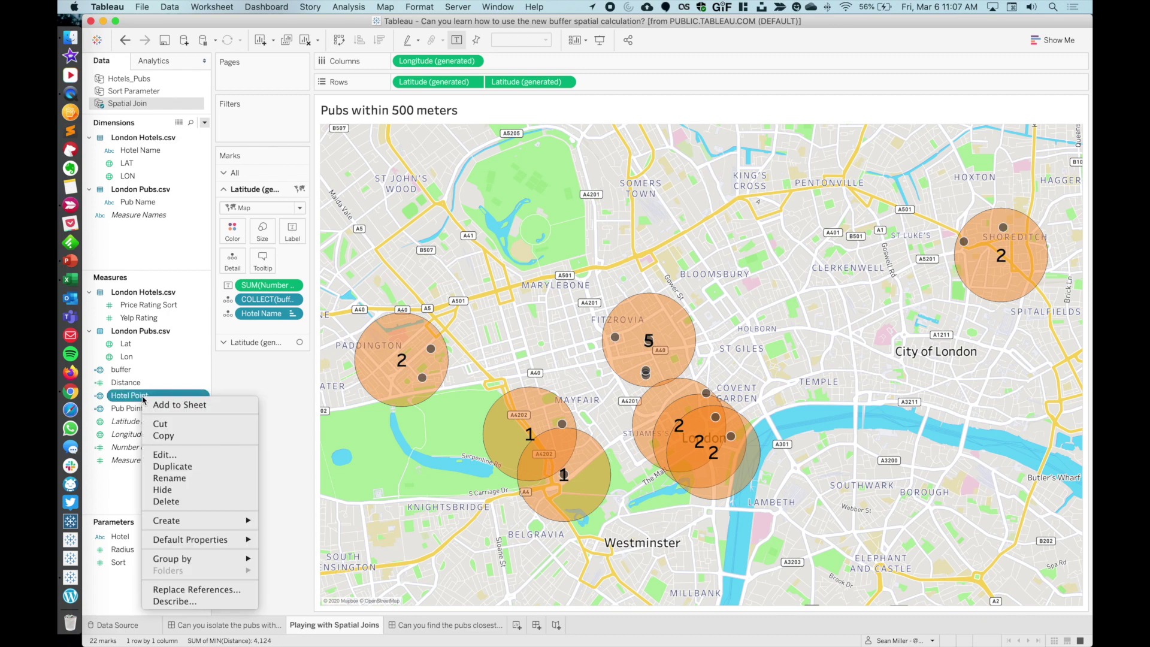
{"action": "left_click", "coordinate": [147, 456]}
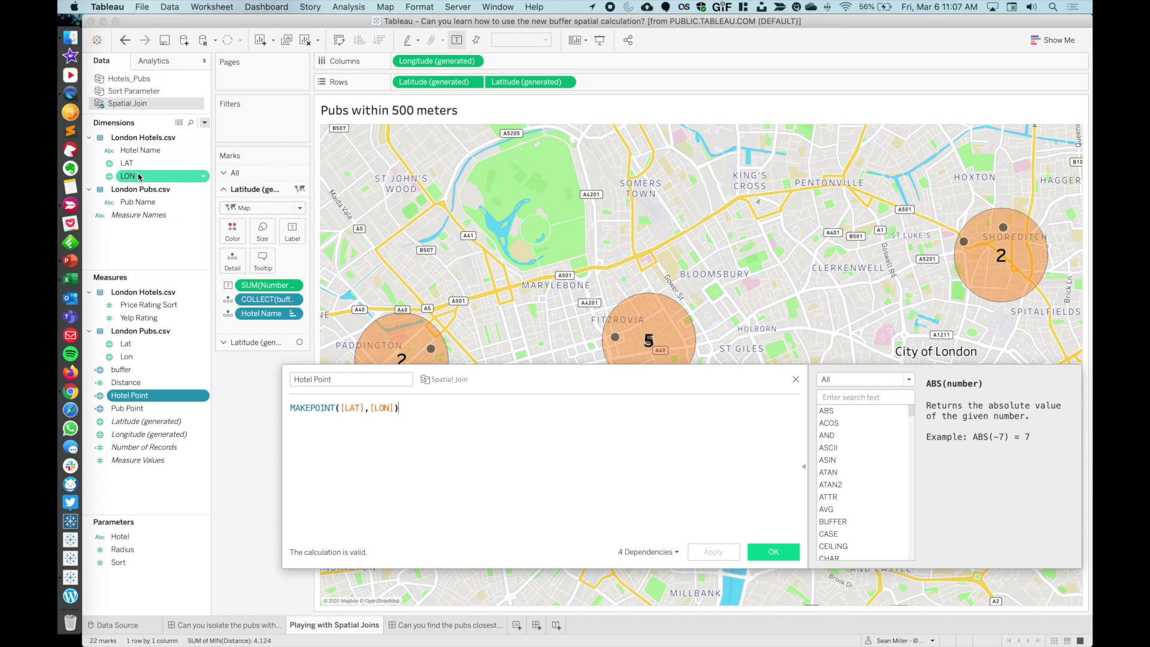
{"action": "left_click", "coordinate": [795, 379]}
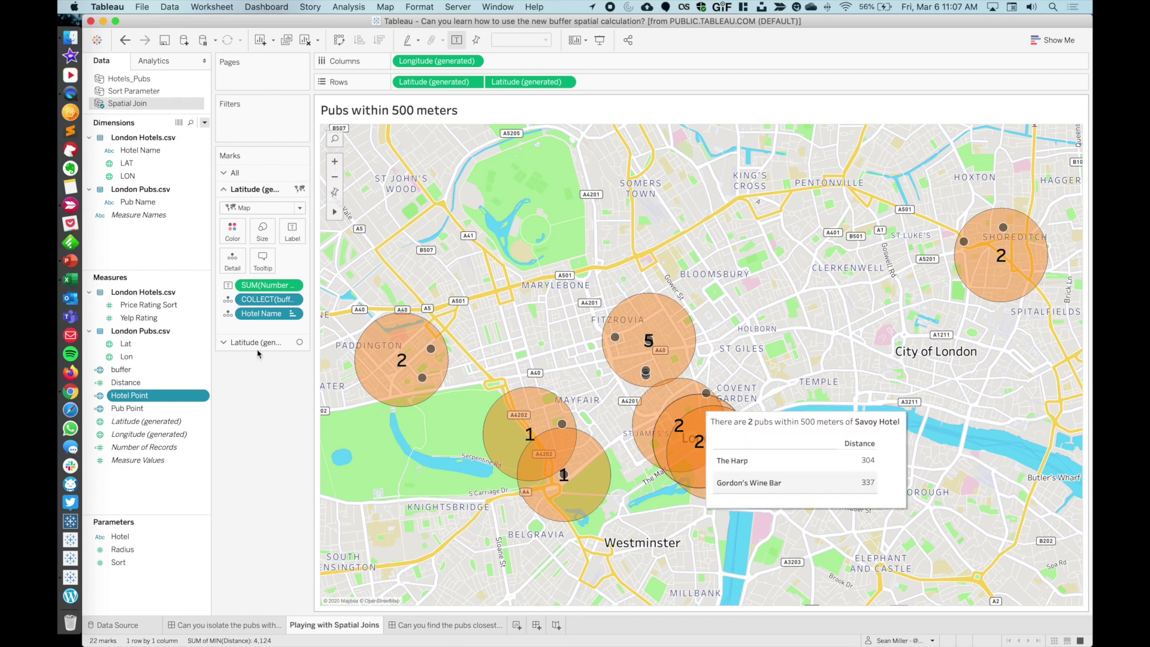
{"action": "right_click", "coordinate": [151, 409]}
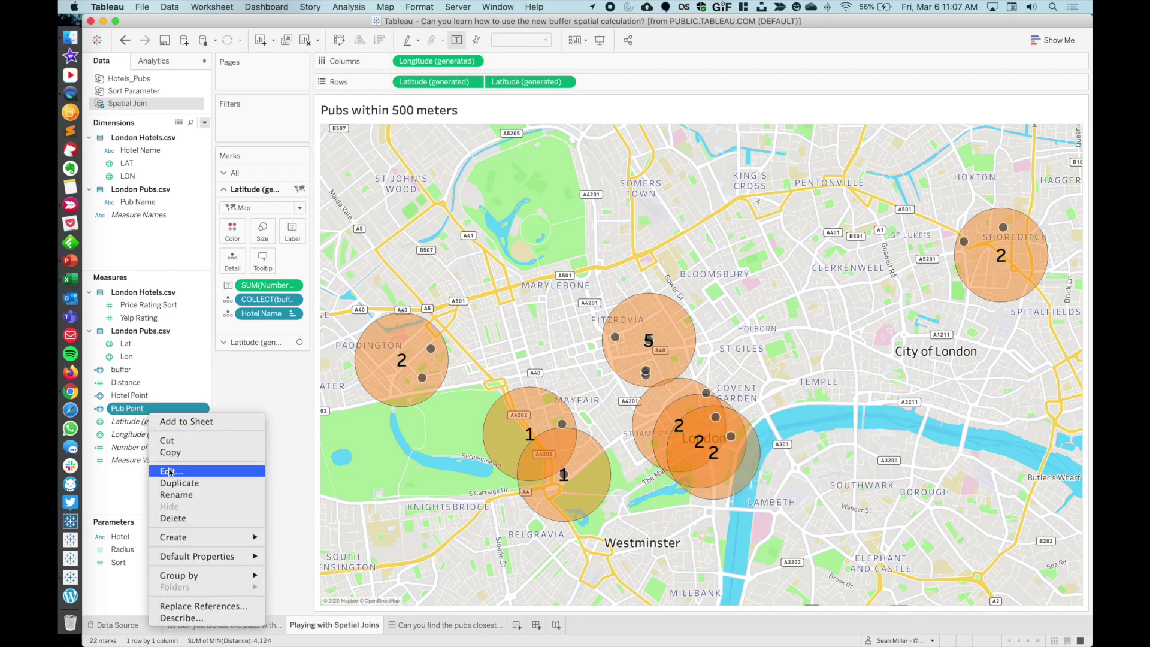
{"action": "left_click", "coordinate": [170, 472]}
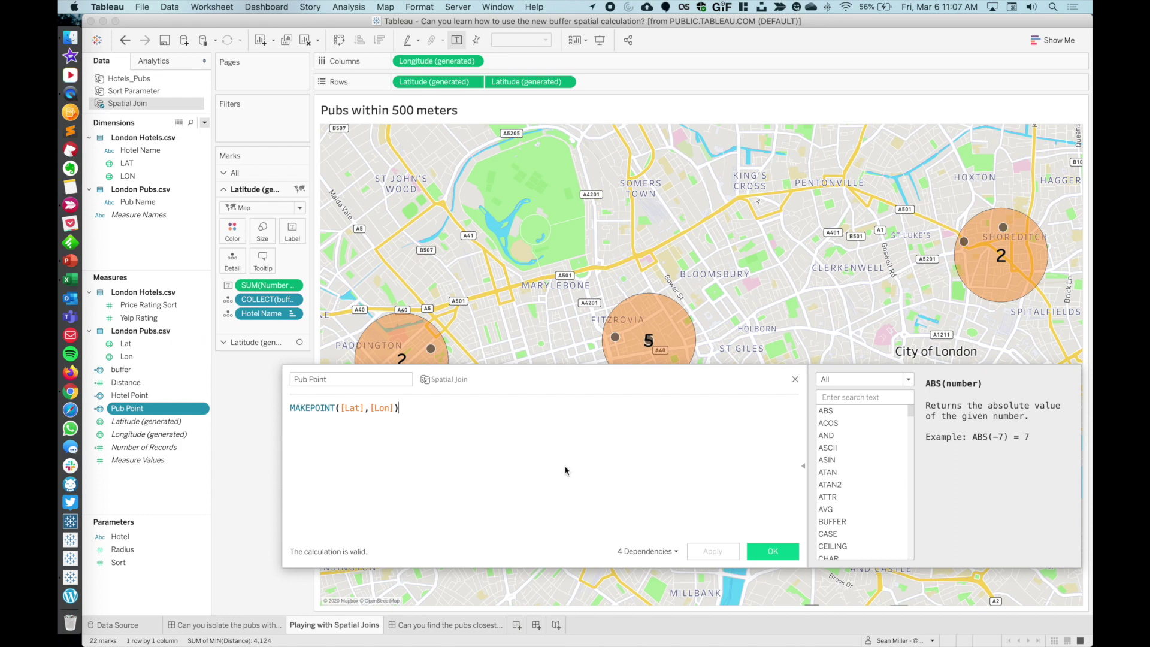
{"action": "left_click", "coordinate": [795, 379]}
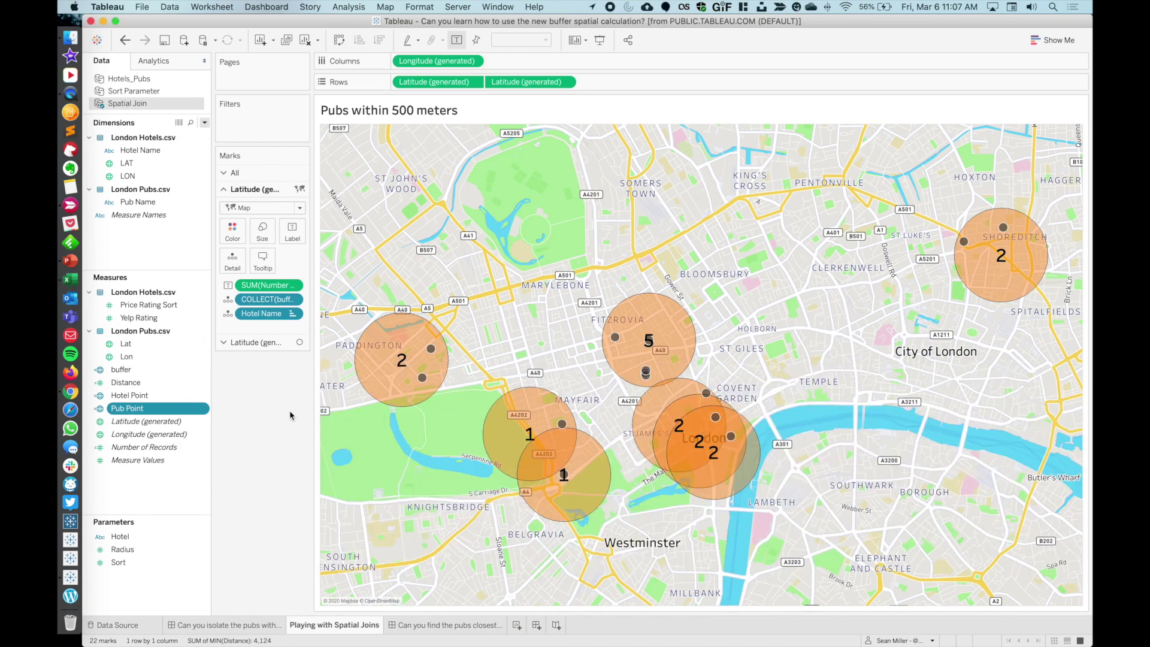
{"action": "right_click", "coordinate": [144, 369]}
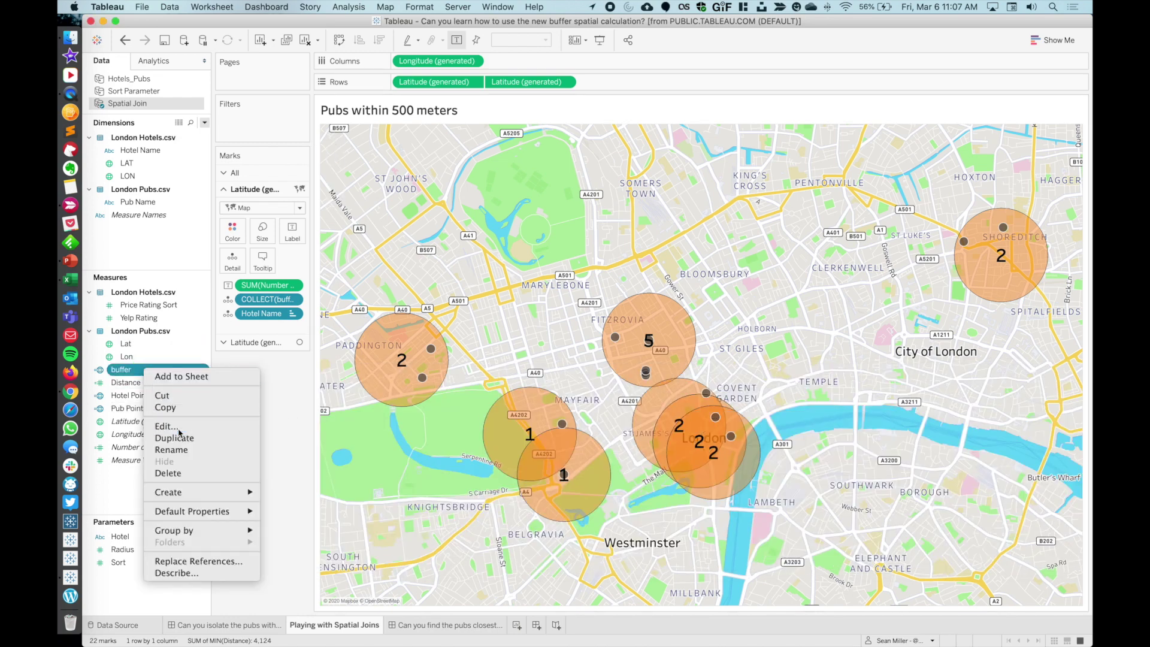
{"action": "left_click", "coordinate": [178, 427]}
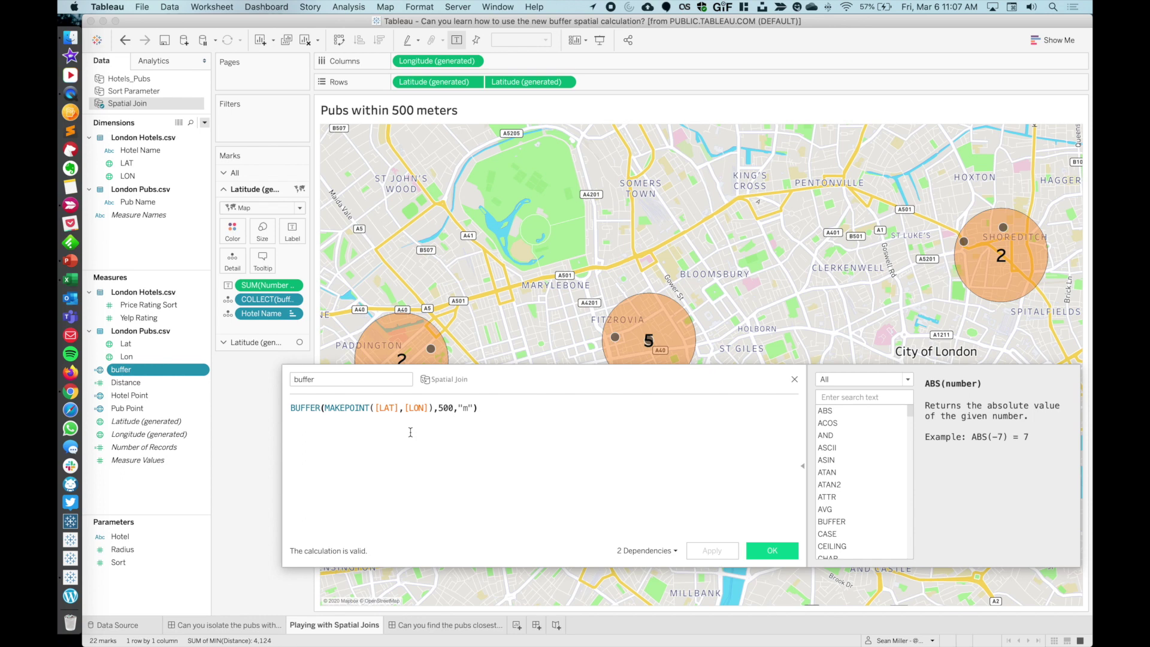
{"action": "double_click", "coordinate": [446, 407]}
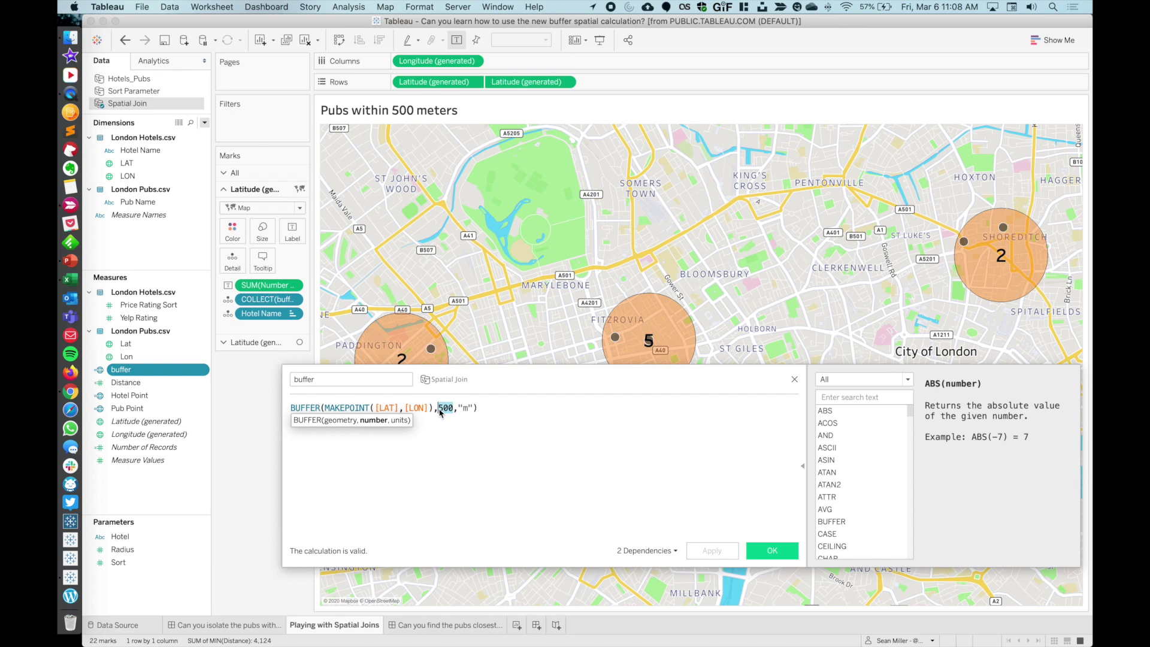
{"action": "left_click", "coordinate": [489, 405]}
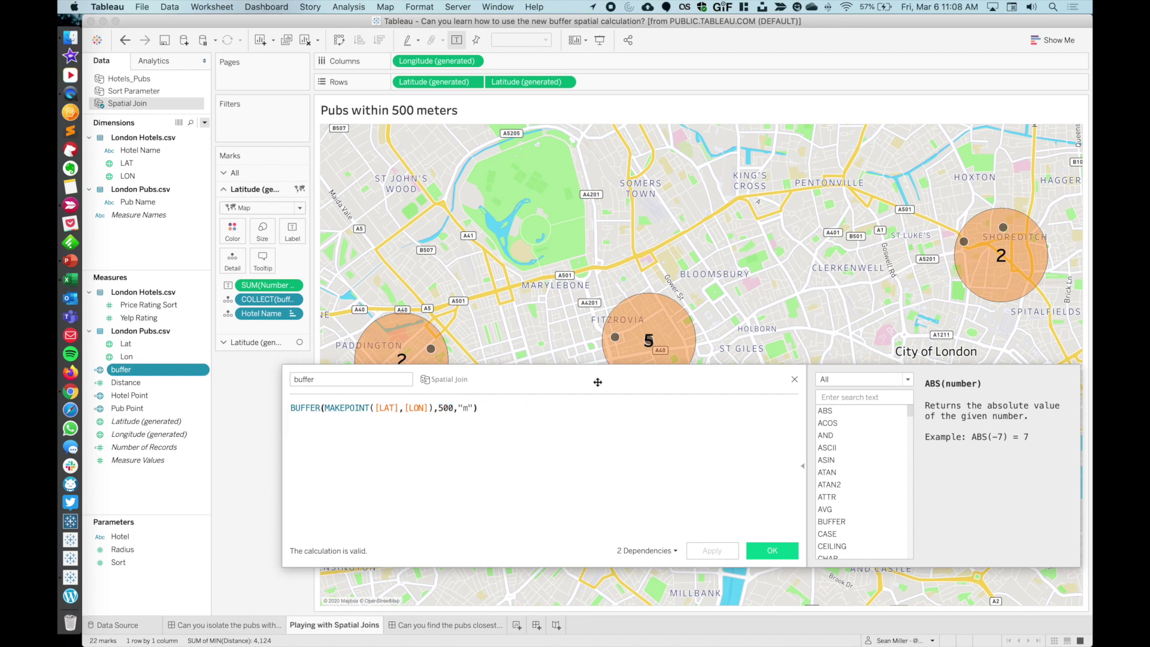
{"action": "left_click", "coordinate": [794, 381]}
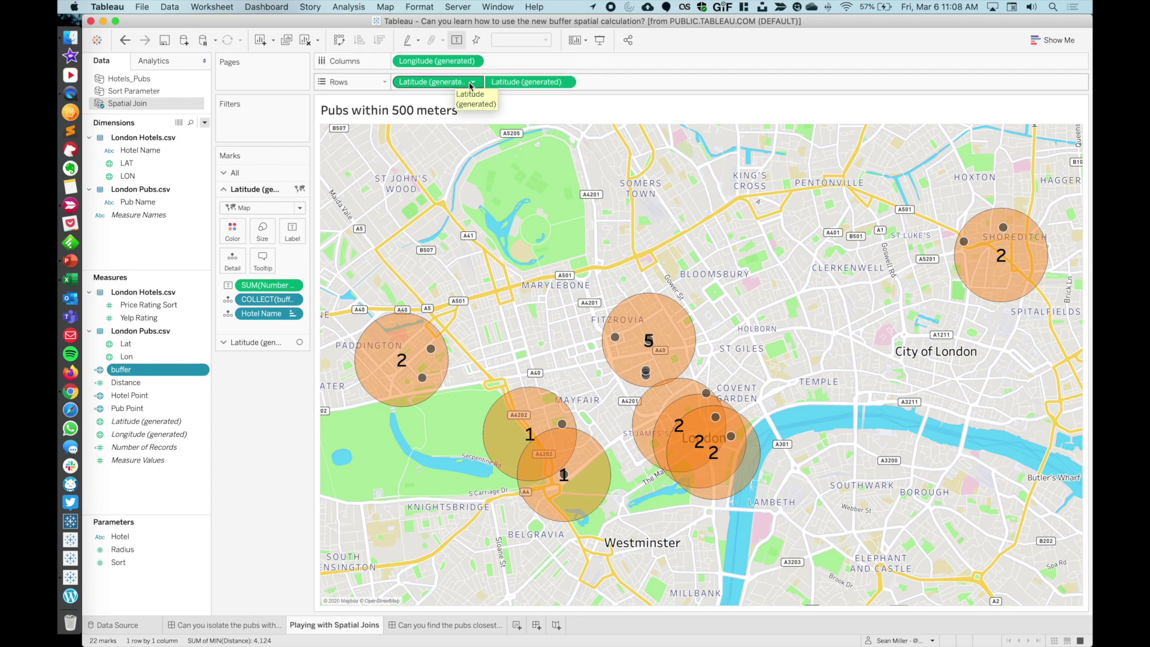
Point out the hotel LAT/LON fields and the pub Lat/Lon fields in the data pane
{"action": "left_click", "coordinate": [169, 167]}
{"action": "left_click", "coordinate": [169, 175]}
{"action": "left_click", "coordinate": [167, 167]}
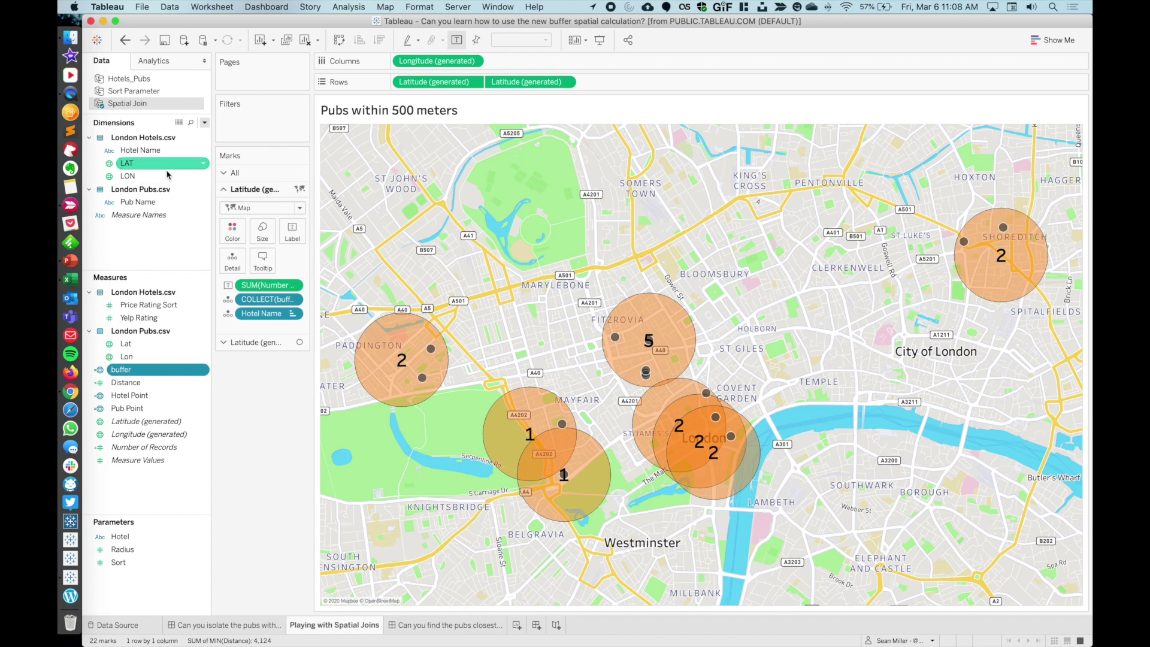
{"action": "left_click", "coordinate": [144, 356]}
{"action": "left_click", "coordinate": [144, 343]}
{"action": "left_click", "coordinate": [144, 356]}
{"action": "left_click", "coordinate": [147, 304]}
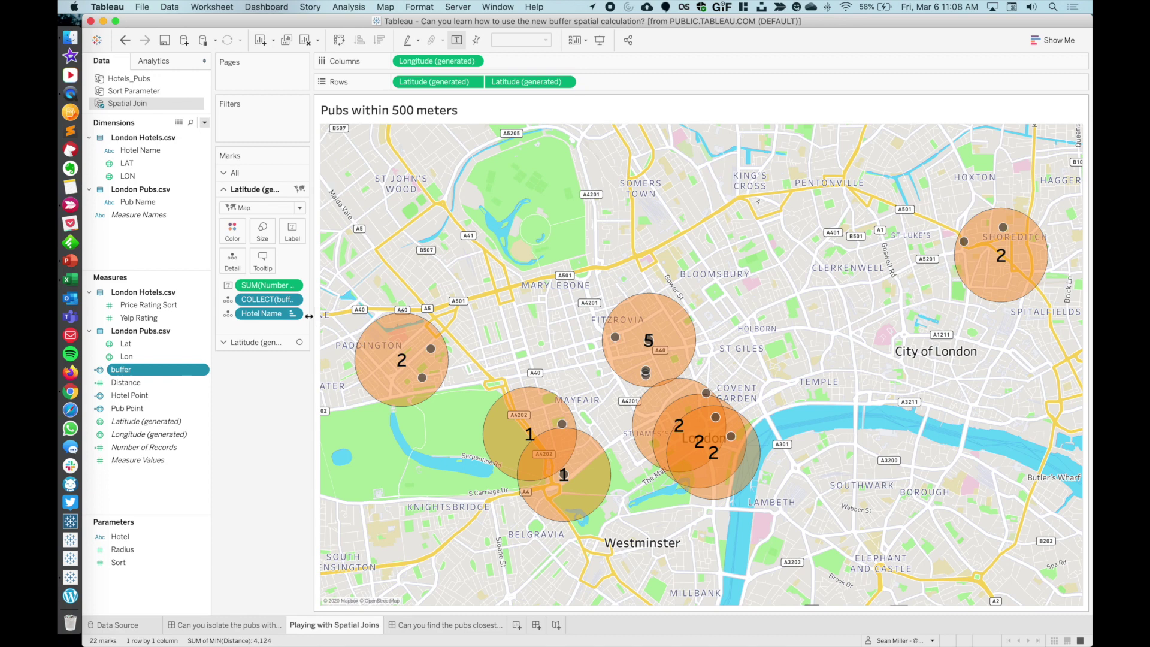
Show the pub circle layer's marks settings and inspect the Distance field's options
{"action": "left_click", "coordinate": [256, 342]}
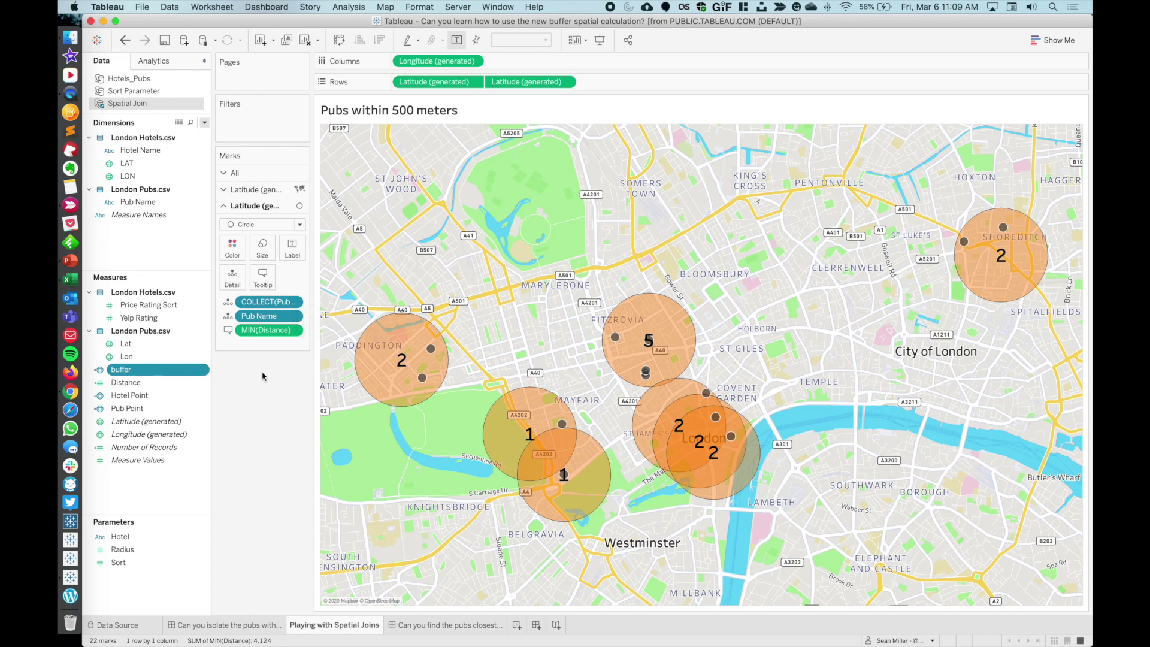
{"action": "left_click", "coordinate": [154, 383], "text": "super"}
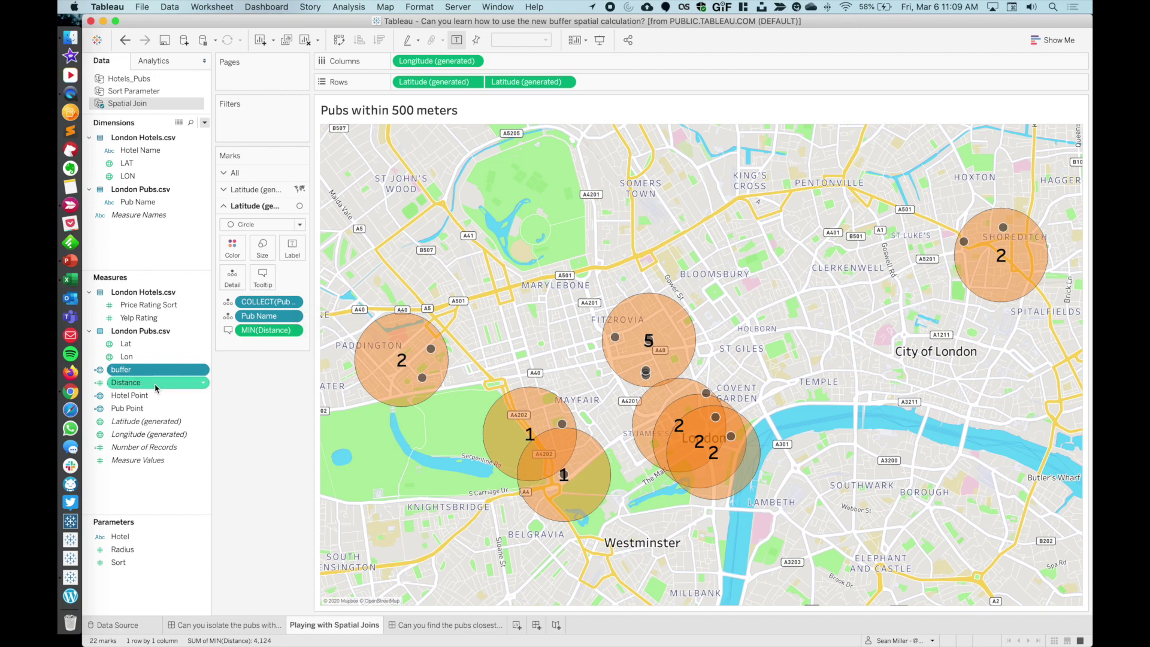
{"action": "right_click", "coordinate": [156, 387]}
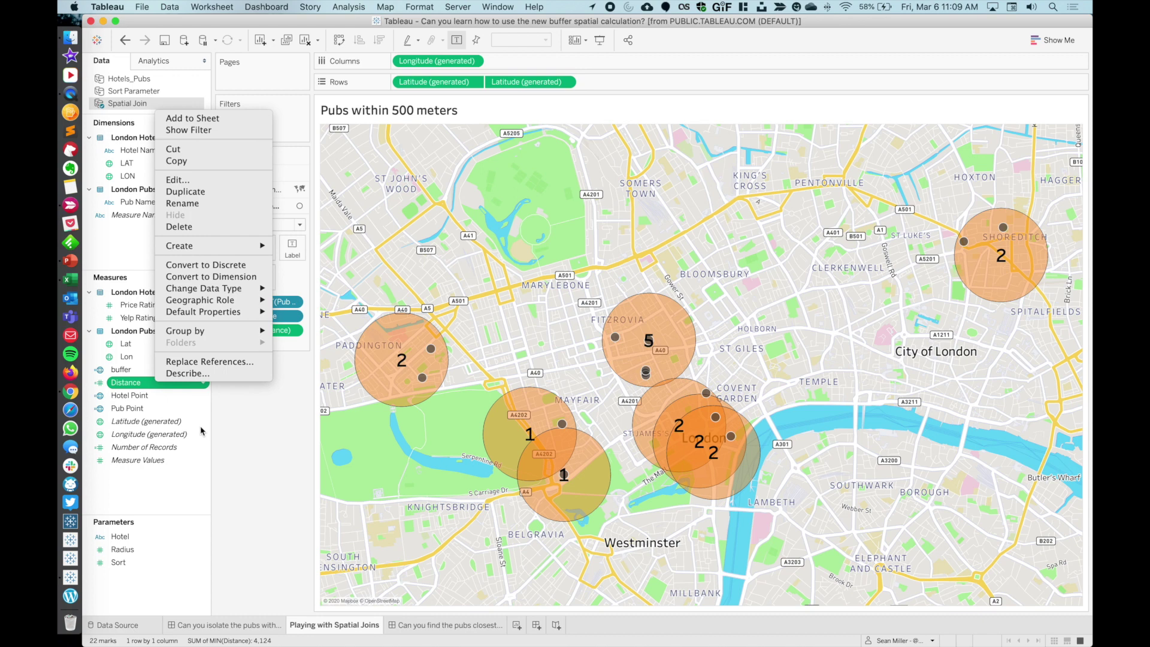
{"action": "left_click", "coordinate": [242, 454]}
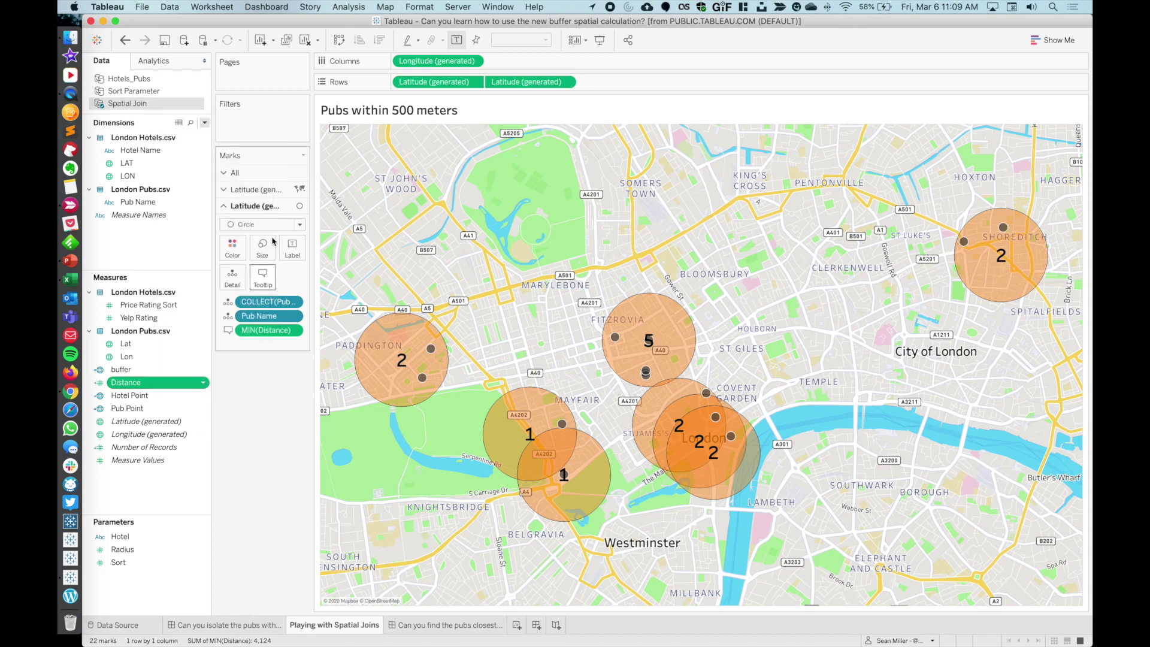
Unhide all sheets, view Pub List TT and the dashboard, then return to the map worksheet
{"action": "right_click", "coordinate": [327, 626]}
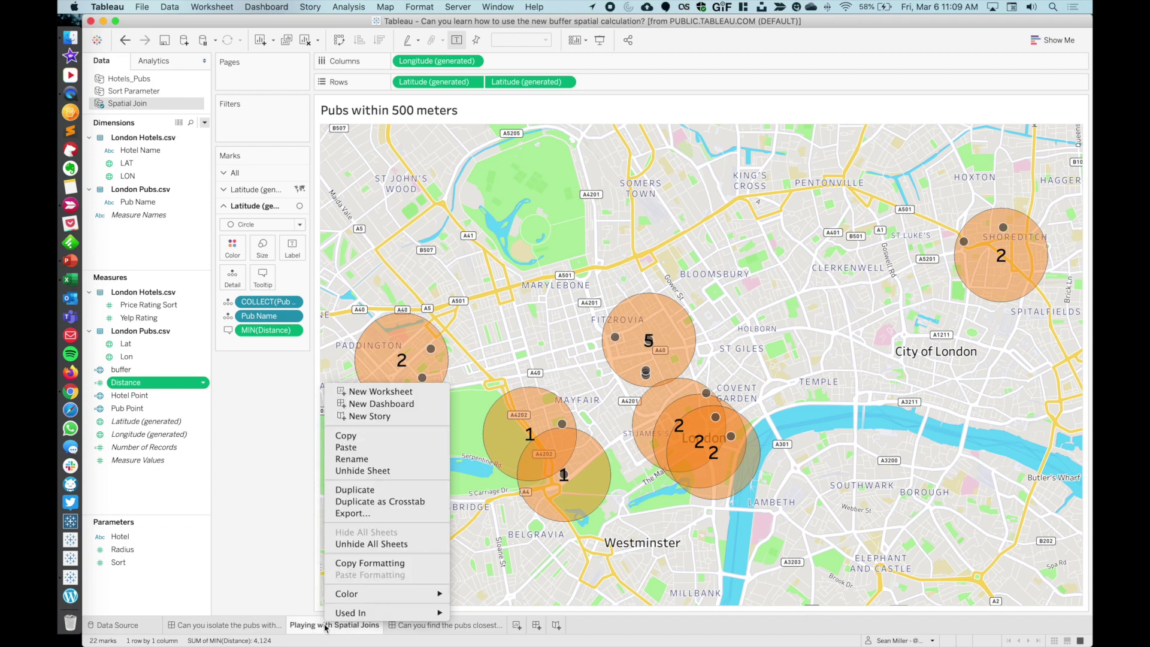
{"action": "left_click", "coordinate": [377, 544]}
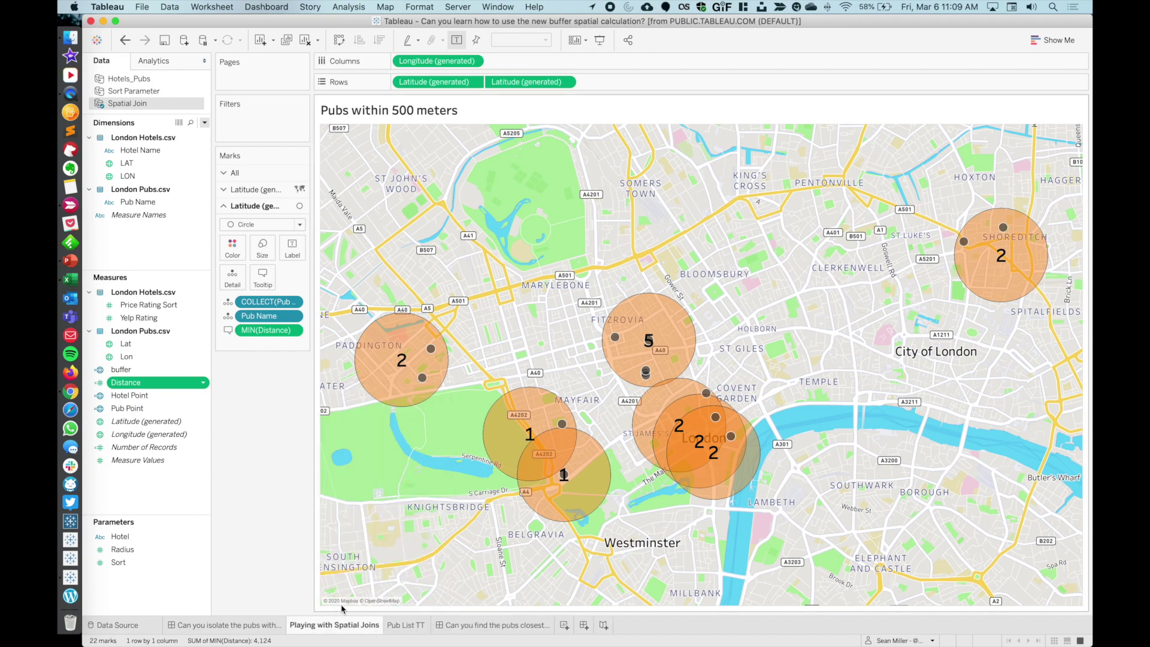
{"action": "left_click", "coordinate": [405, 625]}
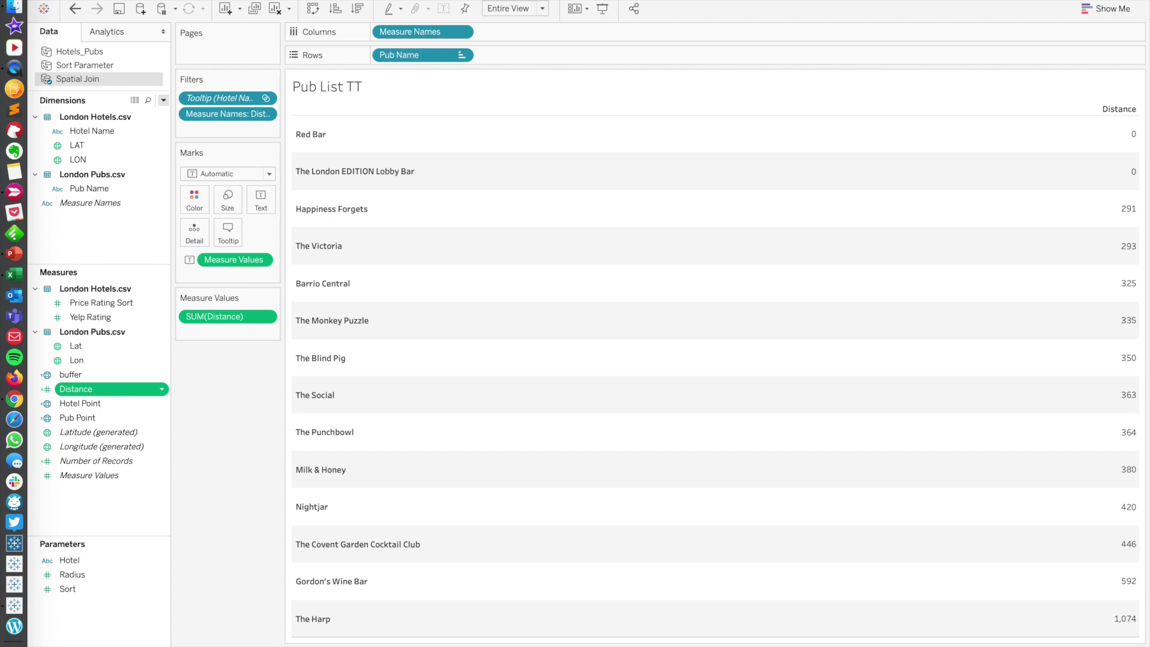
{"action": "key", "text": "ctrl+Tab"}
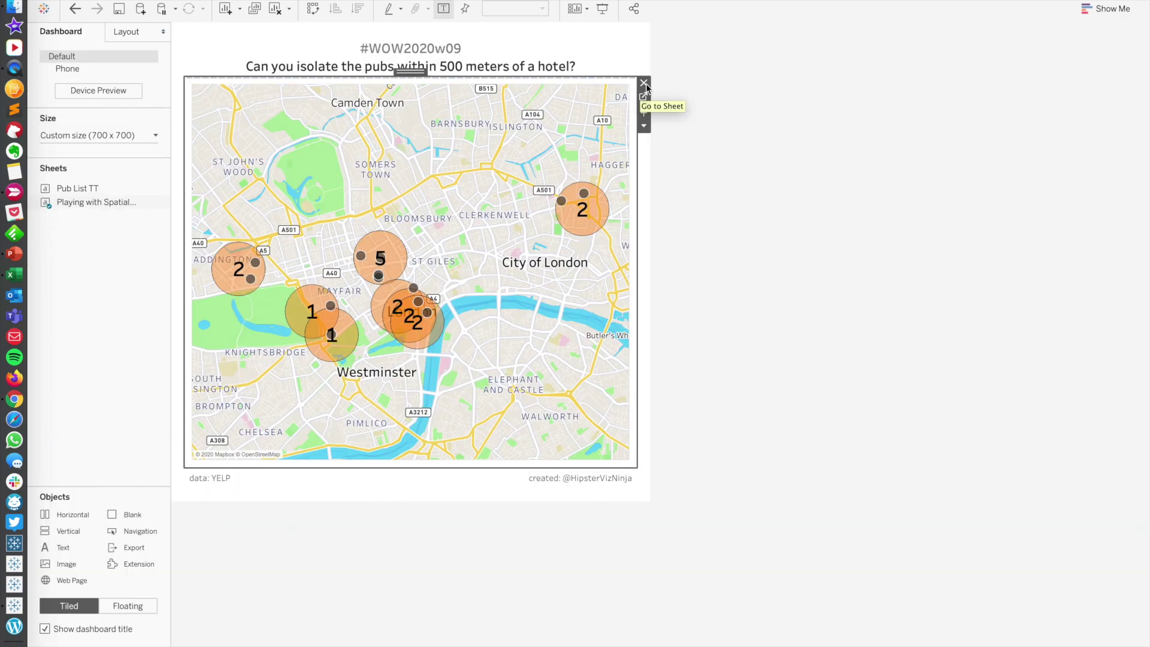
{"action": "left_click", "coordinate": [643, 98]}
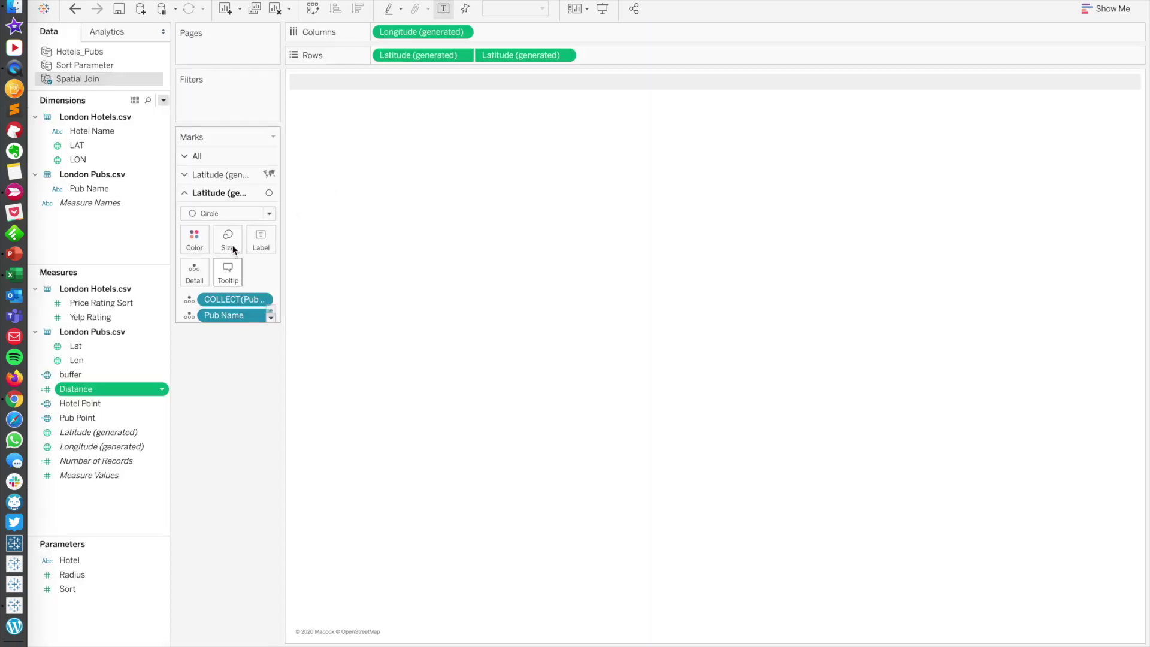
Review the buffer layer tooltip's pub-count sentence and embedded Pub List TT sheet, then confirm it
{"action": "left_click", "coordinate": [238, 177]}
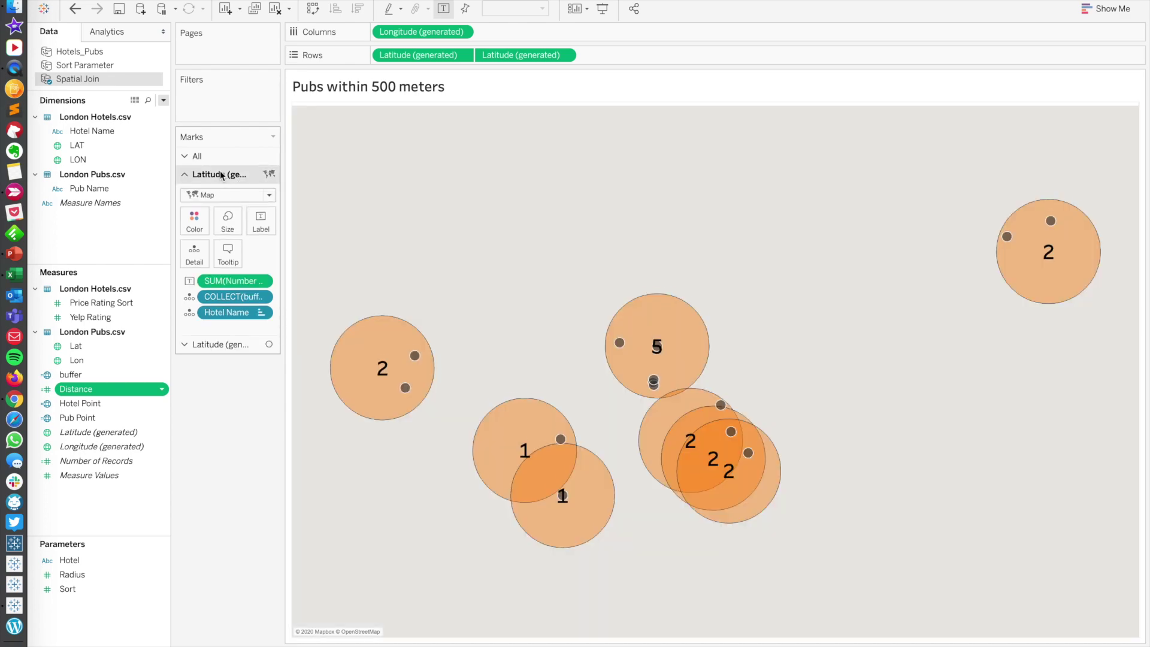
{"action": "left_click", "coordinate": [225, 250]}
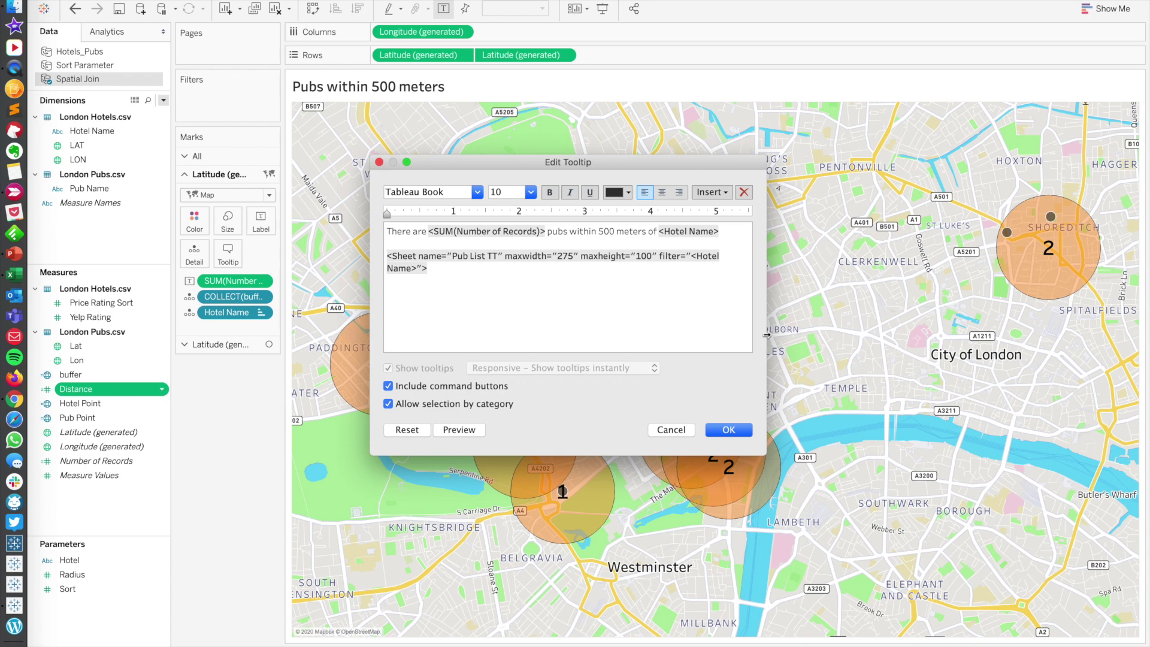
{"action": "left_click_drag", "start_coordinate": [777, 334], "coordinate": [810, 323]}
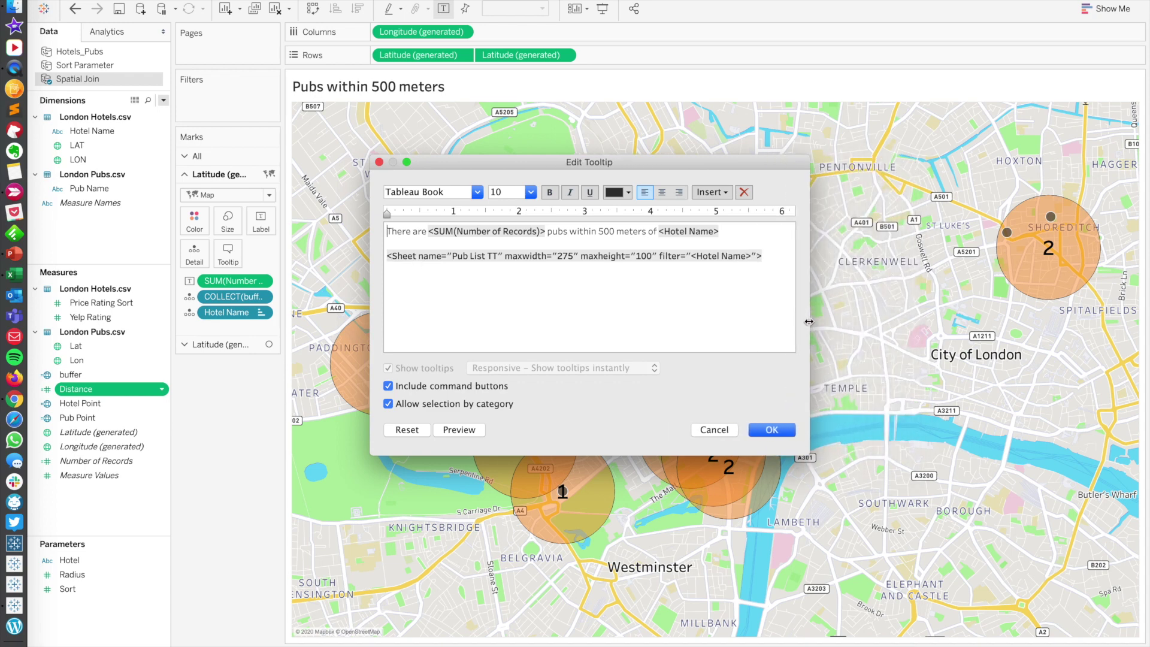
{"action": "triple_click", "coordinate": [422, 258]}
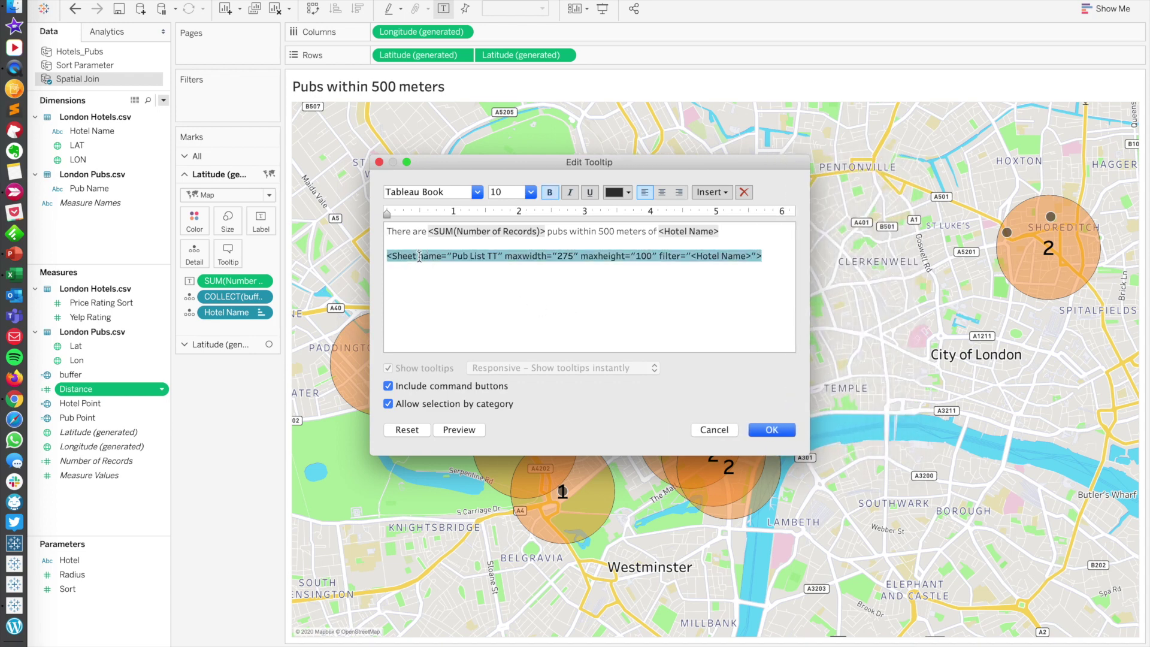
{"action": "left_click", "coordinate": [389, 258]}
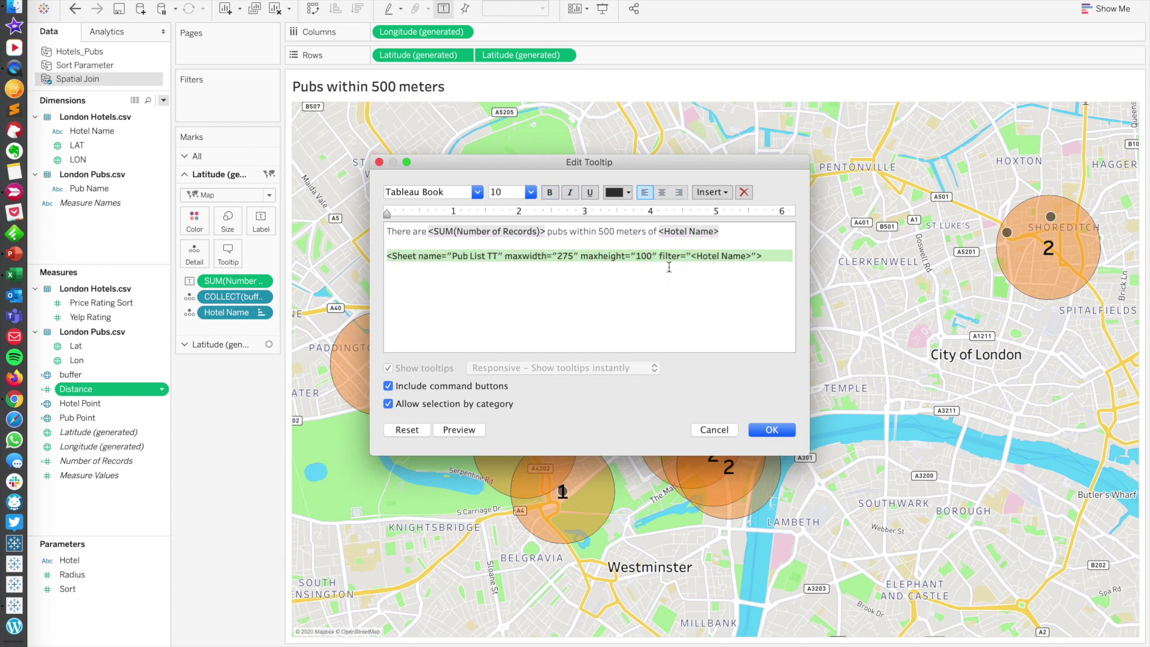
{"action": "triple_click", "coordinate": [730, 257]}
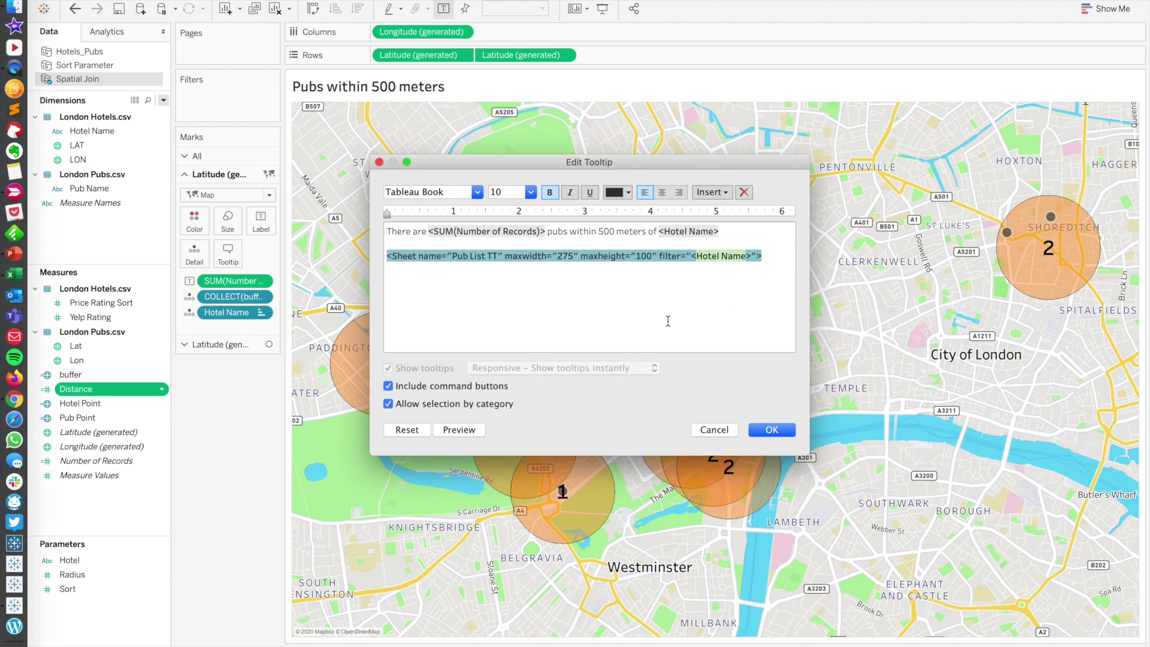
{"action": "left_click", "coordinate": [771, 429]}
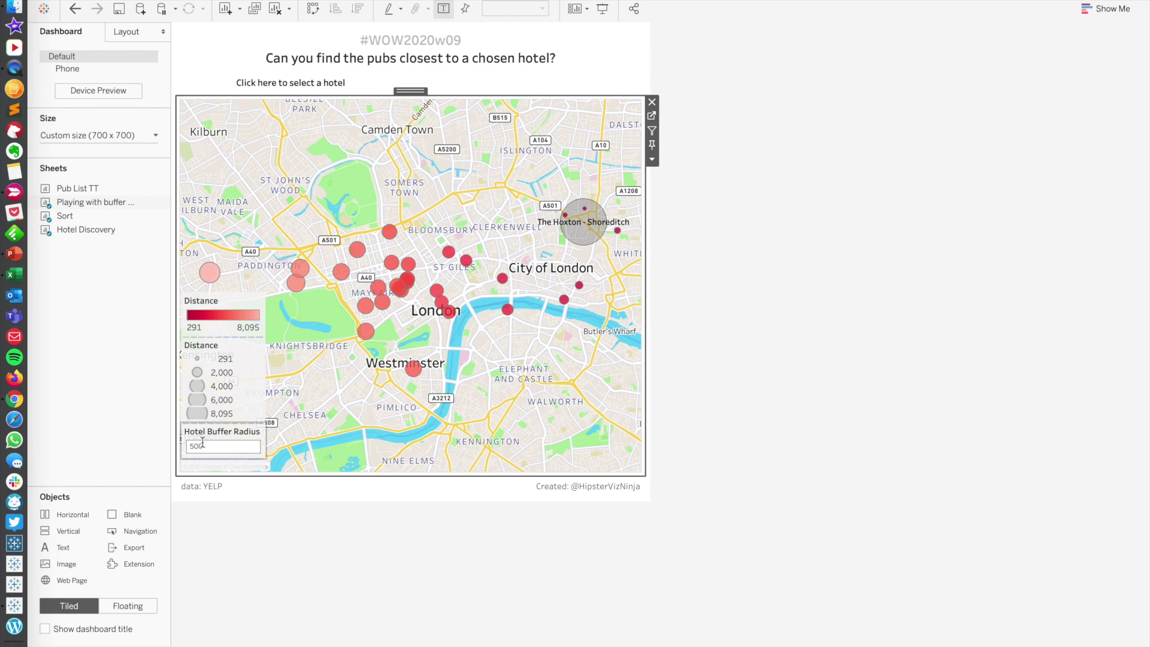
Open the hotel sort-and-select list on the dashboard
{"action": "left_click", "coordinate": [302, 82], "text": "alt"}
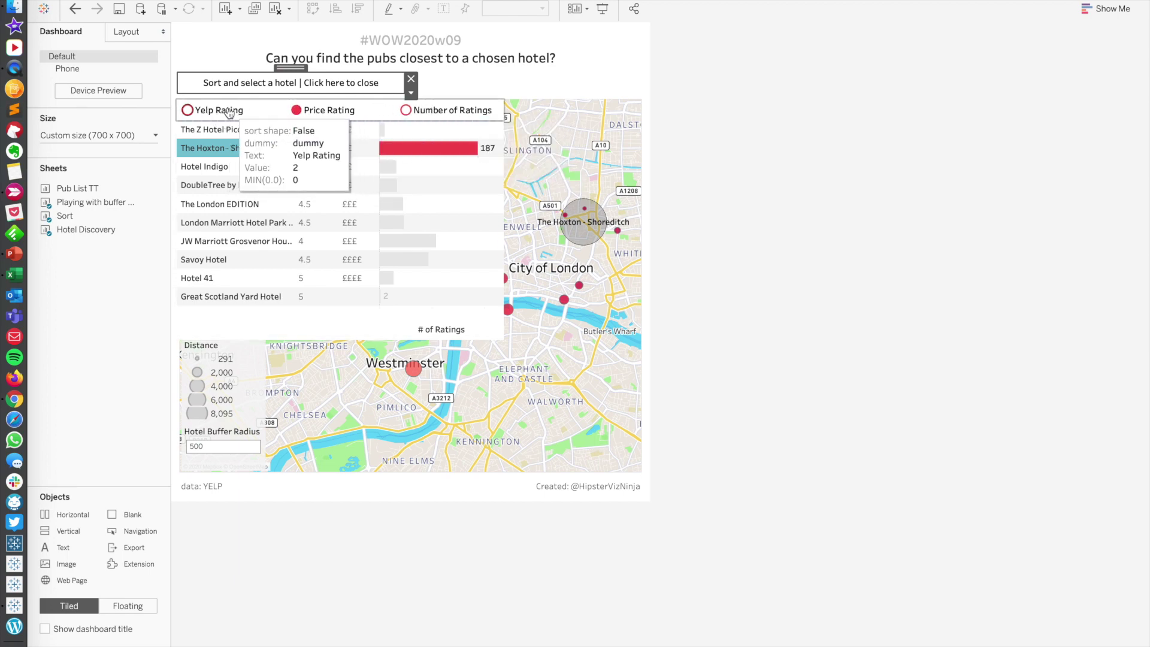
Sort hotels by Yelp Rating, Number of Ratings and Price Rating, then choose Savoy Hotel
{"action": "left_click", "coordinate": [244, 324]}
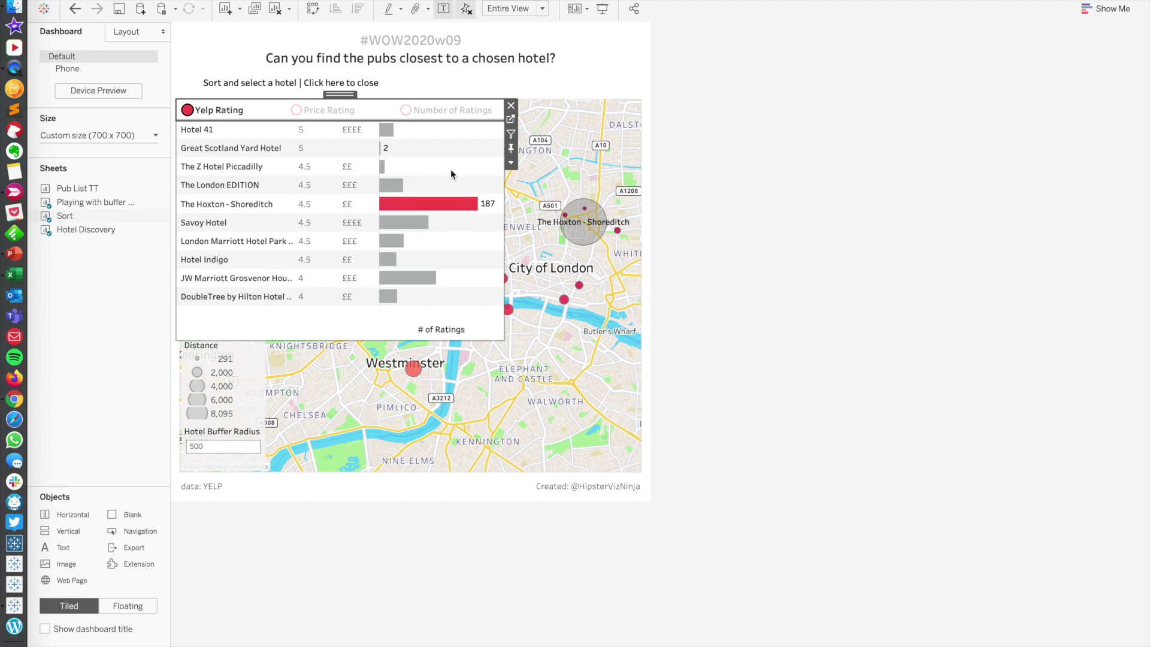
{"action": "left_click", "coordinate": [467, 113]}
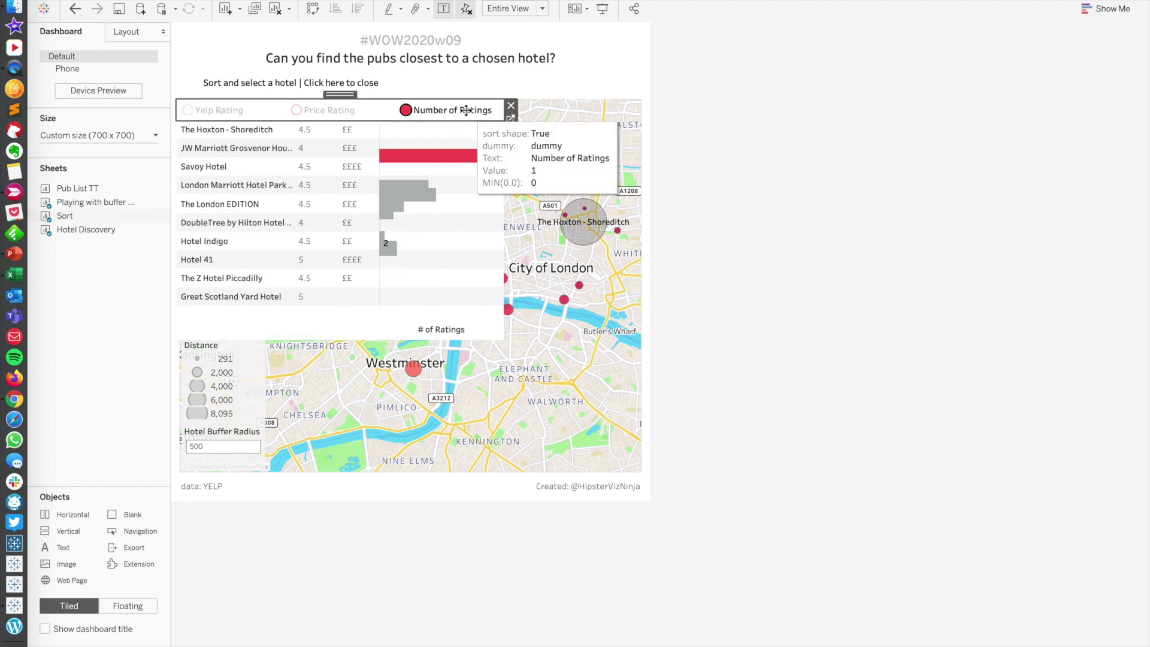
{"action": "left_click", "coordinate": [333, 114]}
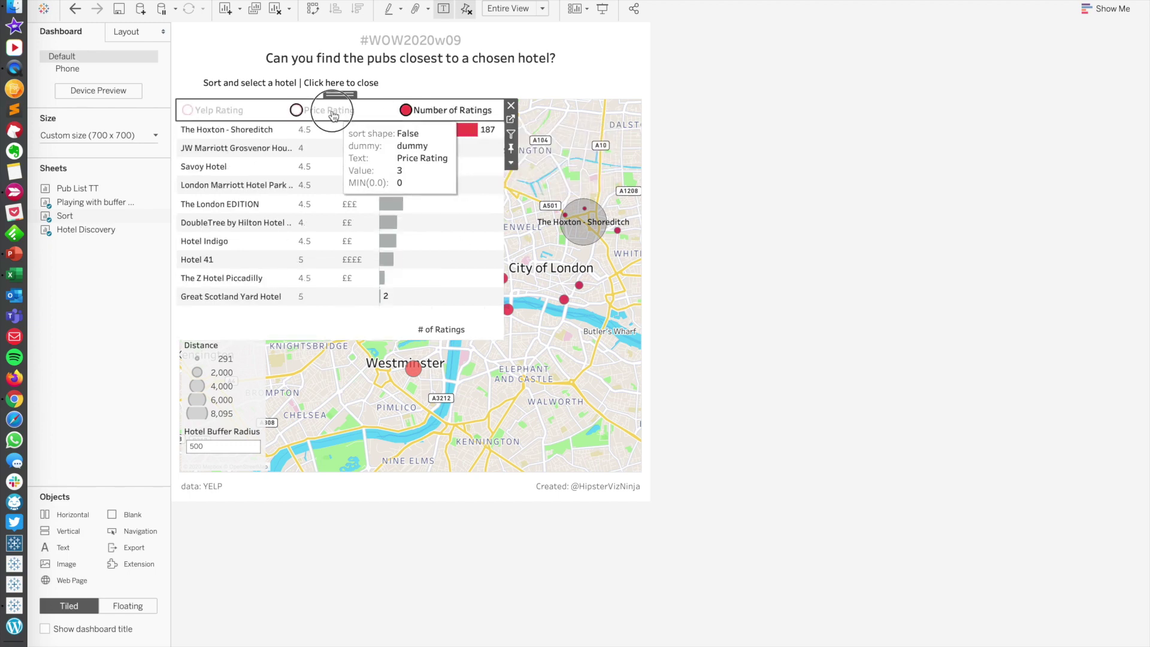
{"action": "left_click", "coordinate": [225, 111]}
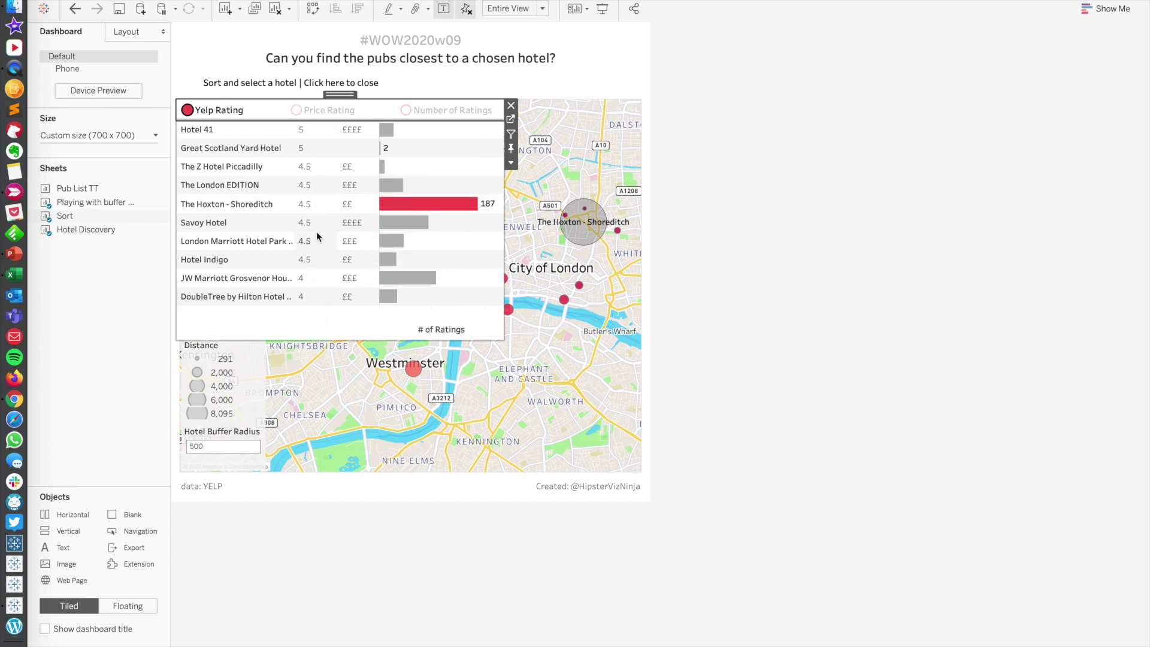
{"action": "left_click", "coordinate": [221, 221]}
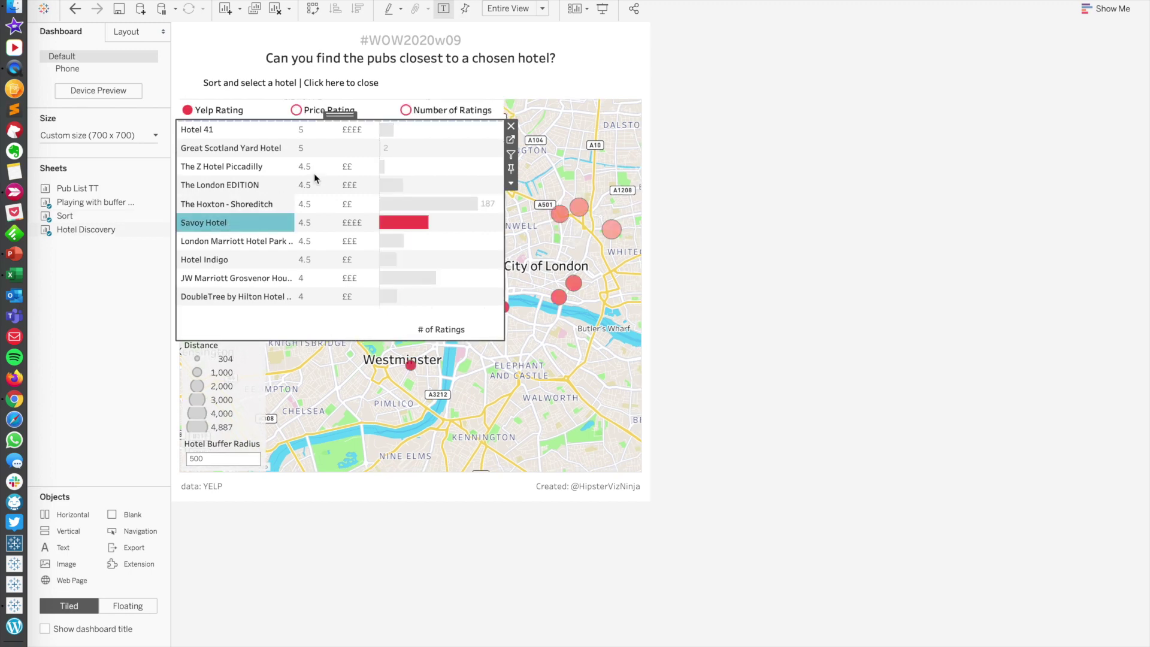
{"action": "left_click", "coordinate": [354, 89]}
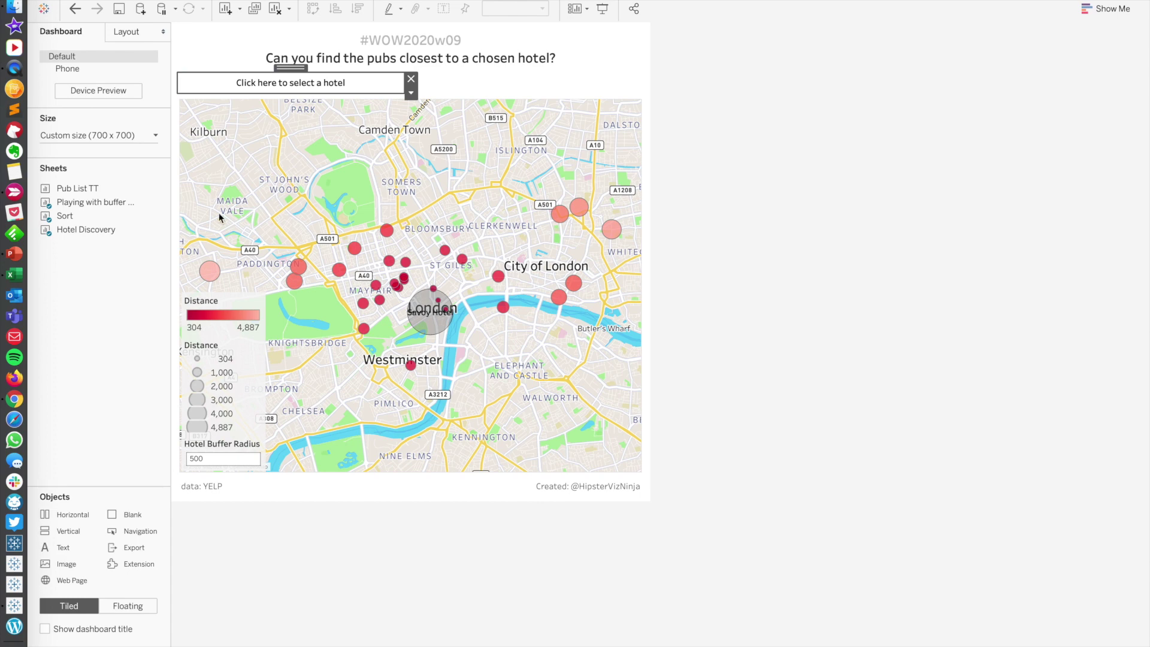
{"action": "left_click", "coordinate": [298, 170]}
Go to the Playing with buffer radiis worksheet behind the dashboard map
{"action": "left_click", "coordinate": [645, 116]}
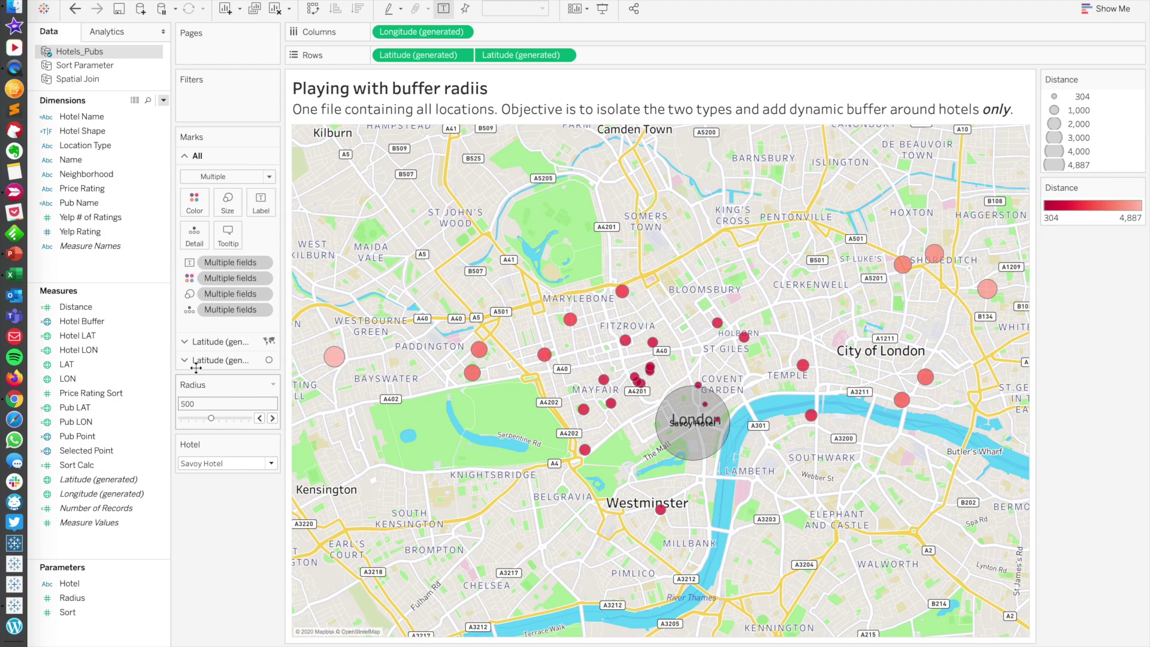
{"action": "right_click", "coordinate": [96, 52]}
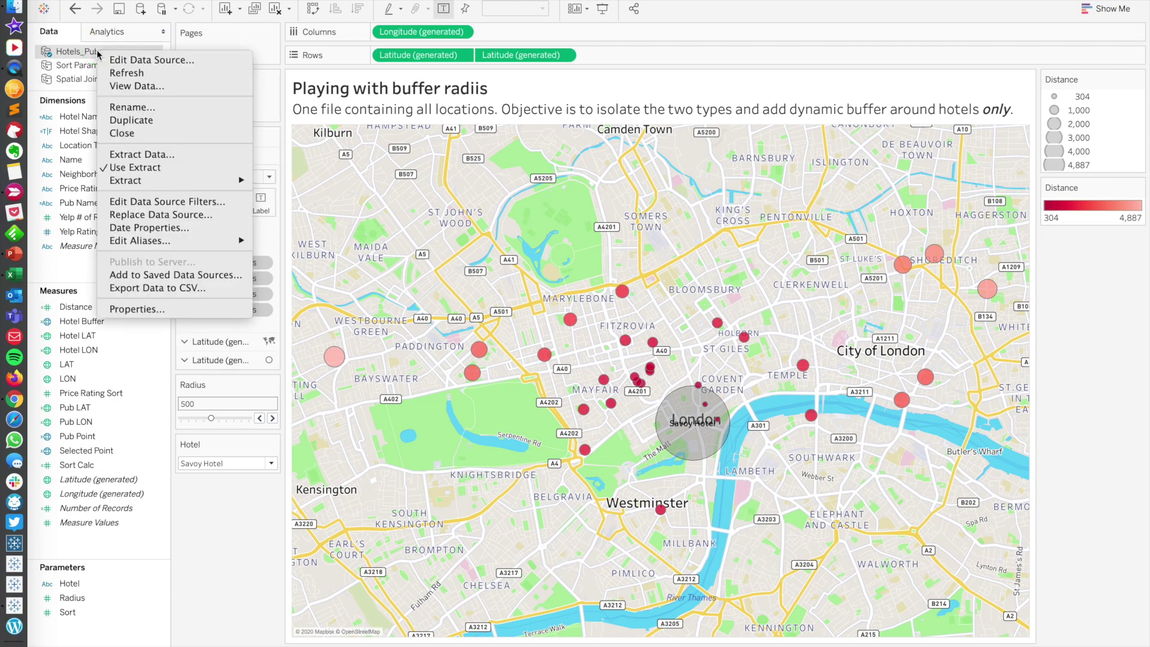
{"action": "left_click", "coordinate": [180, 74]}
Review the Hotels_Pubs data source page, then bring up the Hotel LAT field's options
{"action": "right_click", "coordinate": [89, 50]}
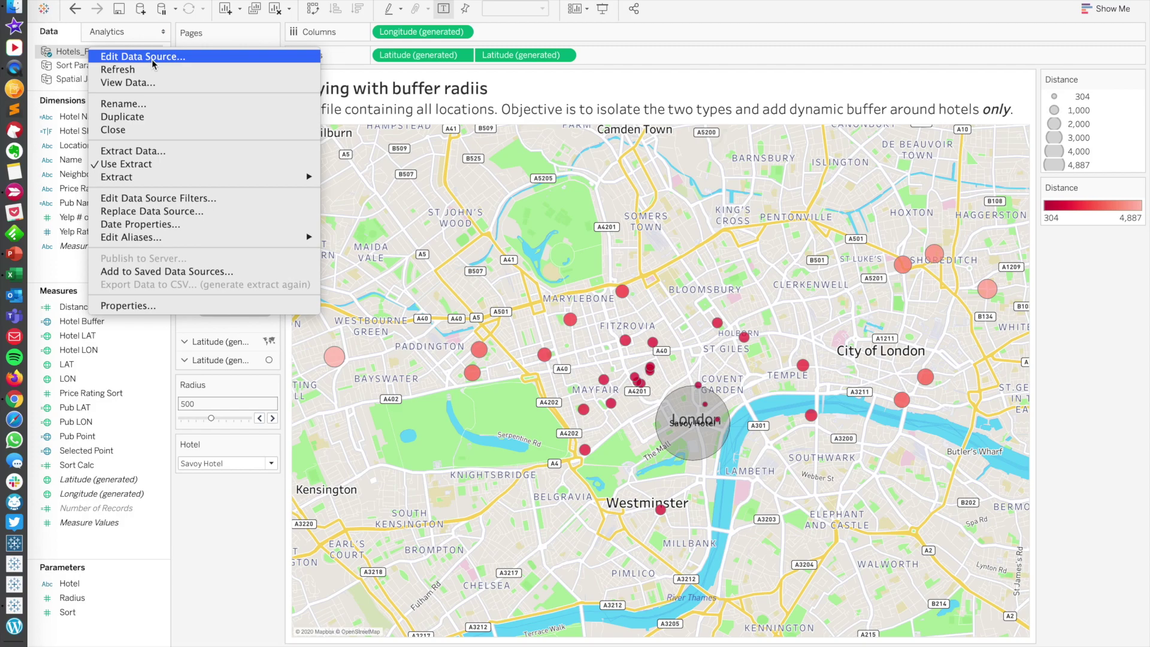
{"action": "left_click", "coordinate": [152, 59]}
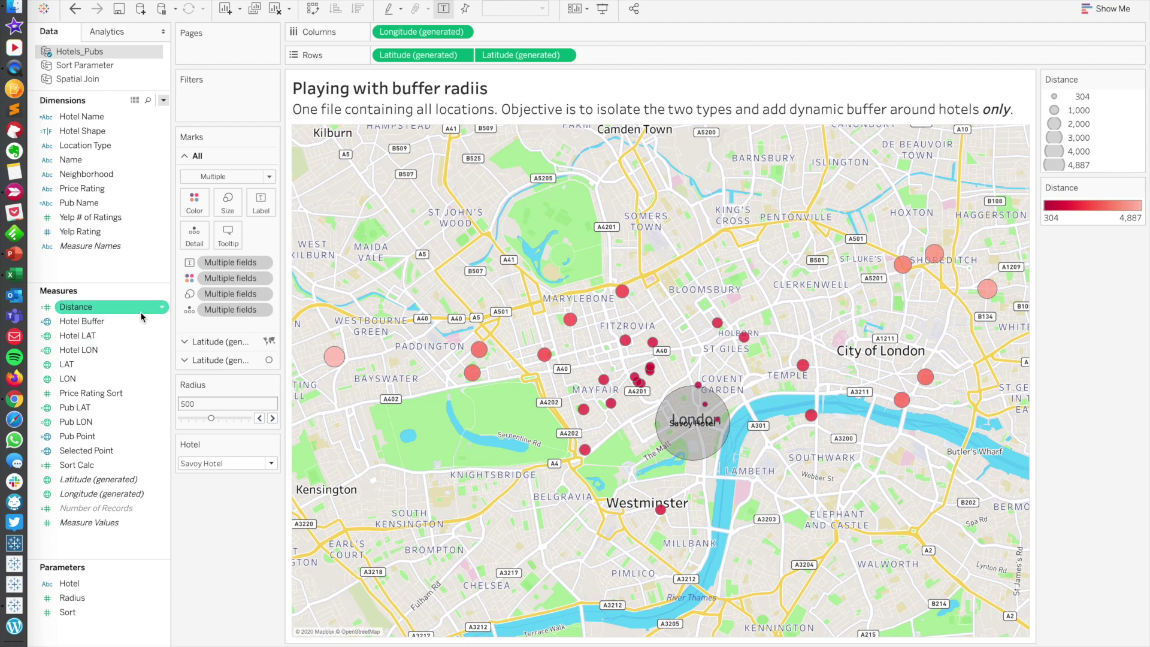
{"action": "right_click", "coordinate": [113, 336]}
{"action": "left_click", "coordinate": [137, 412]}
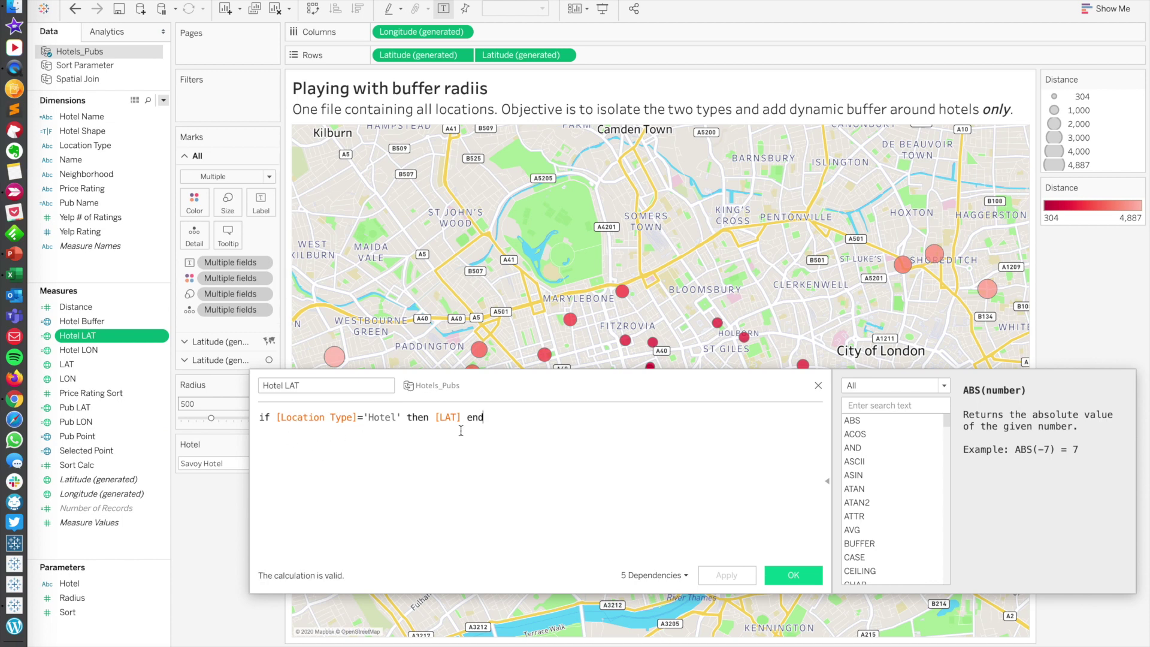
{"action": "left_click", "coordinate": [818, 386]}
{"action": "left_click", "coordinate": [94, 354], "text": "ctrl"}
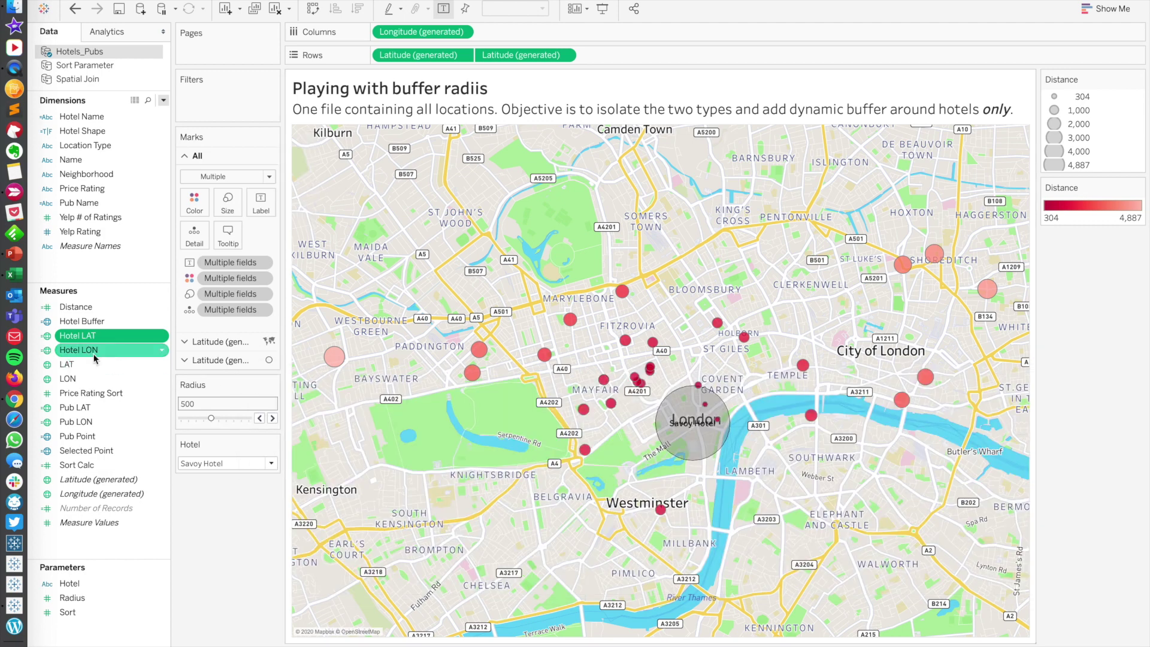
{"action": "left_click", "coordinate": [98, 421], "text": "ctrl"}
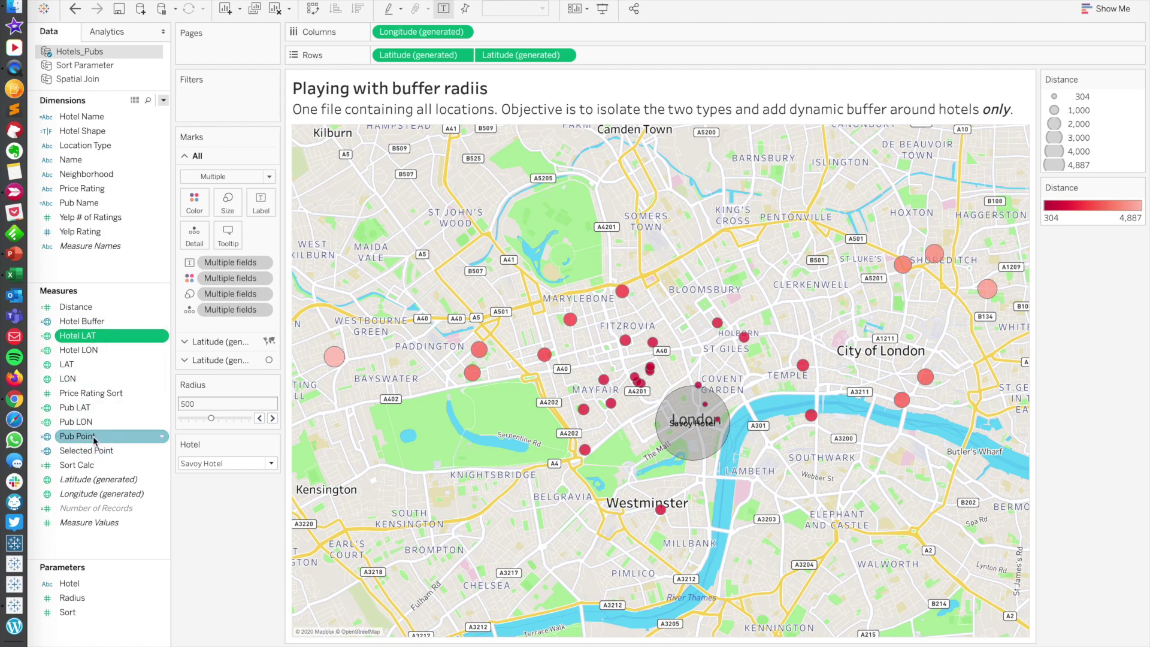
{"action": "right_click", "coordinate": [94, 437]}
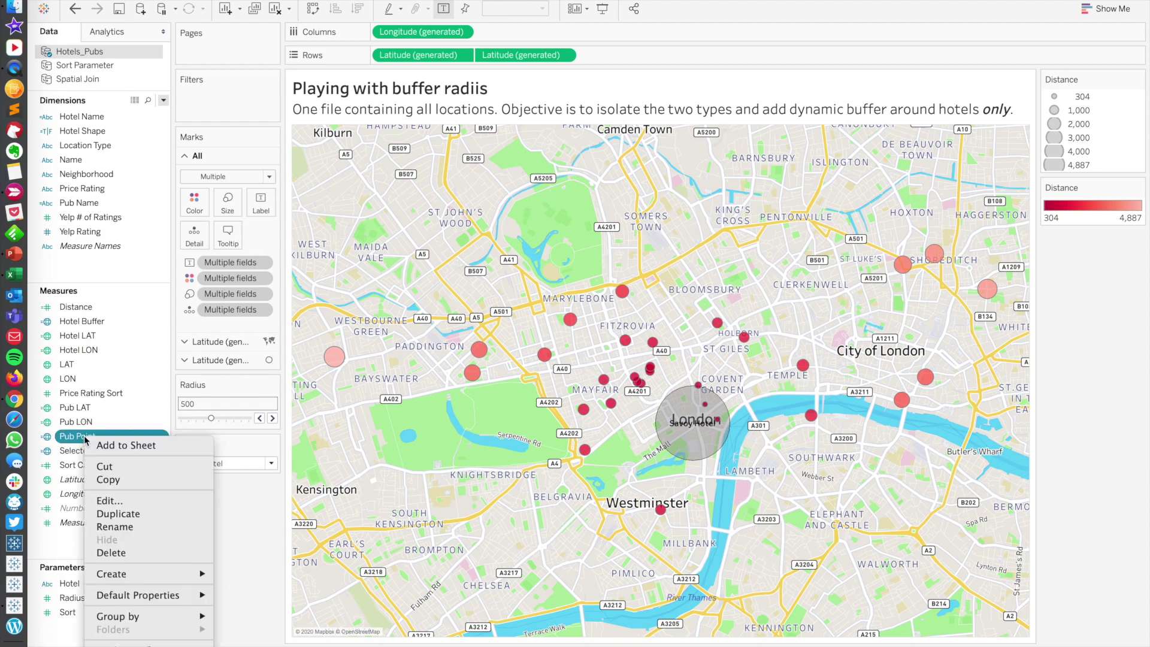
{"action": "left_click", "coordinate": [110, 500]}
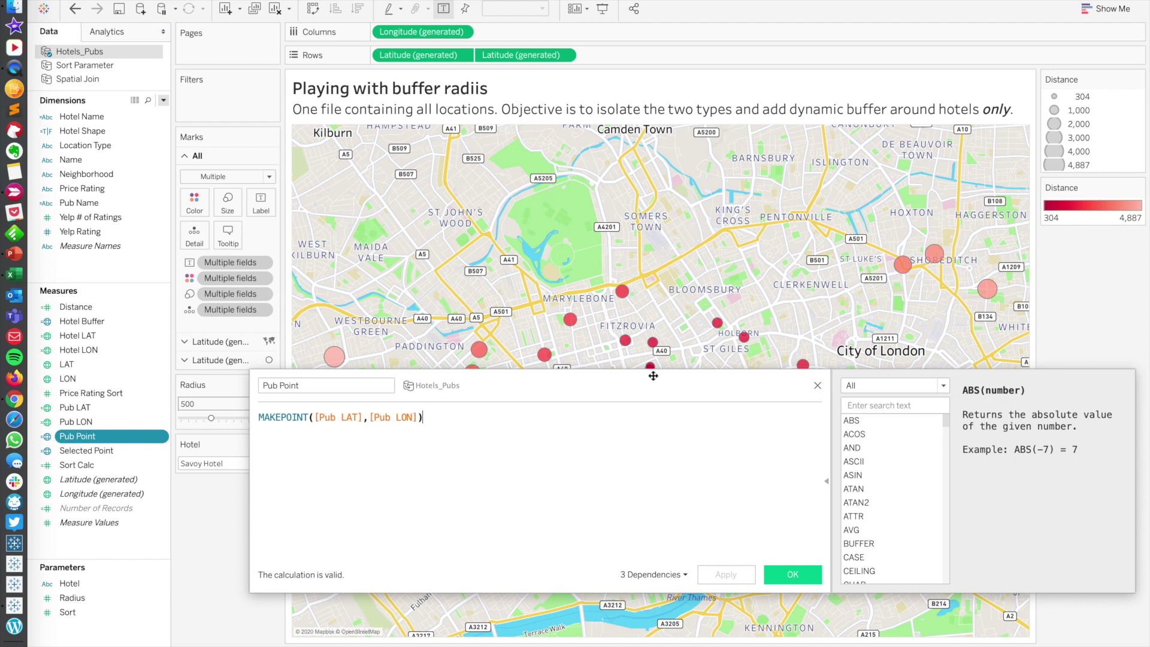
{"action": "left_click", "coordinate": [817, 385]}
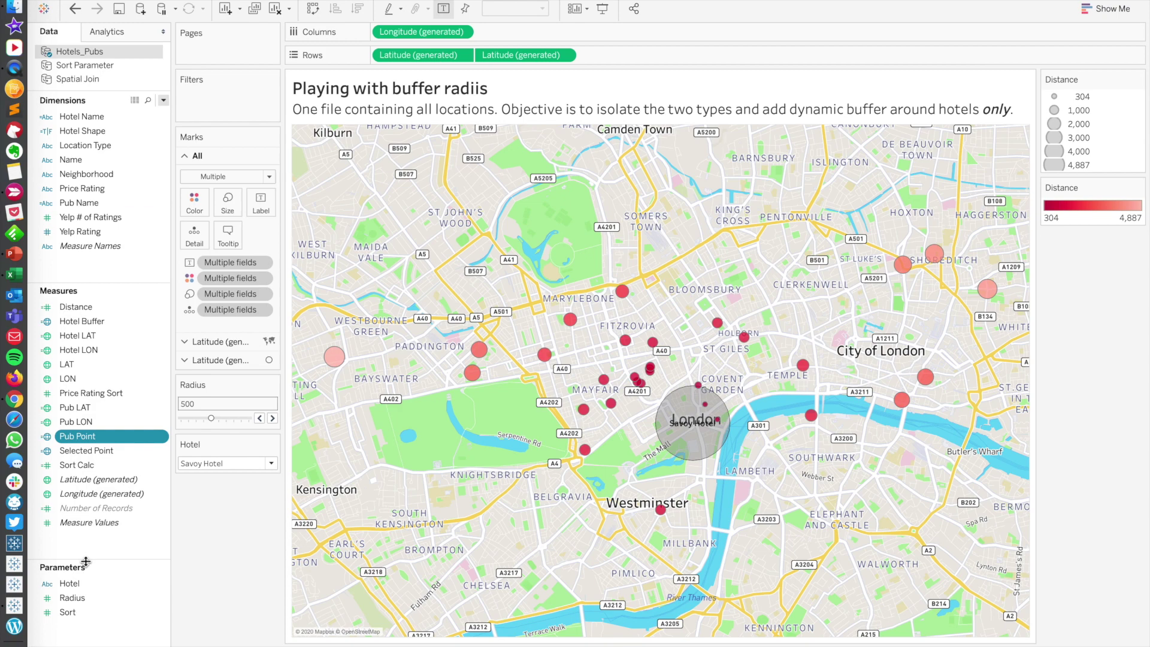
Review the Hotel parameter's list without changes, then bring up Selected Point's options
{"action": "right_click", "coordinate": [83, 586]}
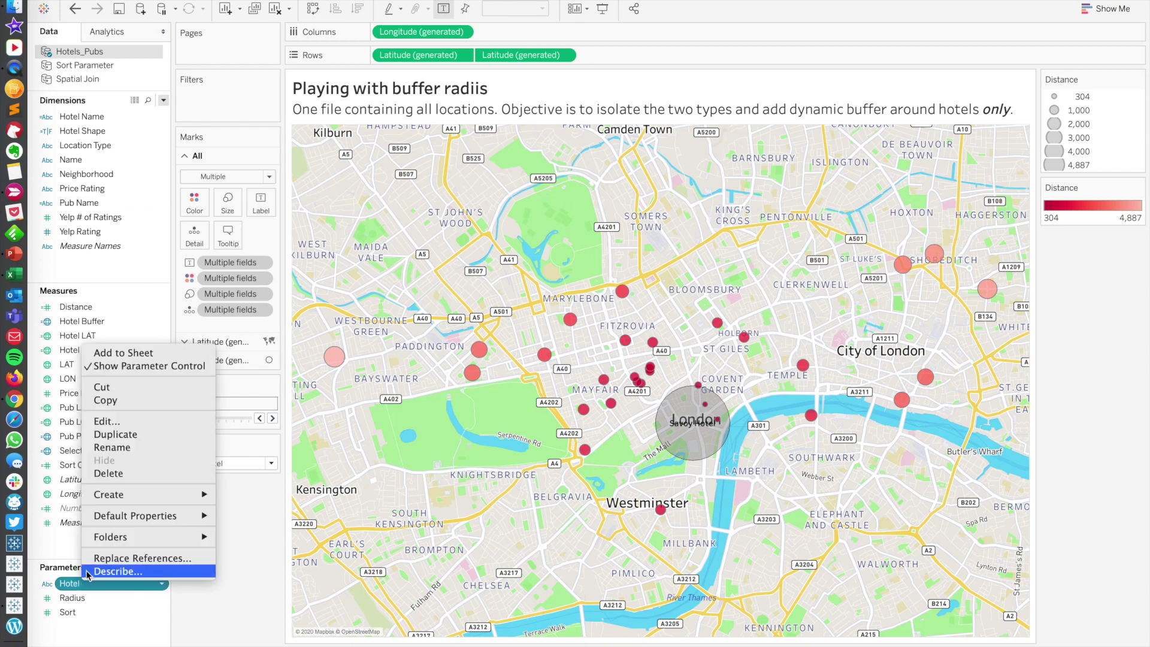
{"action": "left_click", "coordinate": [126, 422]}
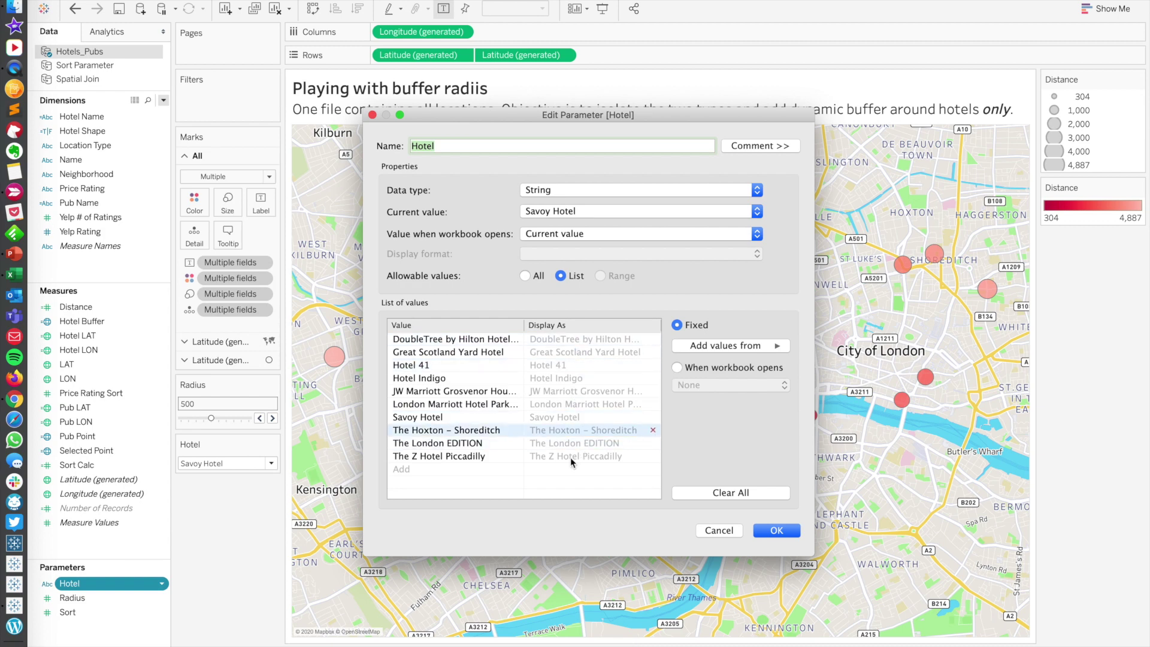
{"action": "left_click", "coordinate": [710, 530]}
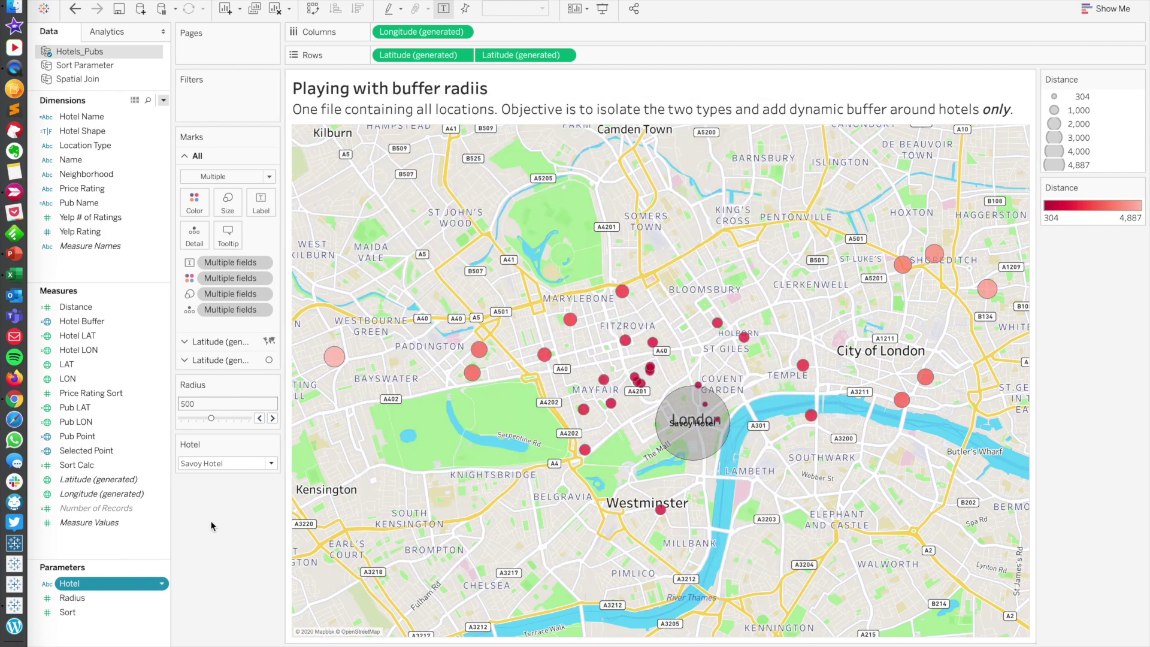
{"action": "left_click", "coordinate": [72, 450]}
{"action": "right_click", "coordinate": [72, 451]}
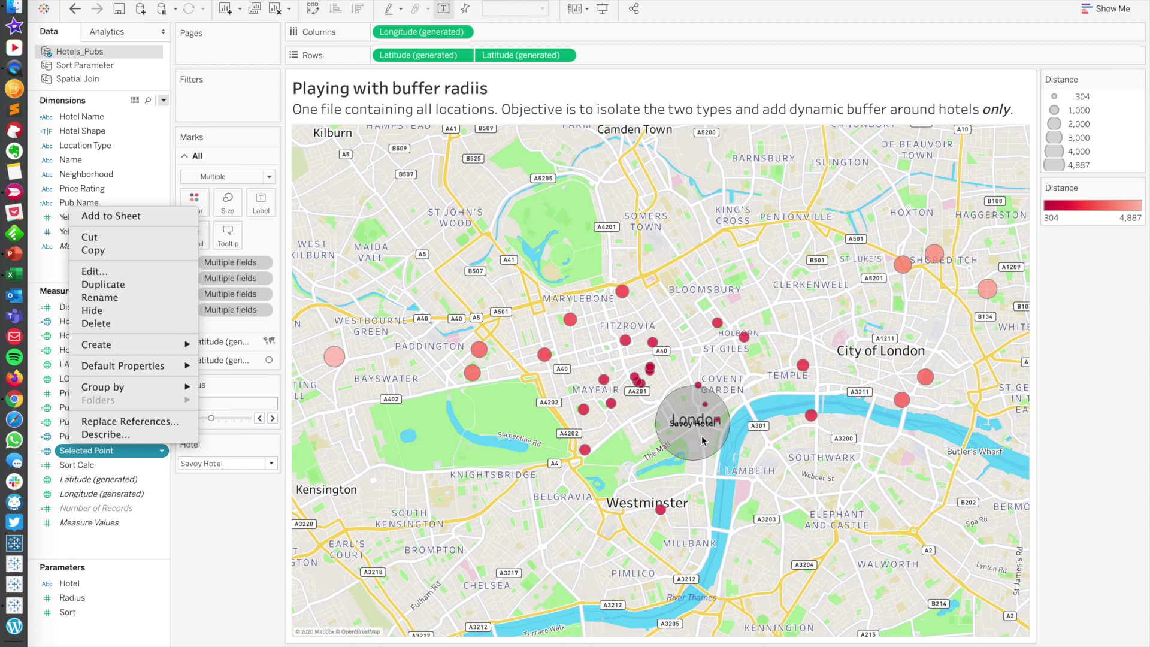
Review the Selected Point MAKEPOINT formula and its Hotel, Hotel Name and Hotel LAT references
{"action": "left_click", "coordinate": [95, 273]}
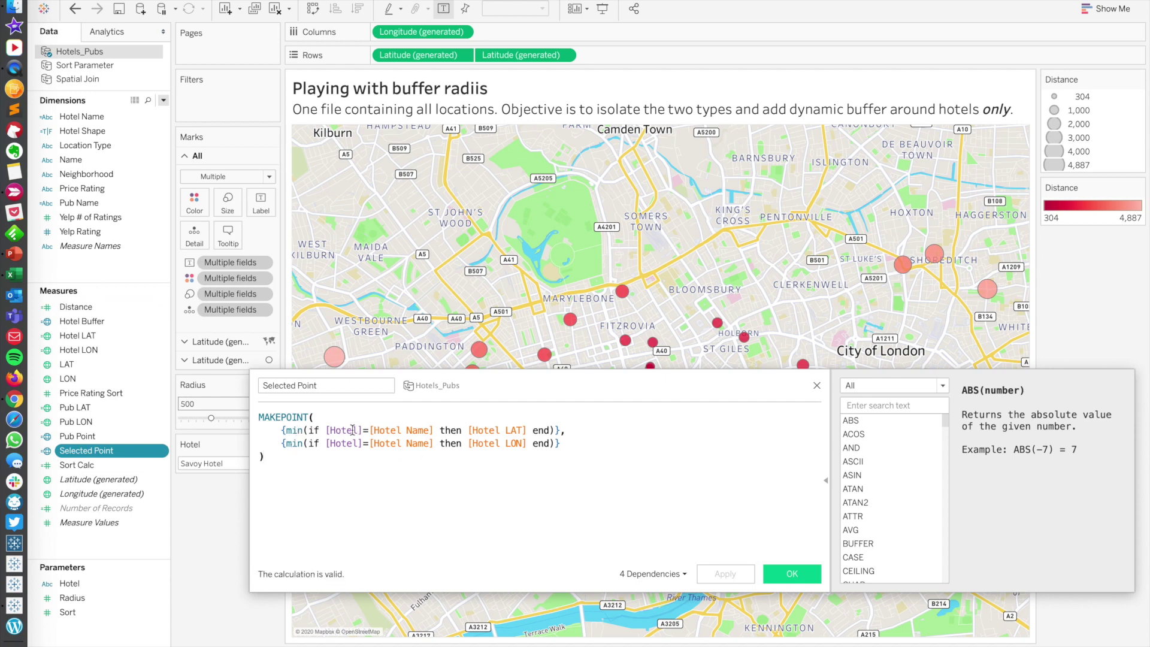
{"action": "left_click", "coordinate": [352, 430]}
{"action": "left_click", "coordinate": [391, 429]}
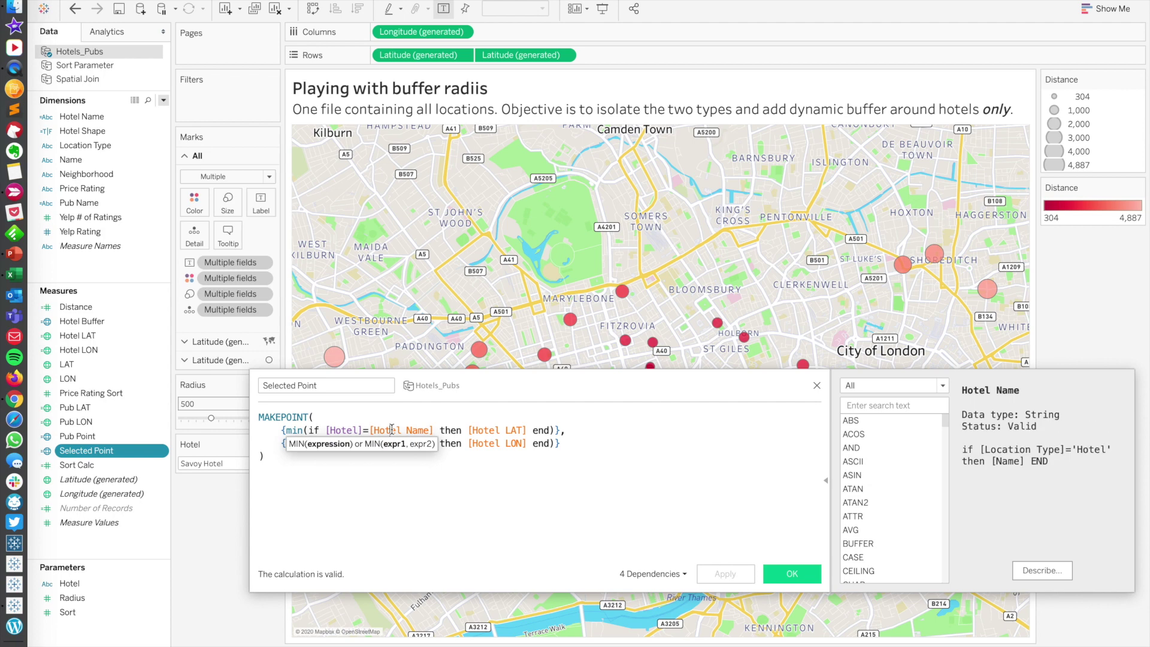
{"action": "left_click", "coordinate": [492, 430]}
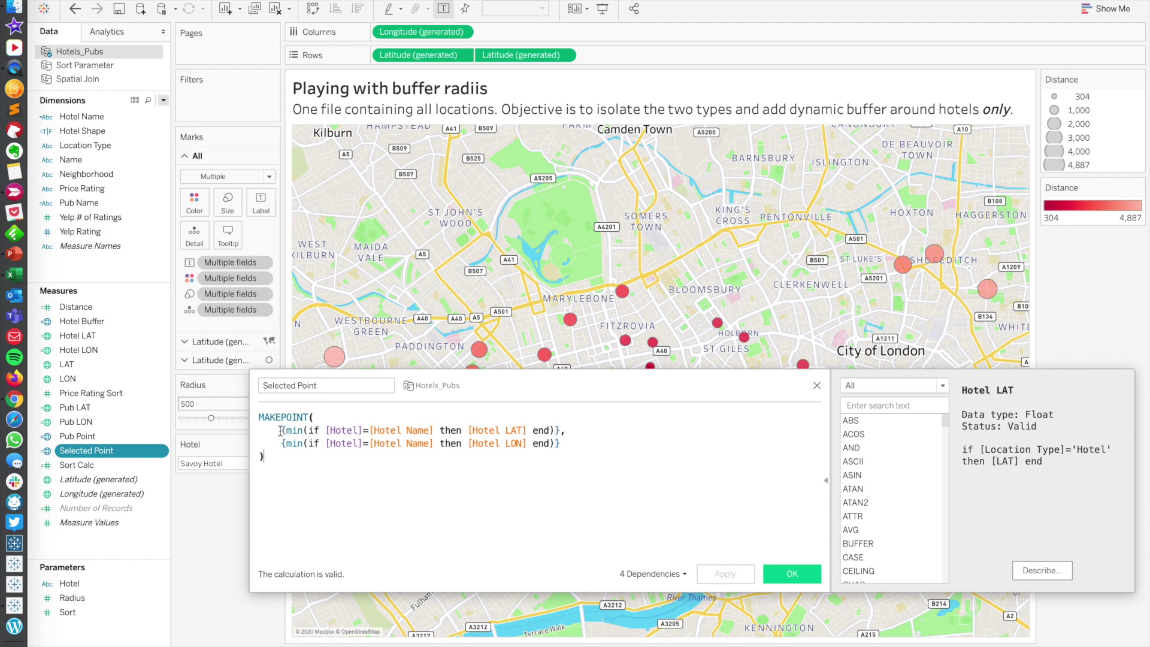
{"action": "left_click_drag", "start_coordinate": [280, 430], "coordinate": [560, 429]}
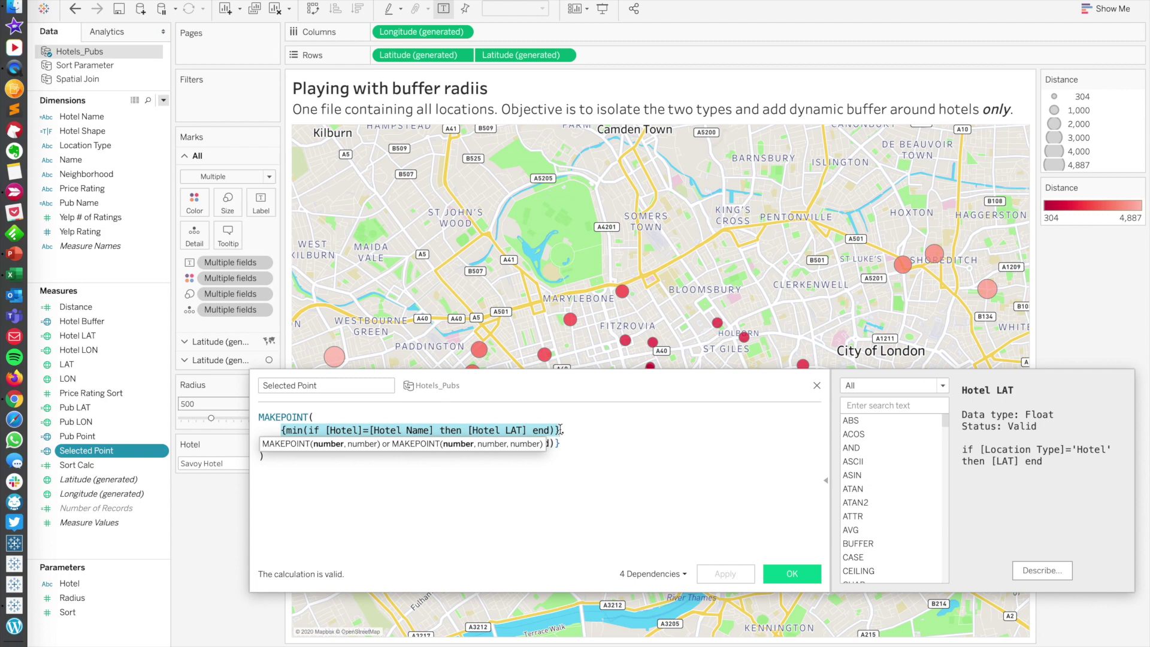
{"action": "left_click", "coordinate": [572, 459]}
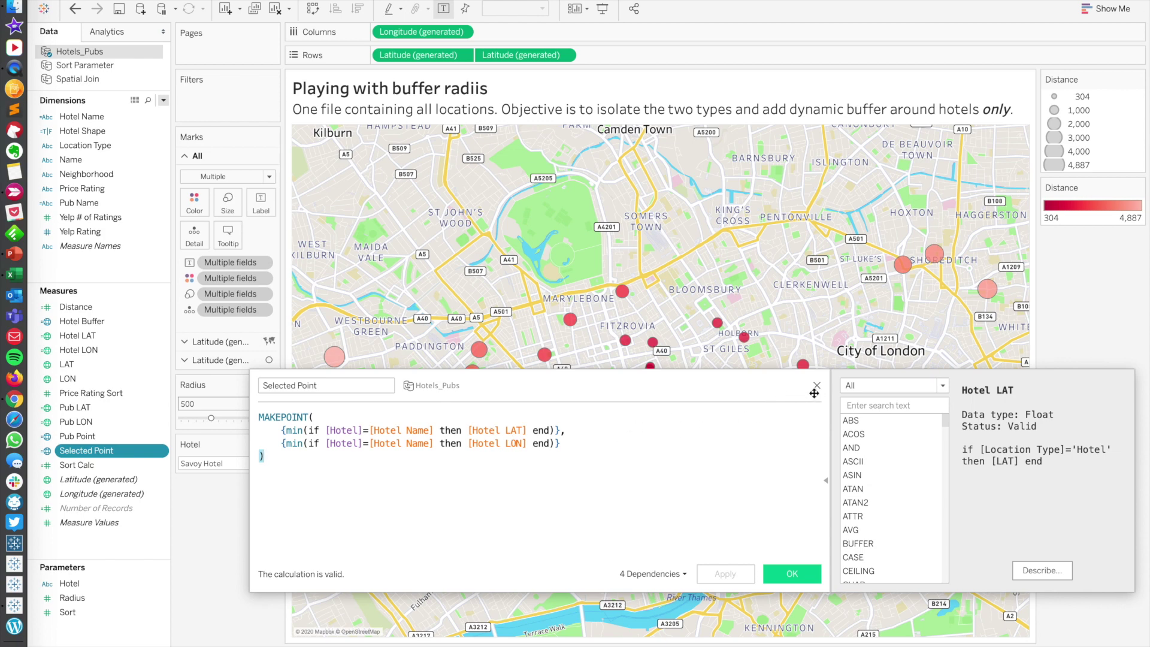
{"action": "left_click", "coordinate": [284, 416]}
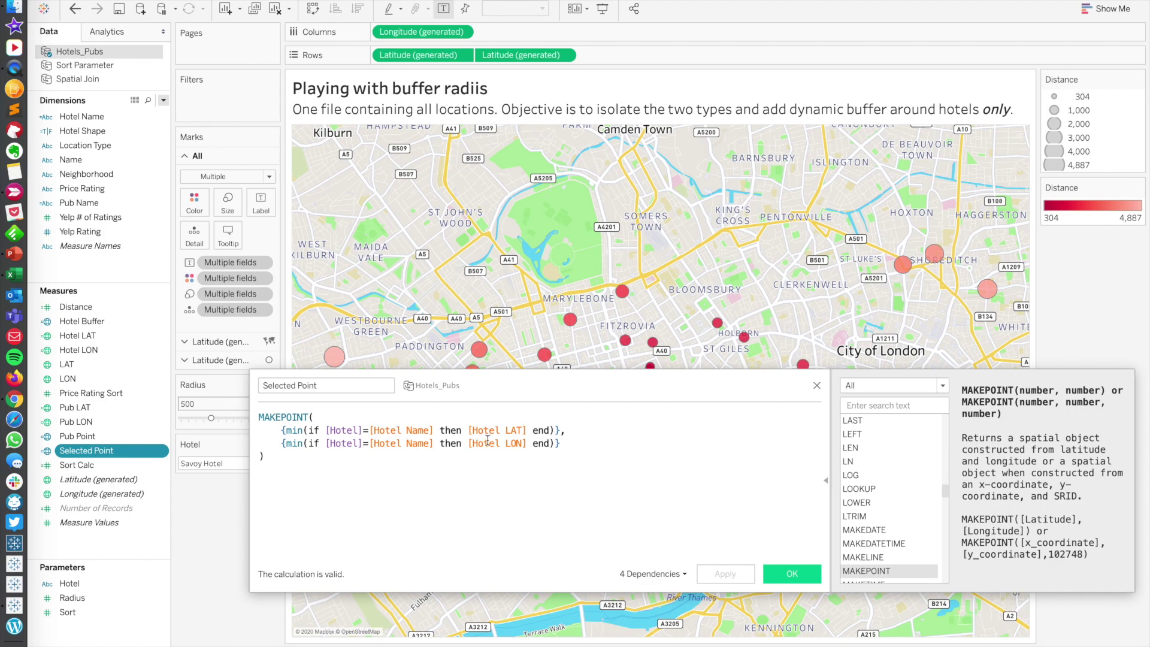
Close the calculation editor and bring up the Distance field's options
{"action": "left_click", "coordinate": [816, 385]}
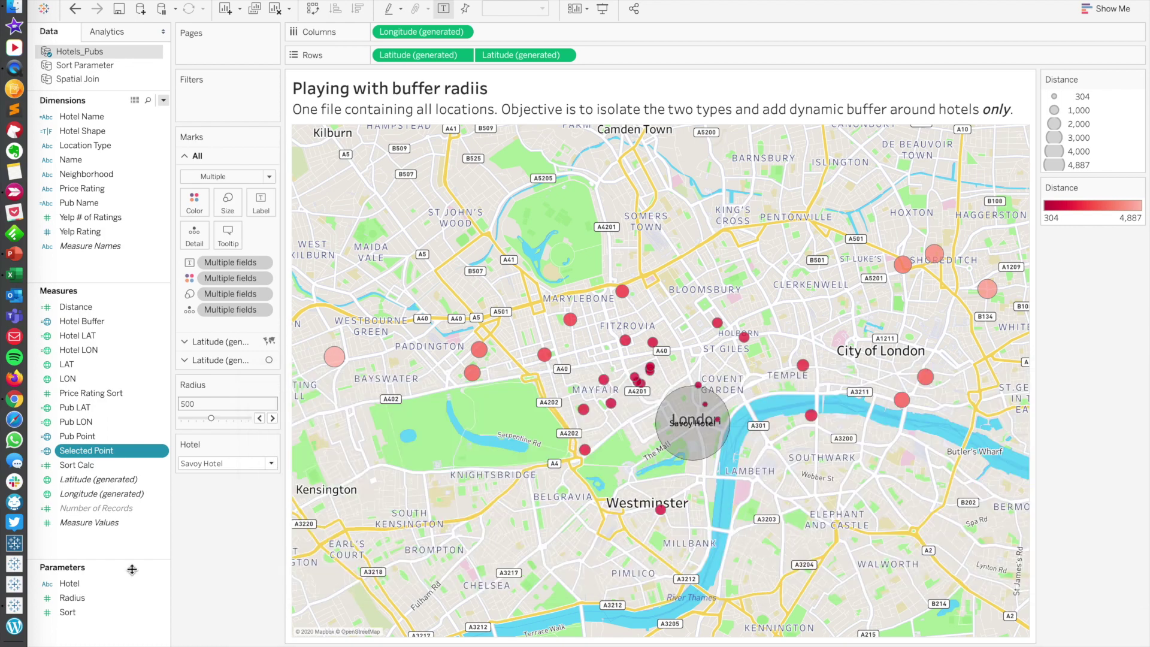
{"action": "left_click", "coordinate": [108, 310]}
{"action": "right_click", "coordinate": [109, 310]}
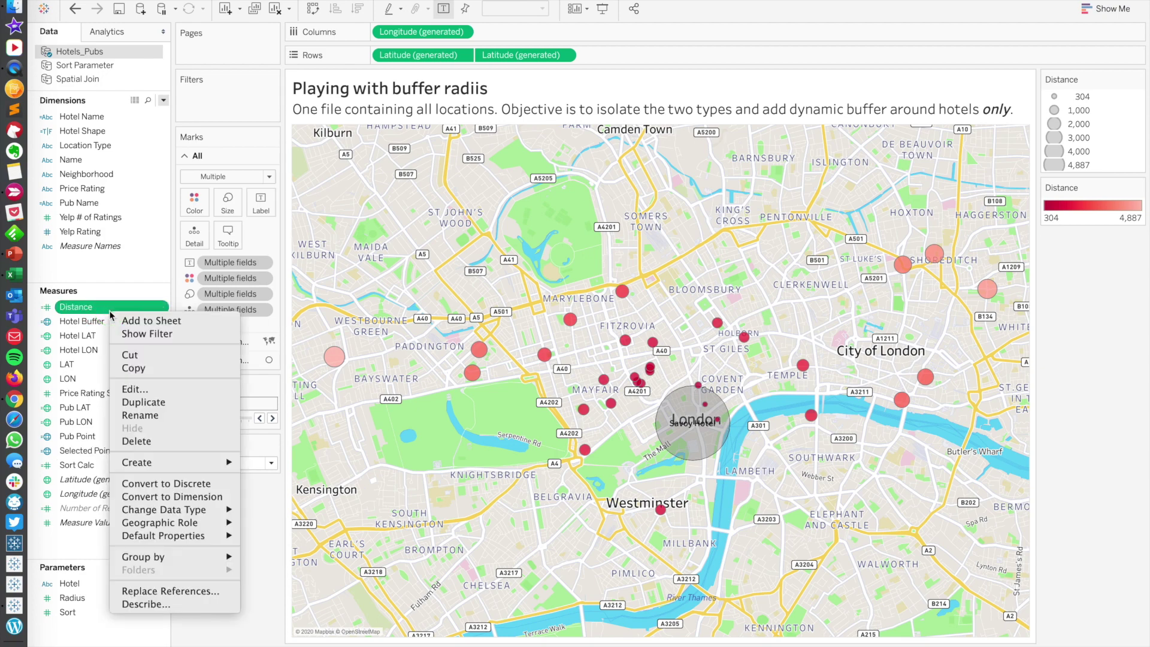
{"action": "left_click", "coordinate": [139, 391]}
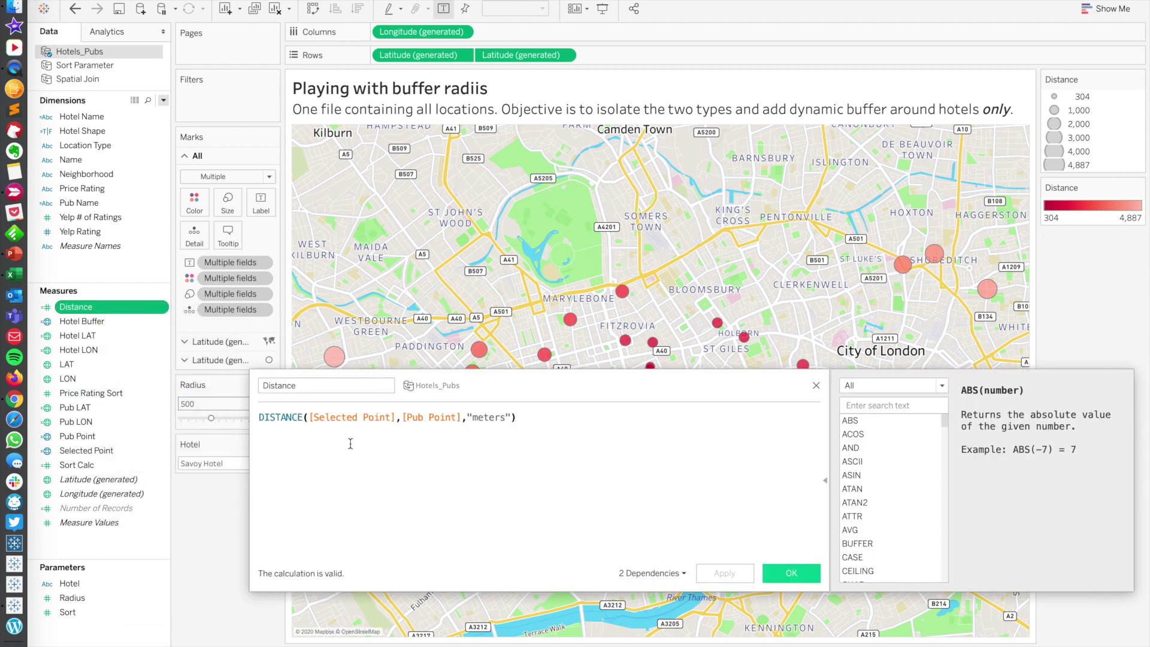
{"action": "left_click", "coordinate": [343, 417]}
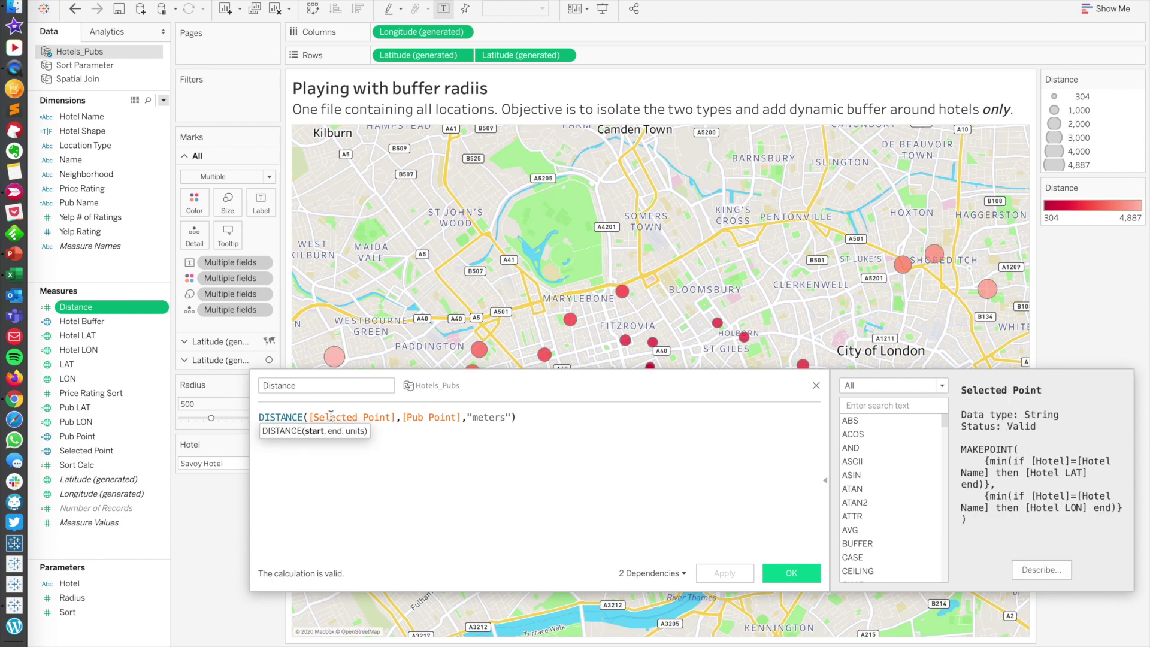
{"action": "left_click", "coordinate": [428, 417]}
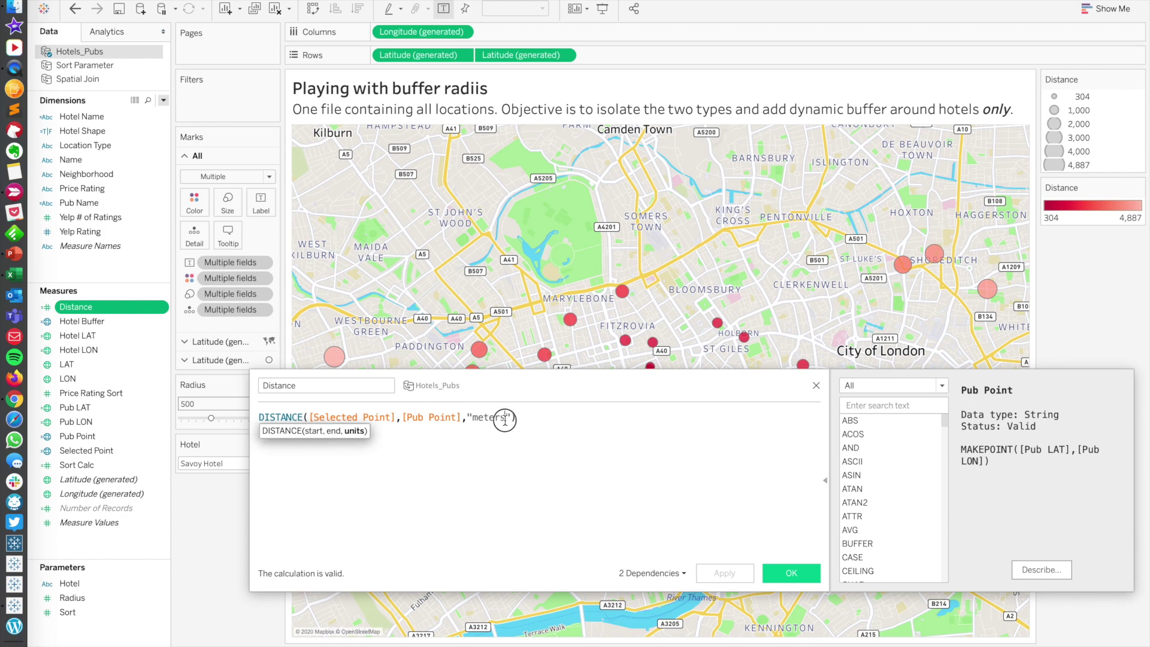
{"action": "left_click_drag", "start_coordinate": [505, 417], "coordinate": [474, 418]}
{"action": "left_click", "coordinate": [556, 417]}
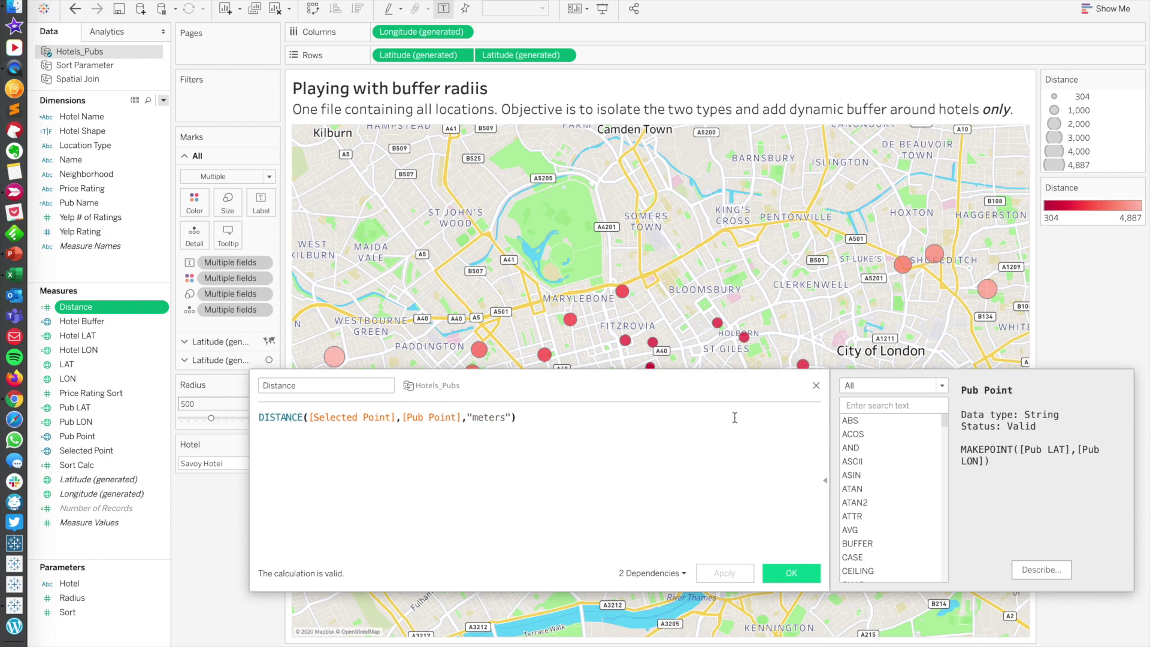
{"action": "left_click", "coordinate": [815, 386]}
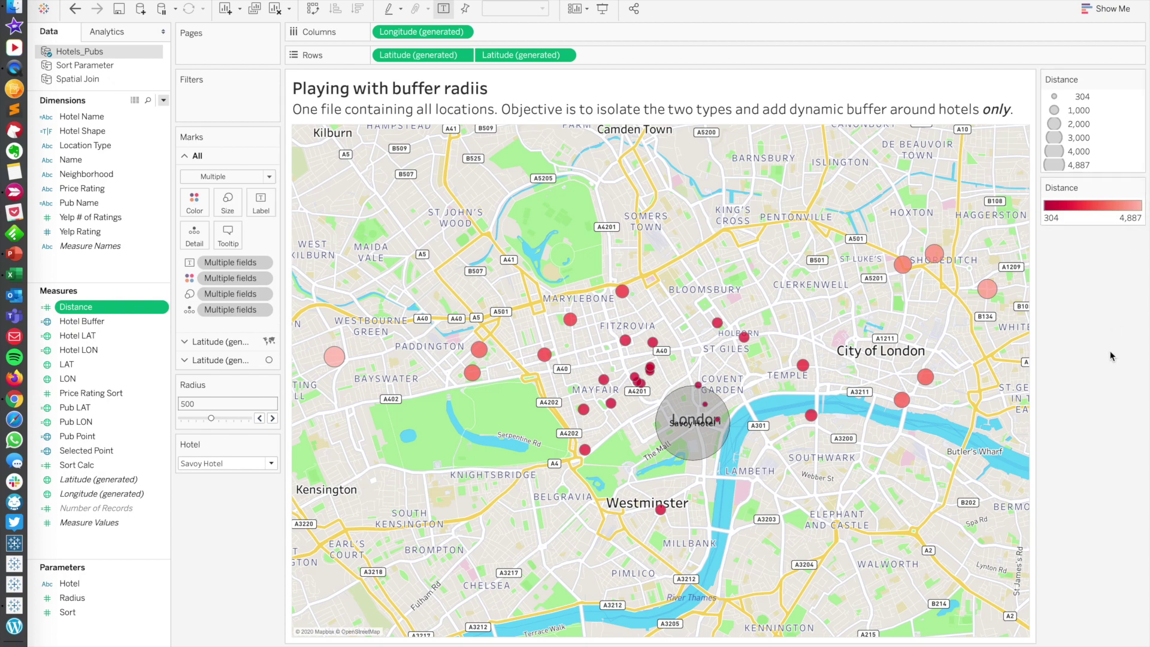
Switch Hotel through Hotel 41 and JW Marriott Grosvenor House London to The London EDITION
{"action": "left_click", "coordinate": [268, 463]}
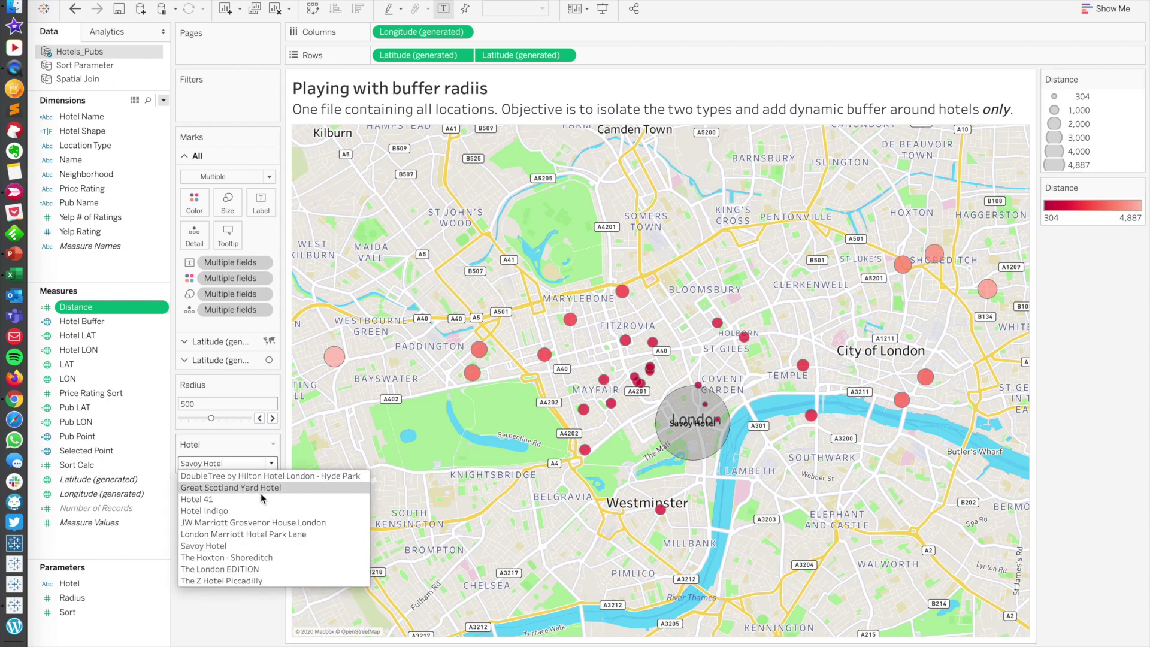
{"action": "left_click", "coordinate": [242, 498]}
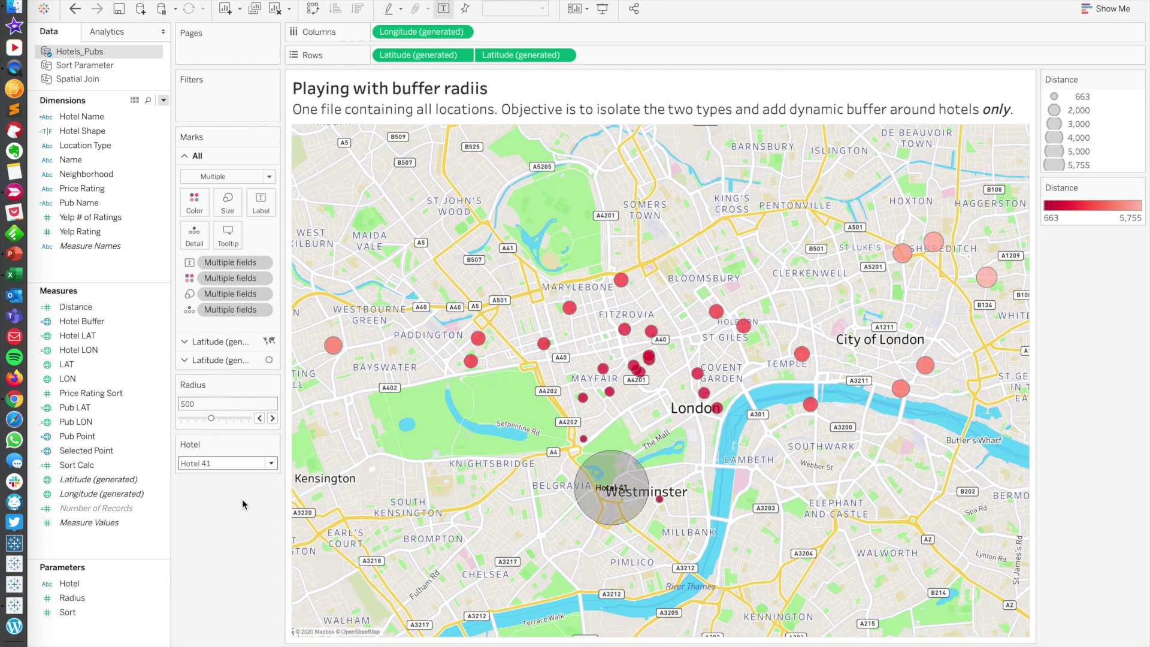
{"action": "left_click", "coordinate": [228, 463]}
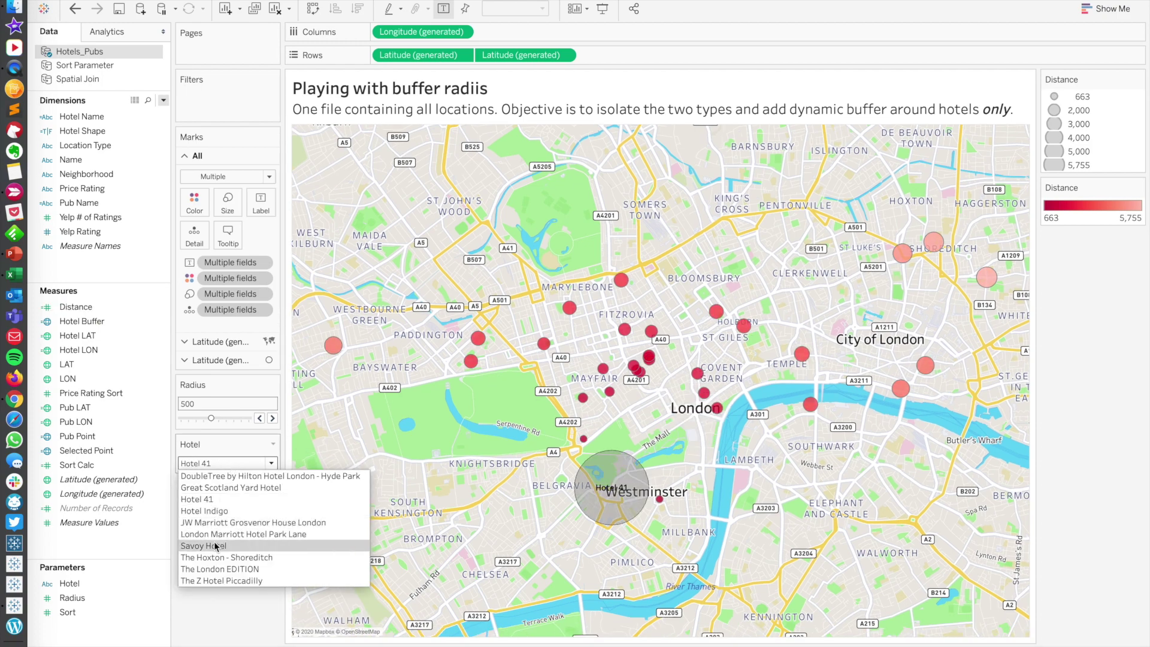
{"action": "left_click", "coordinate": [239, 522]}
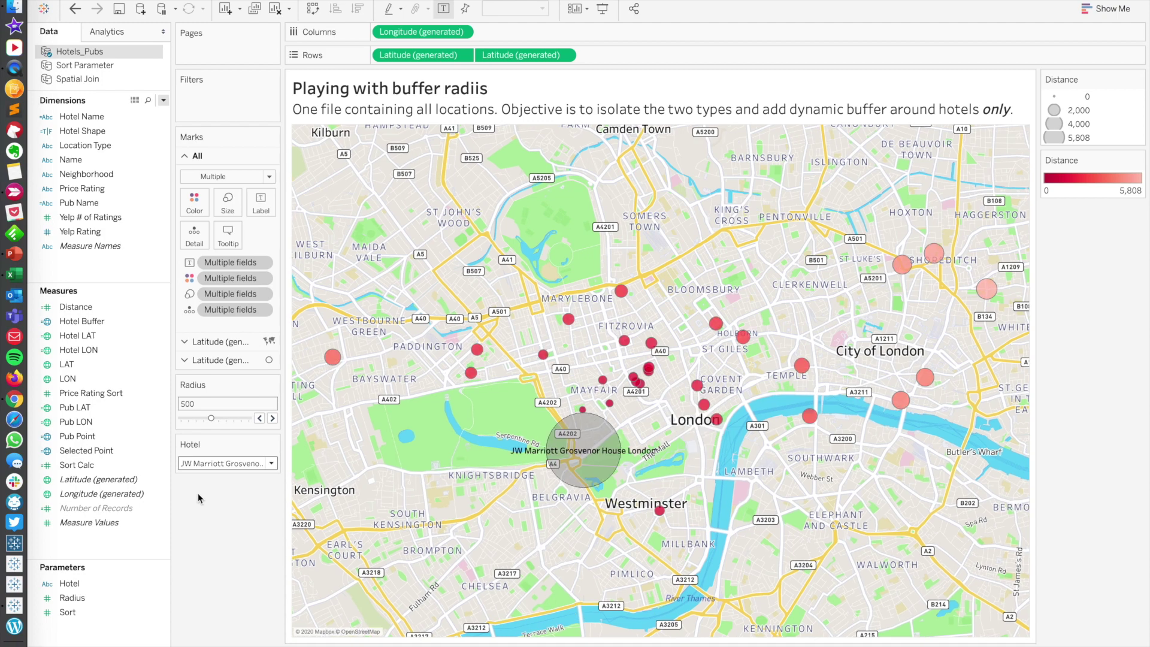
{"action": "left_click", "coordinate": [210, 465]}
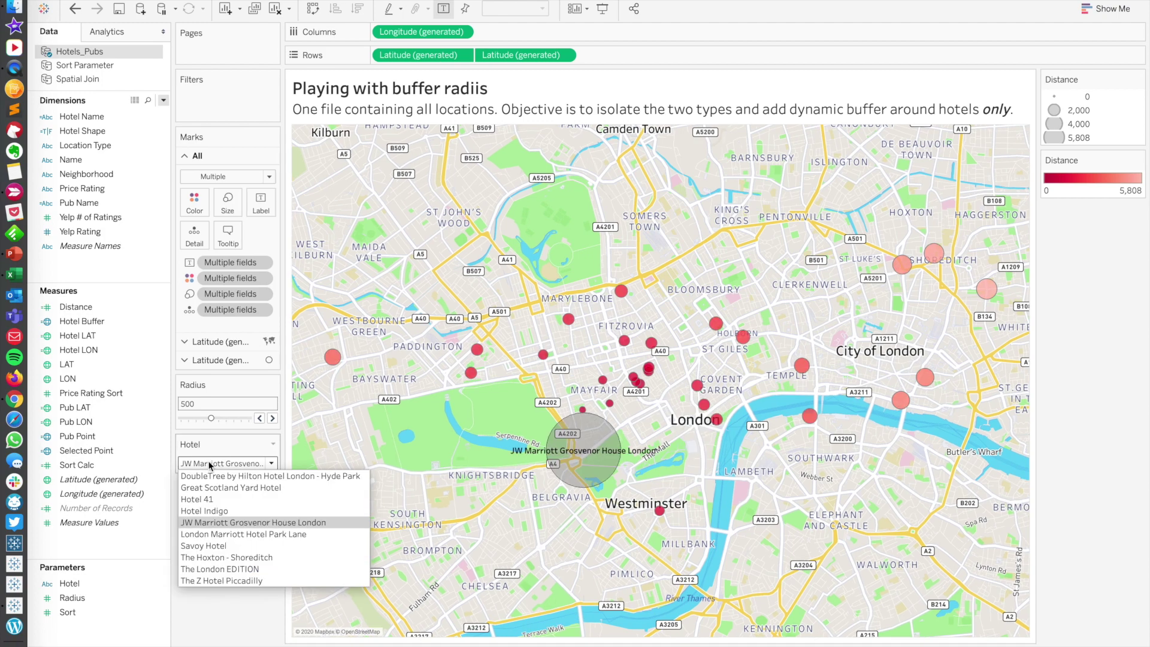
{"action": "left_click", "coordinate": [193, 569]}
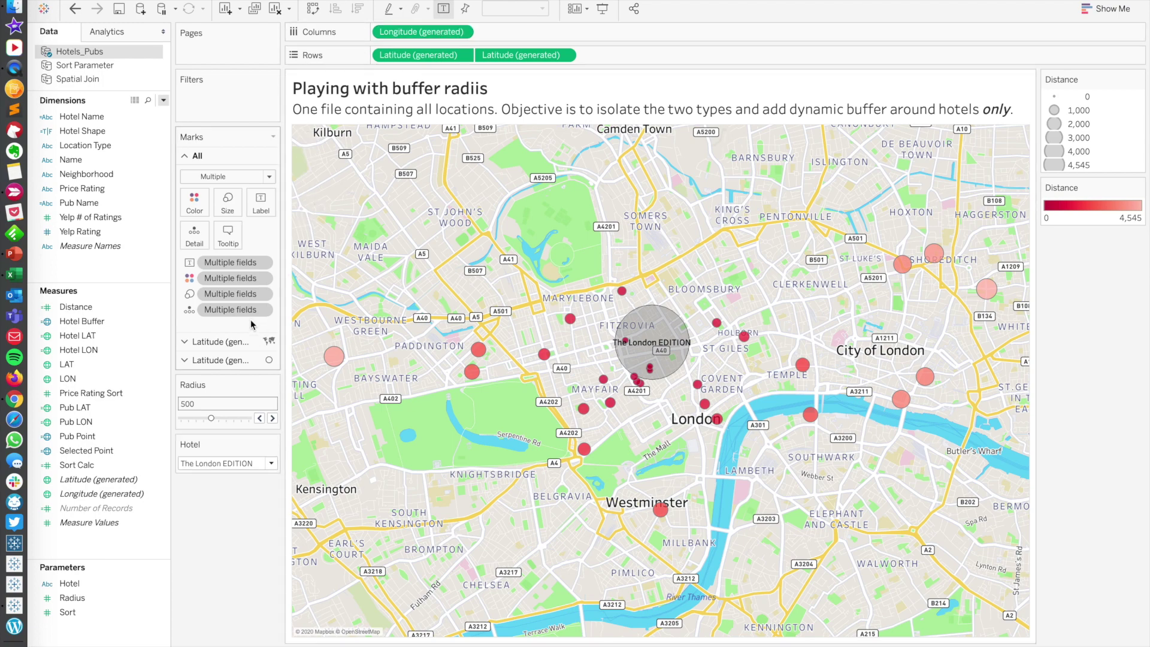
{"action": "left_click", "coordinate": [237, 342]}
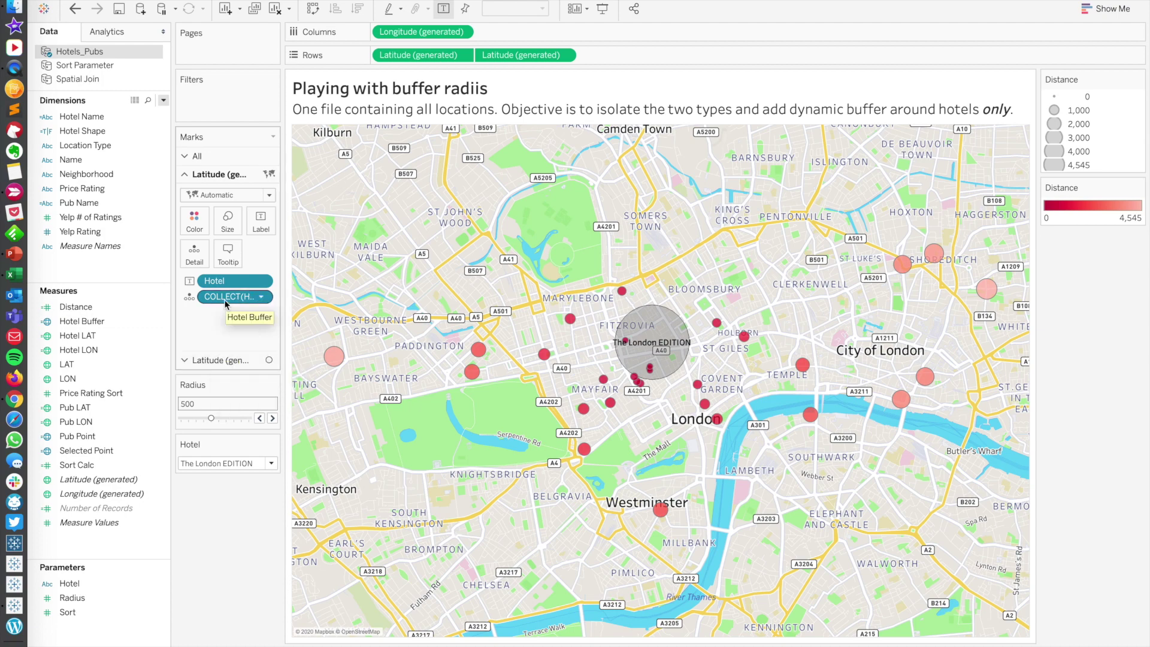
{"action": "left_click", "coordinate": [109, 323]}
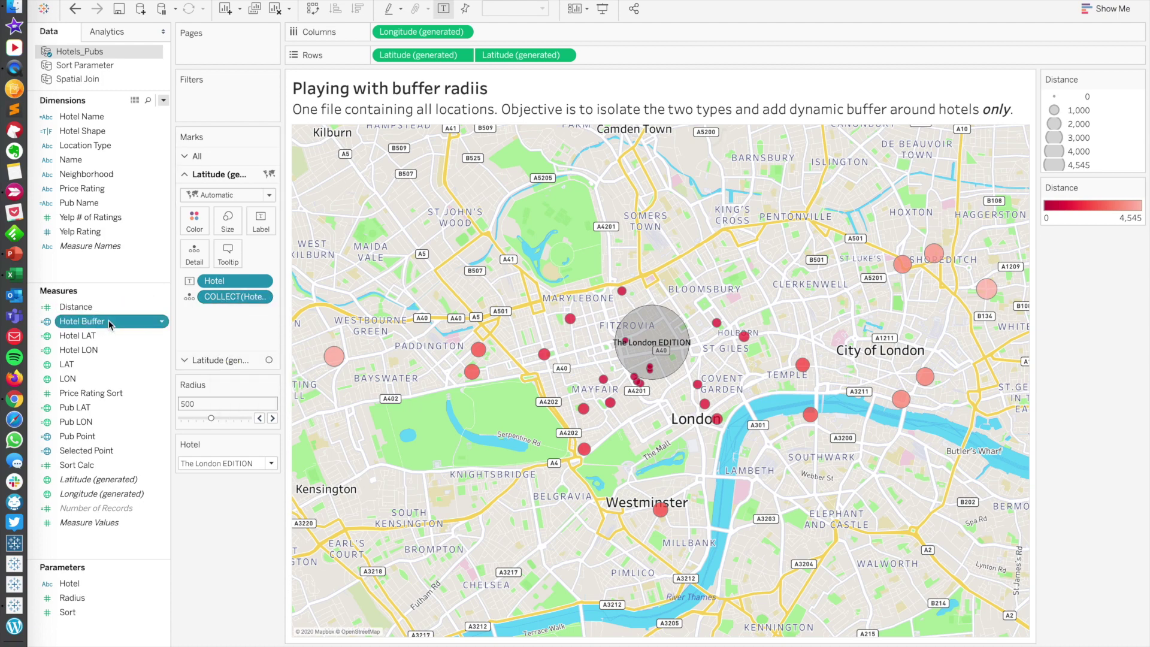
{"action": "right_click", "coordinate": [103, 310]}
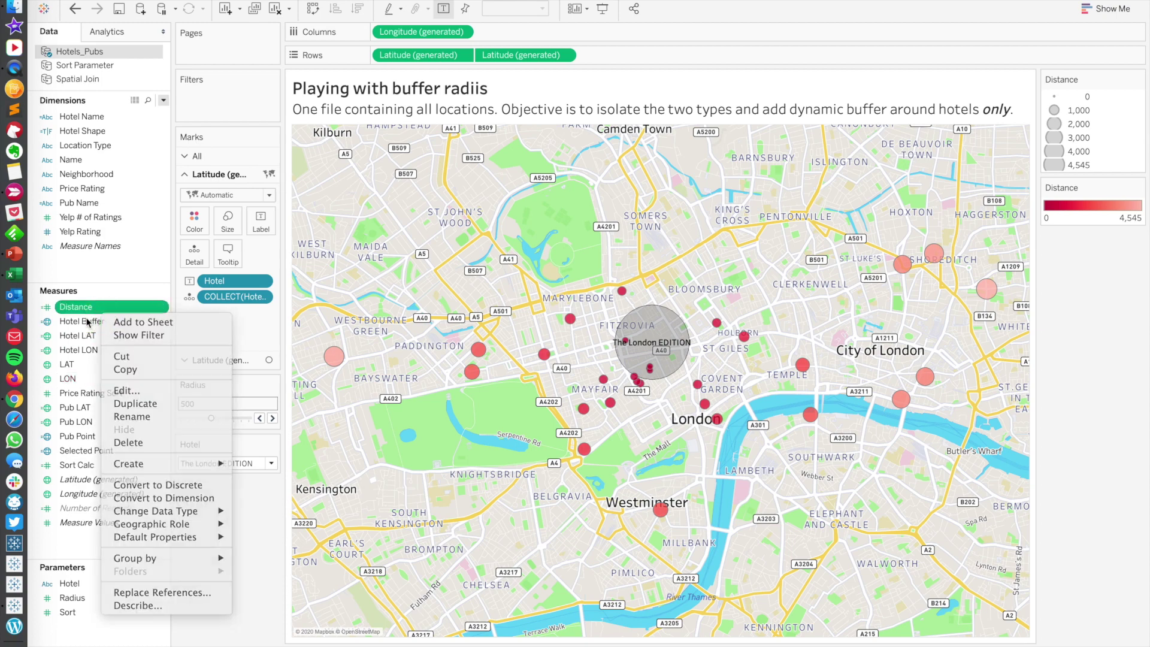
{"action": "left_click", "coordinate": [126, 389]}
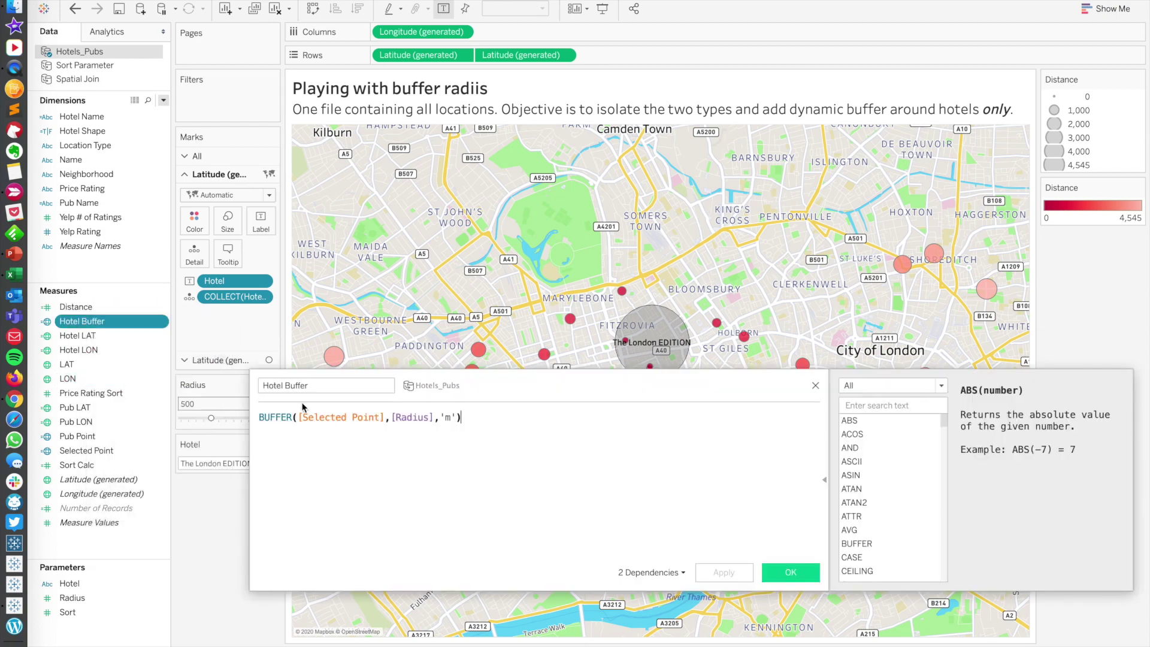
{"action": "left_click", "coordinate": [330, 417]}
{"action": "left_click", "coordinate": [362, 416]}
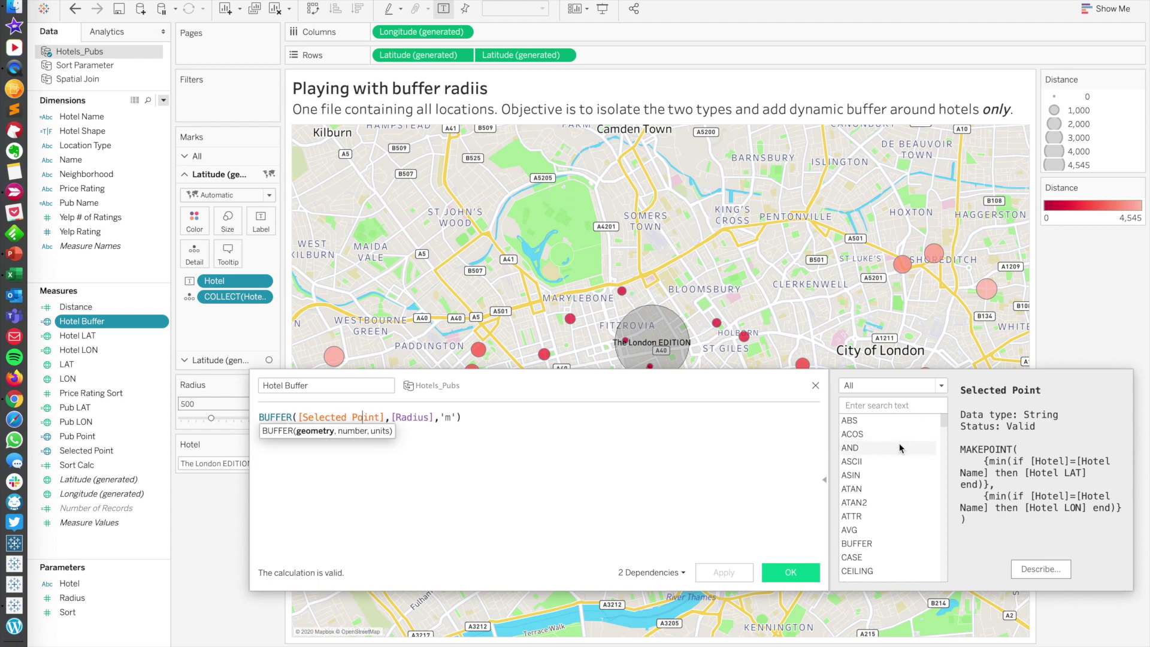
{"action": "left_click", "coordinate": [287, 418]}
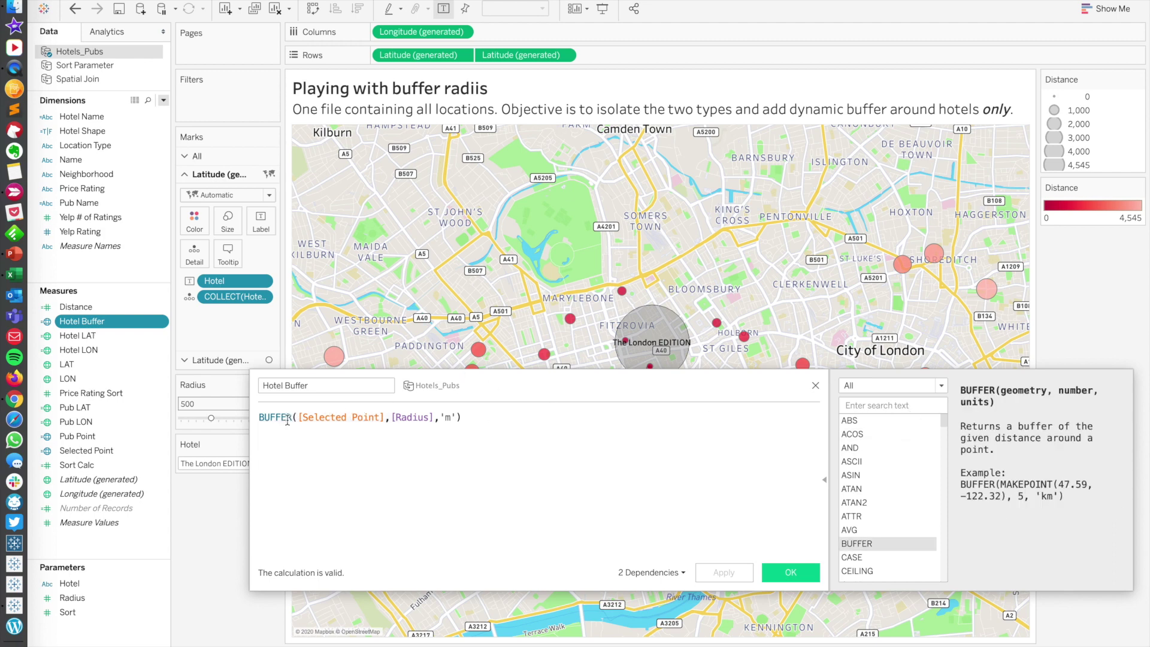
{"action": "left_click", "coordinate": [342, 420]}
{"action": "left_click_drag", "start_coordinate": [384, 415], "coordinate": [297, 410]}
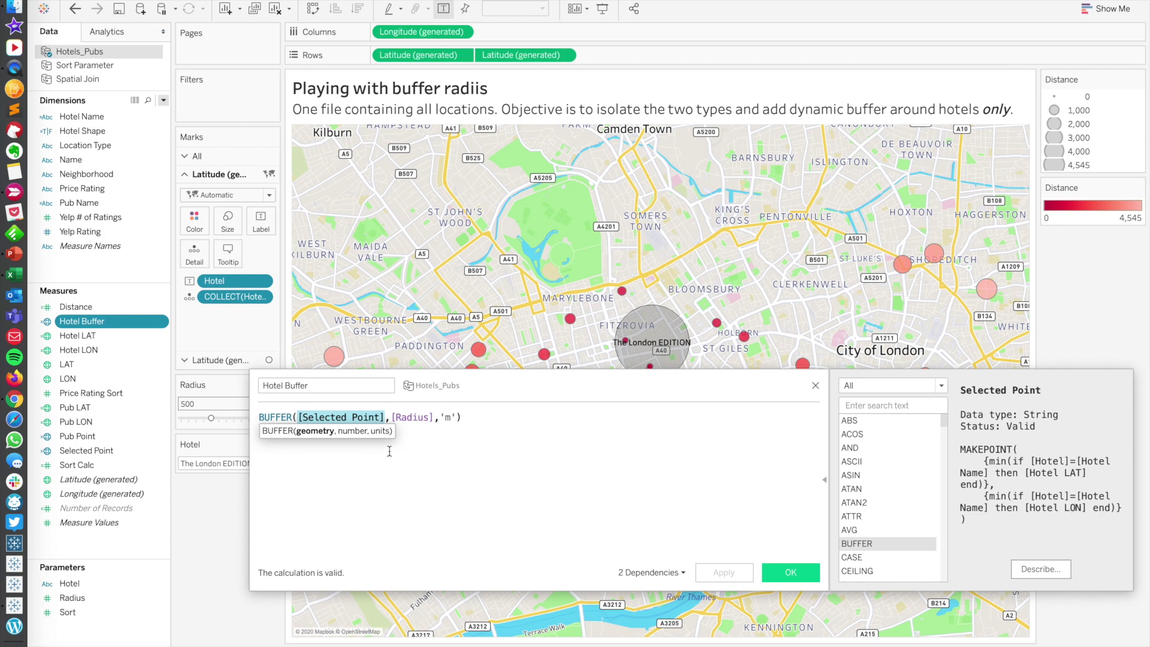
{"action": "left_click", "coordinate": [412, 419]}
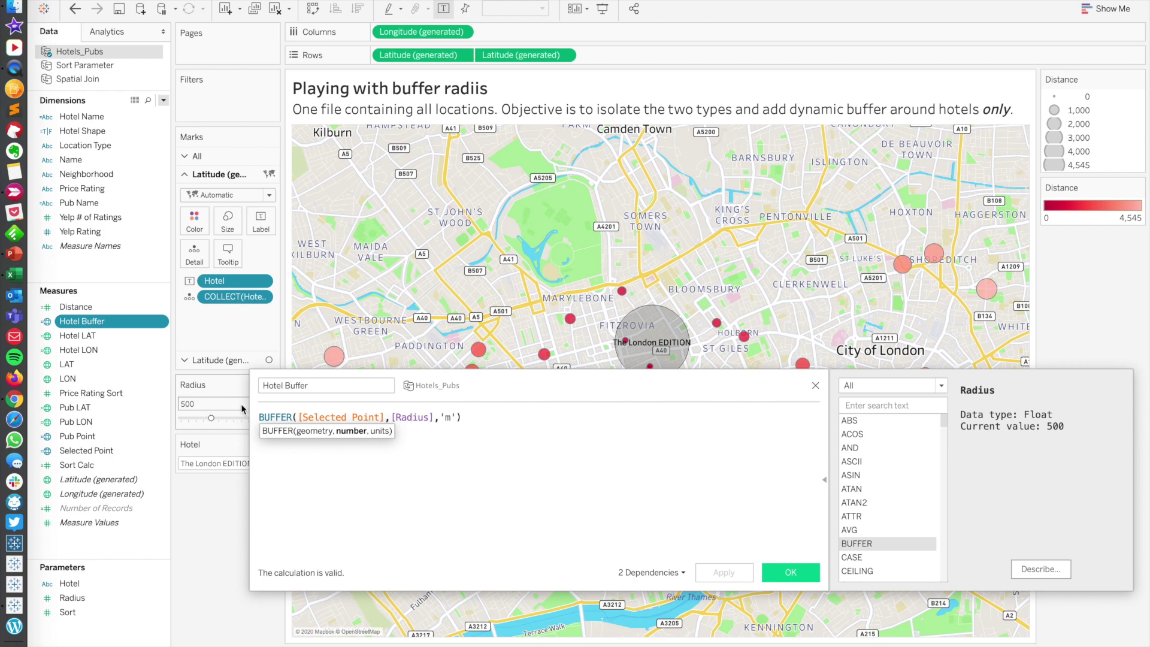
{"action": "left_click", "coordinate": [453, 418]}
{"action": "left_click", "coordinate": [815, 385]}
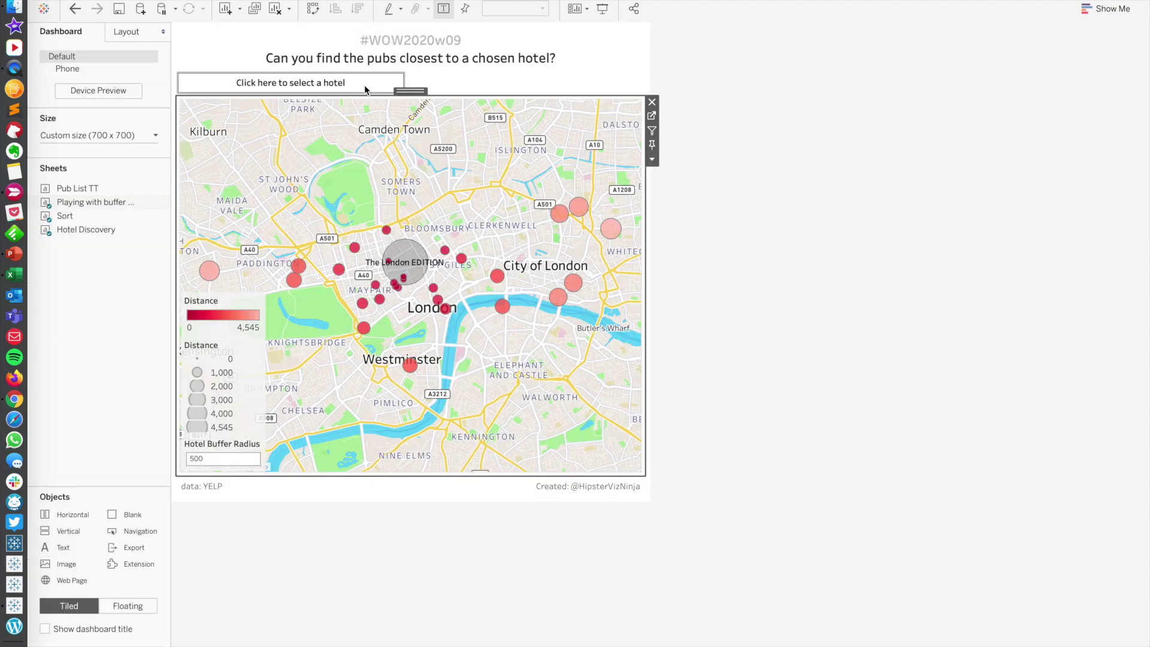
Select the hotel list on the dashboard and jump to its Hotel Discovery worksheet
{"action": "left_click", "coordinate": [364, 85]}
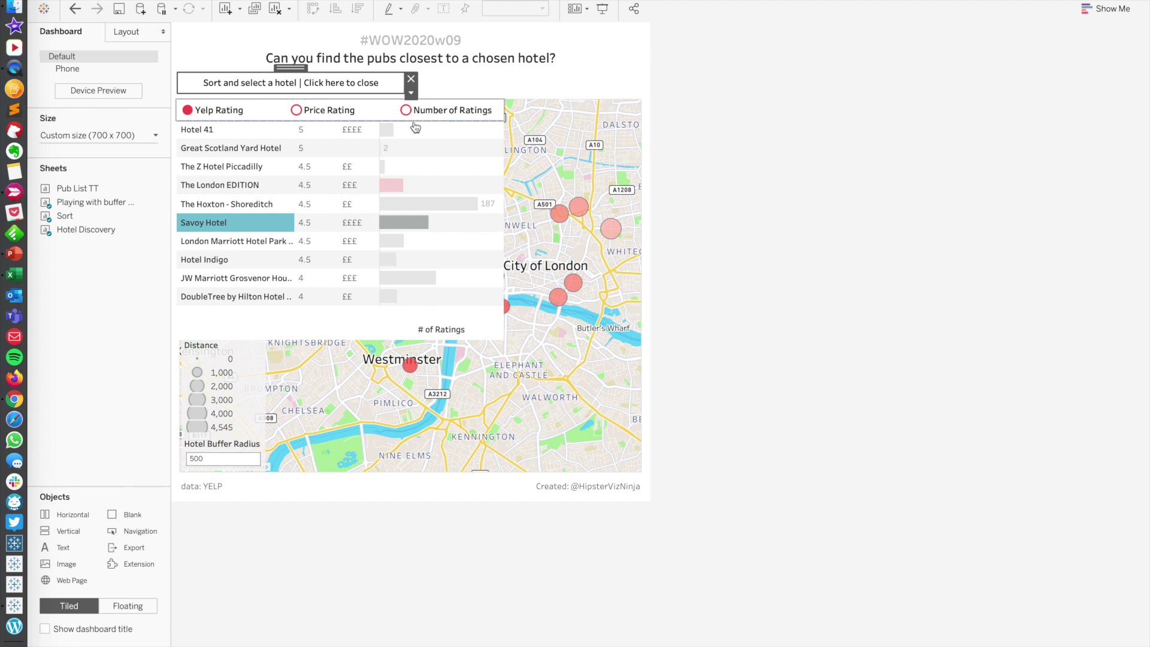
{"action": "left_click", "coordinate": [495, 158]}
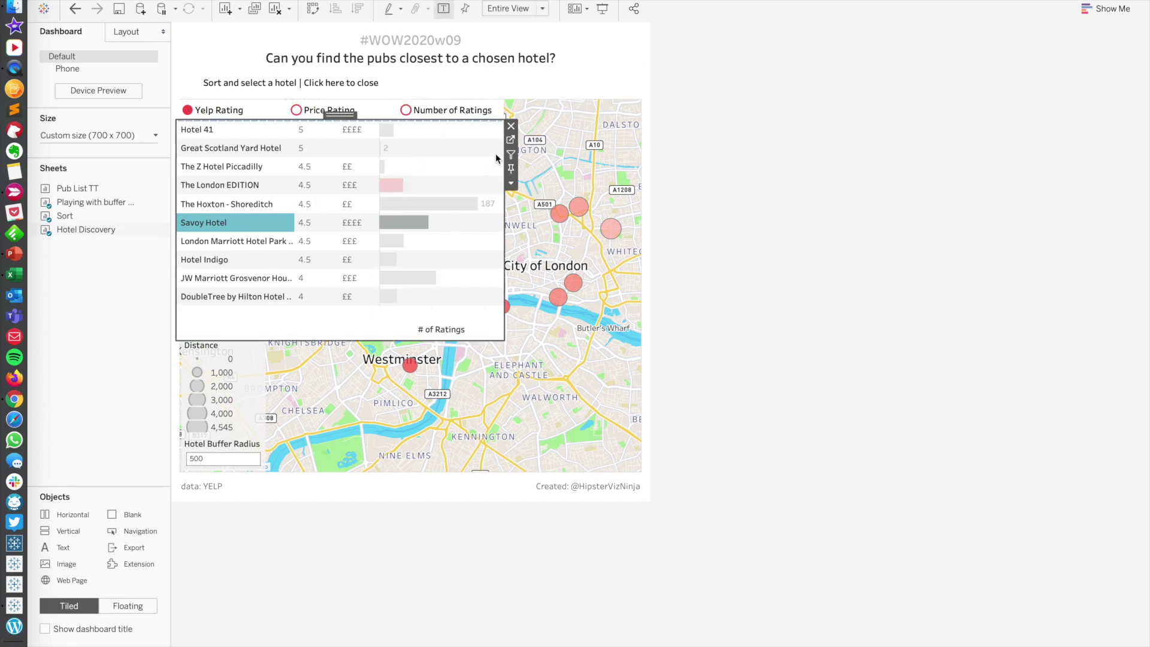
{"action": "left_click", "coordinate": [511, 139]}
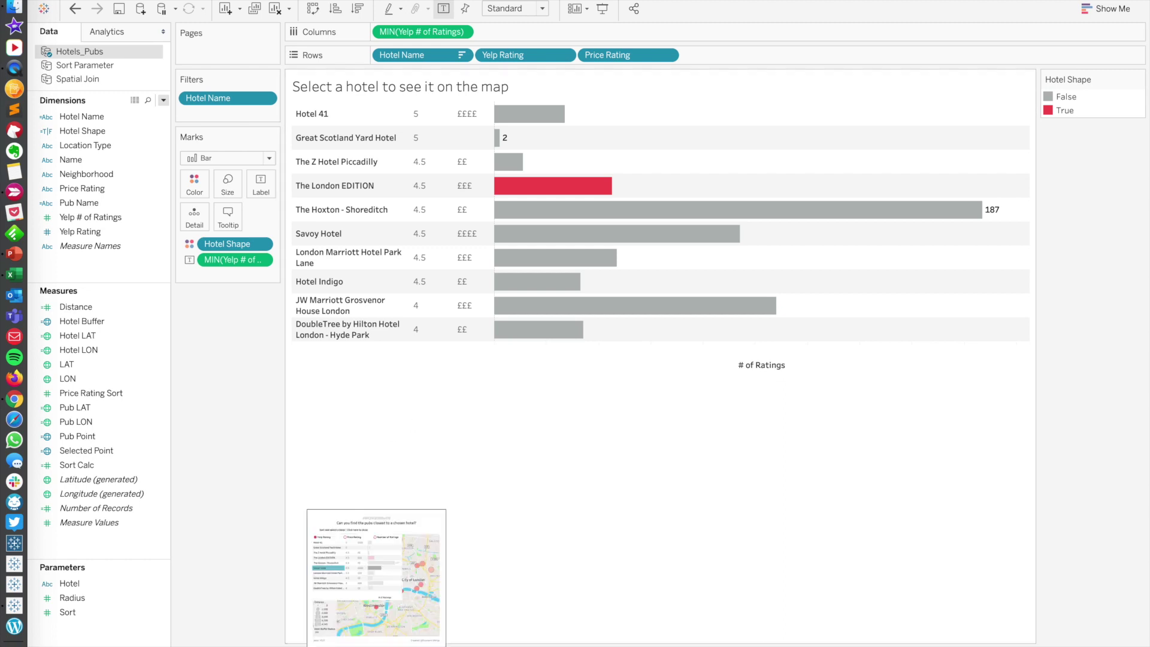
Open the Sort Calc CASE formula for editing, then open the Sort parameter's settings
{"action": "left_click", "coordinate": [123, 479]}
{"action": "left_click", "coordinate": [98, 466]}
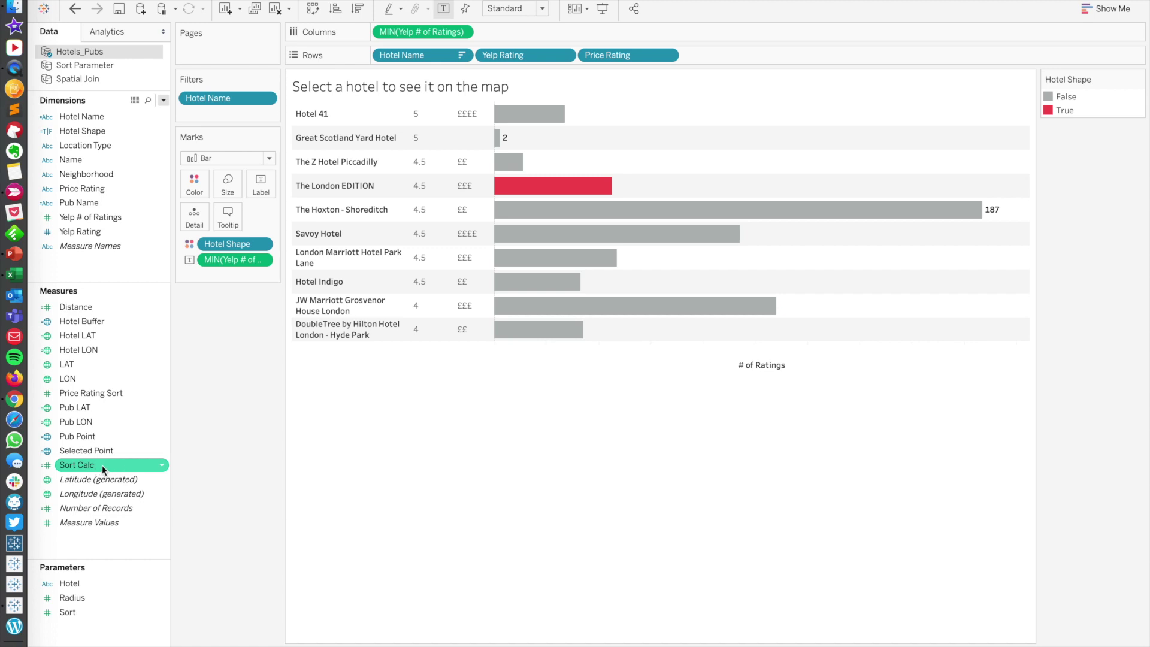
{"action": "right_click", "coordinate": [97, 466]}
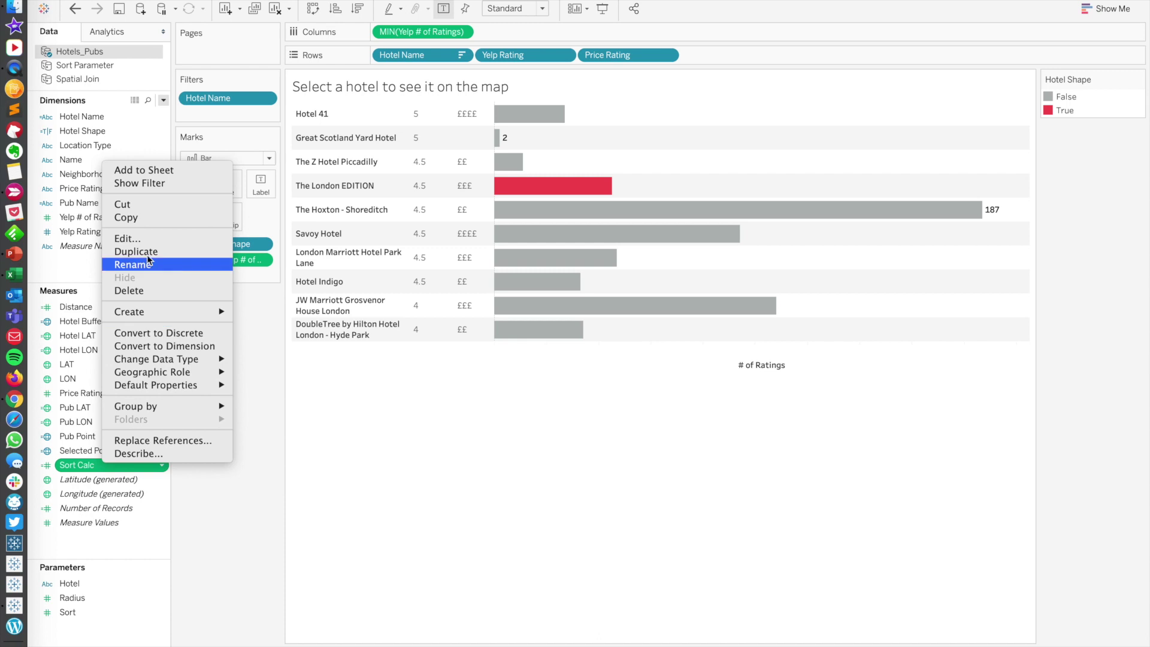
{"action": "left_click", "coordinate": [151, 238]}
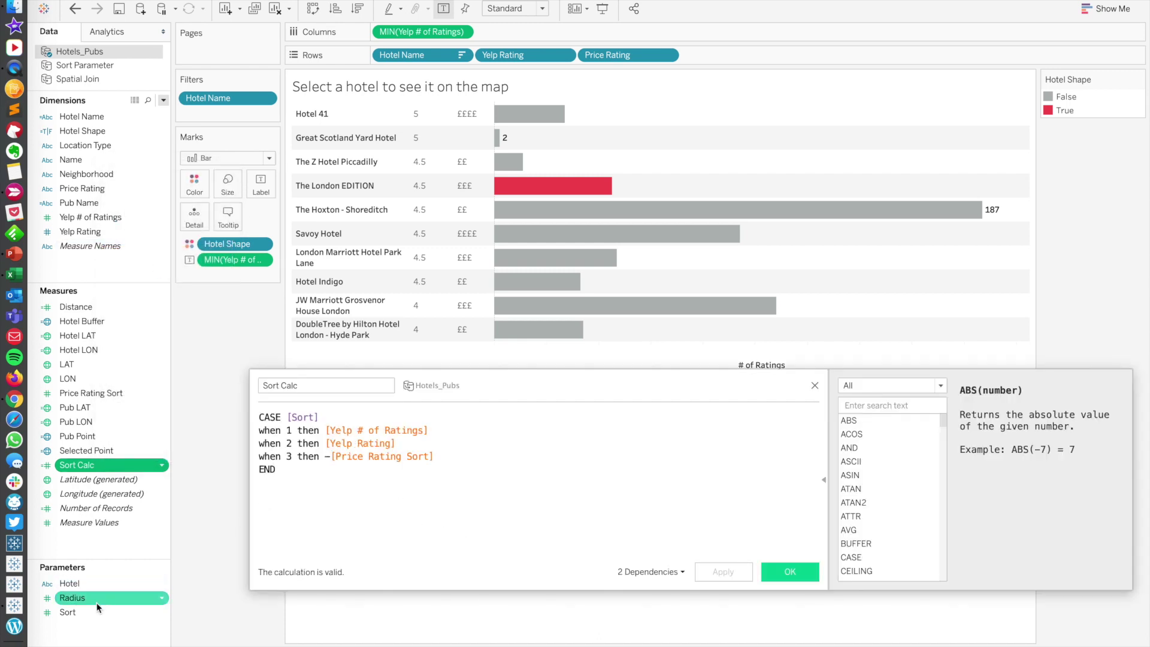
{"action": "right_click", "coordinate": [79, 612]}
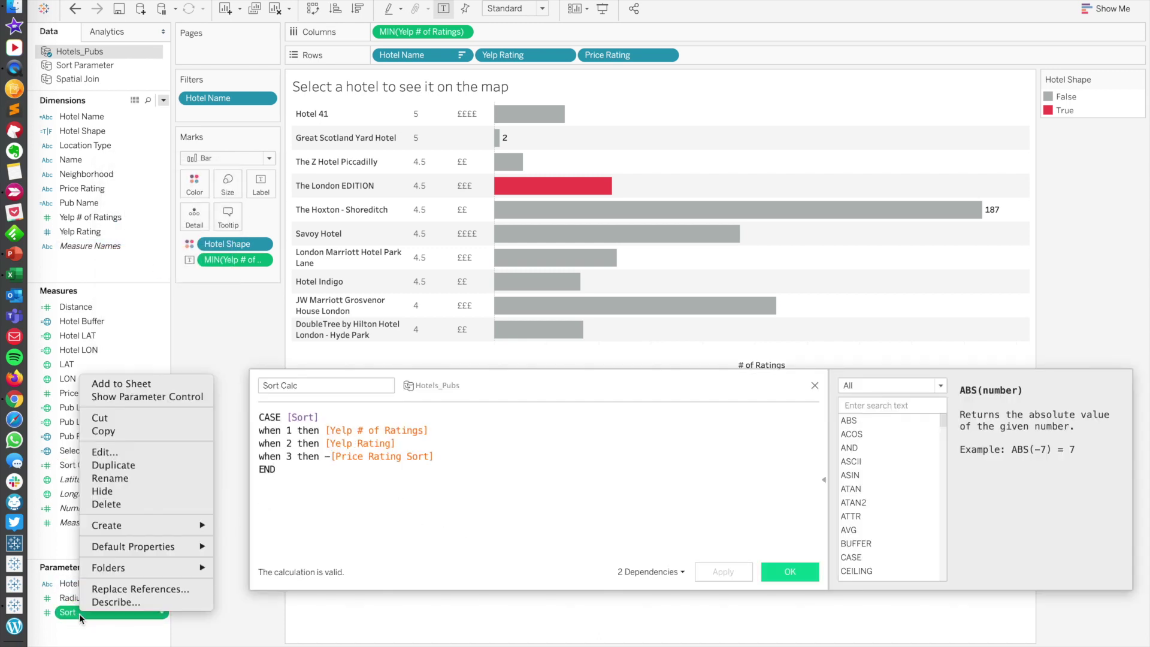
{"action": "left_click", "coordinate": [126, 453]}
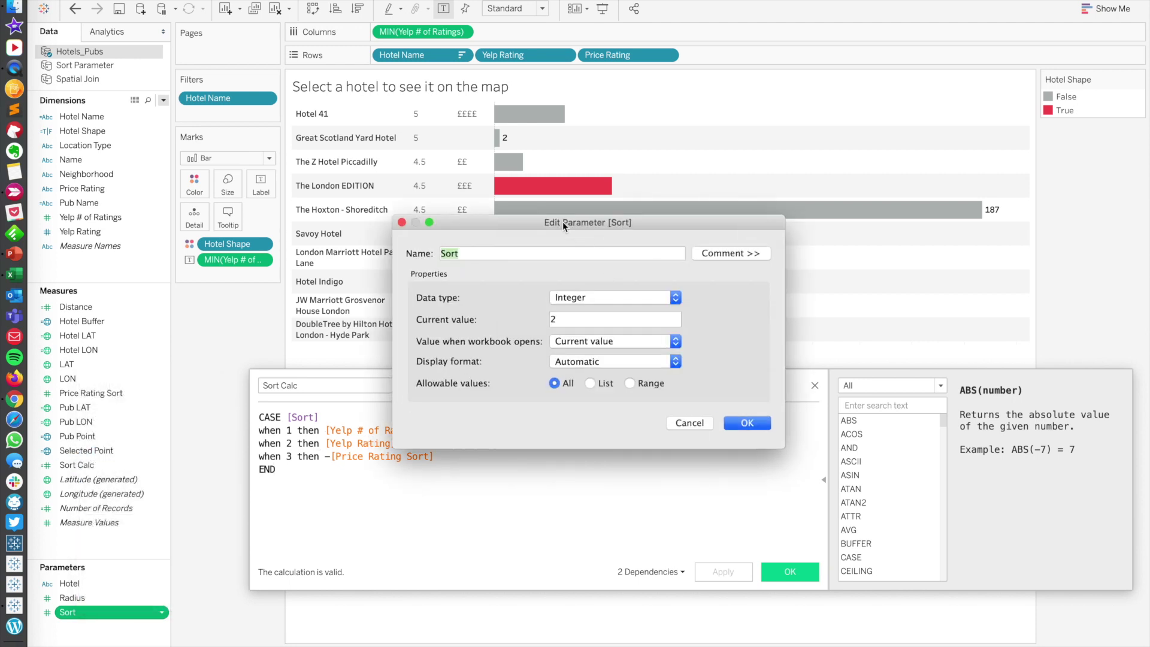
Move the Sort parameter dialog aside, check its current value of 2, and close it unchanged
{"action": "left_click_drag", "start_coordinate": [562, 221], "coordinate": [683, 370]}
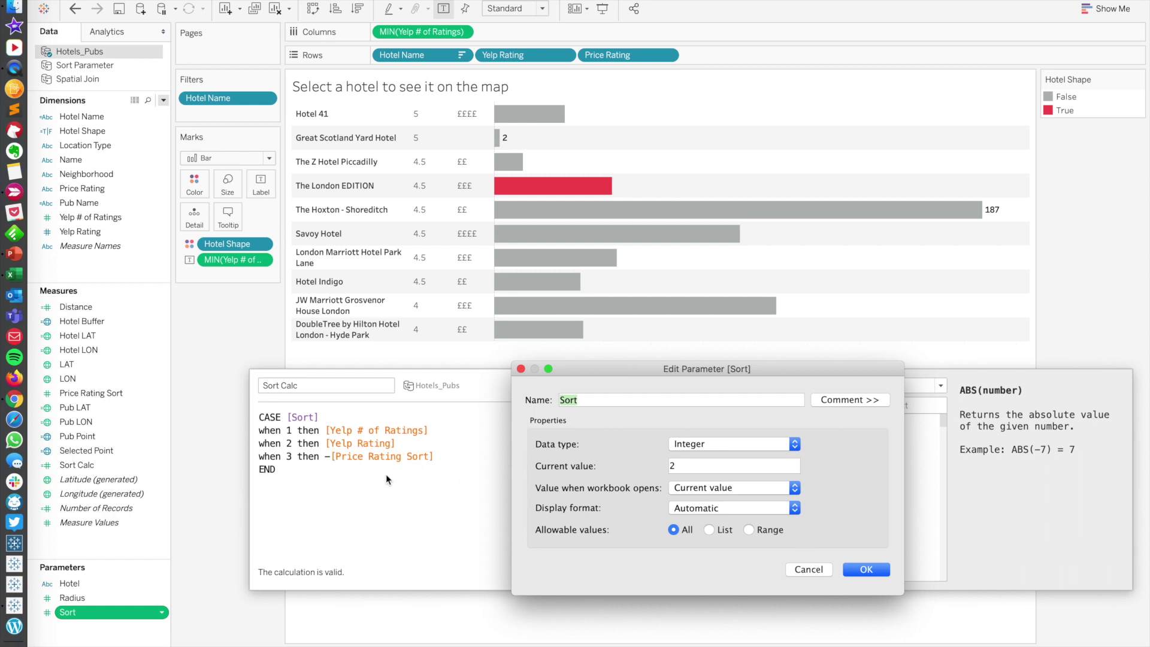
{"action": "double_click", "coordinate": [685, 468]}
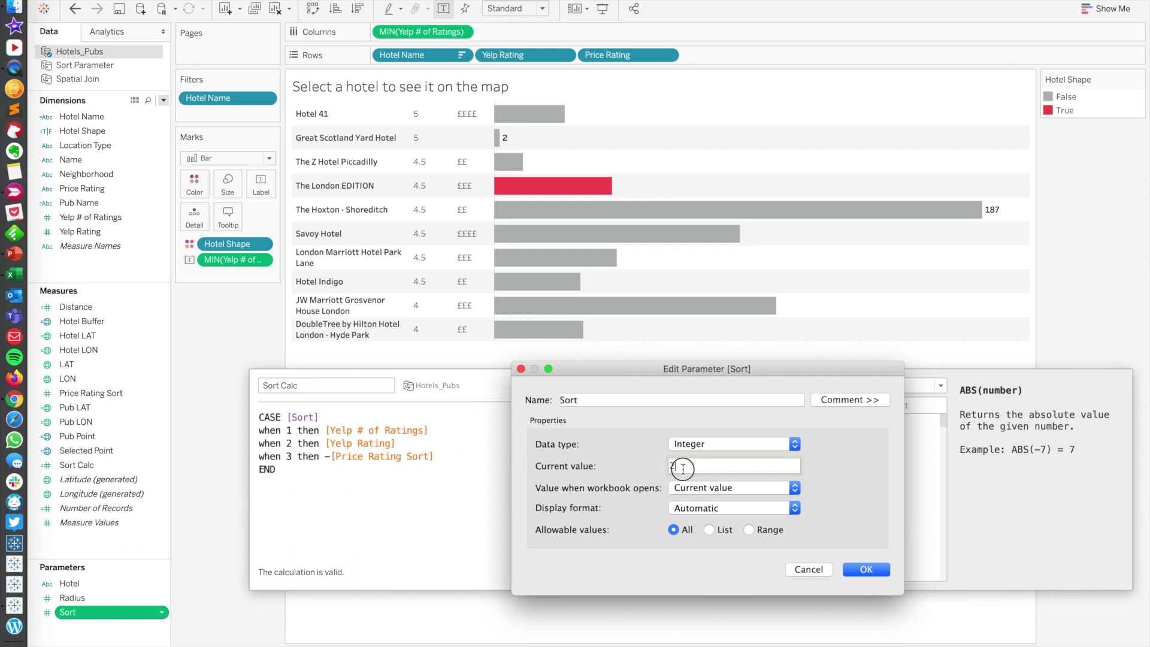
{"action": "left_click", "coordinate": [333, 445]}
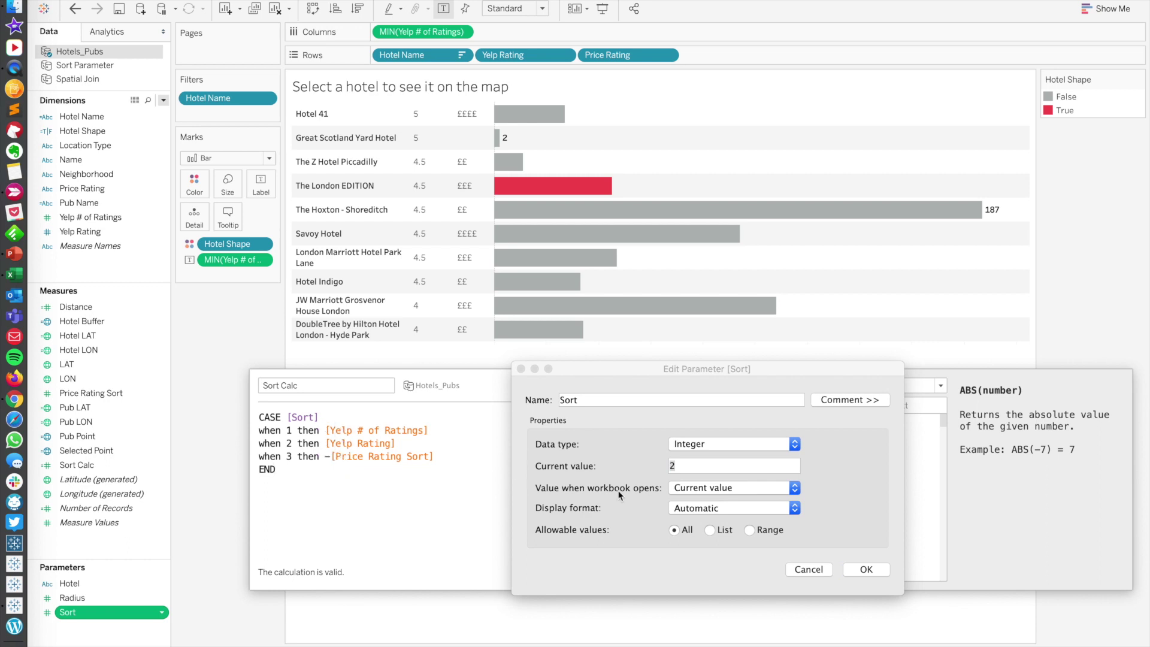
{"action": "left_click", "coordinate": [808, 569]}
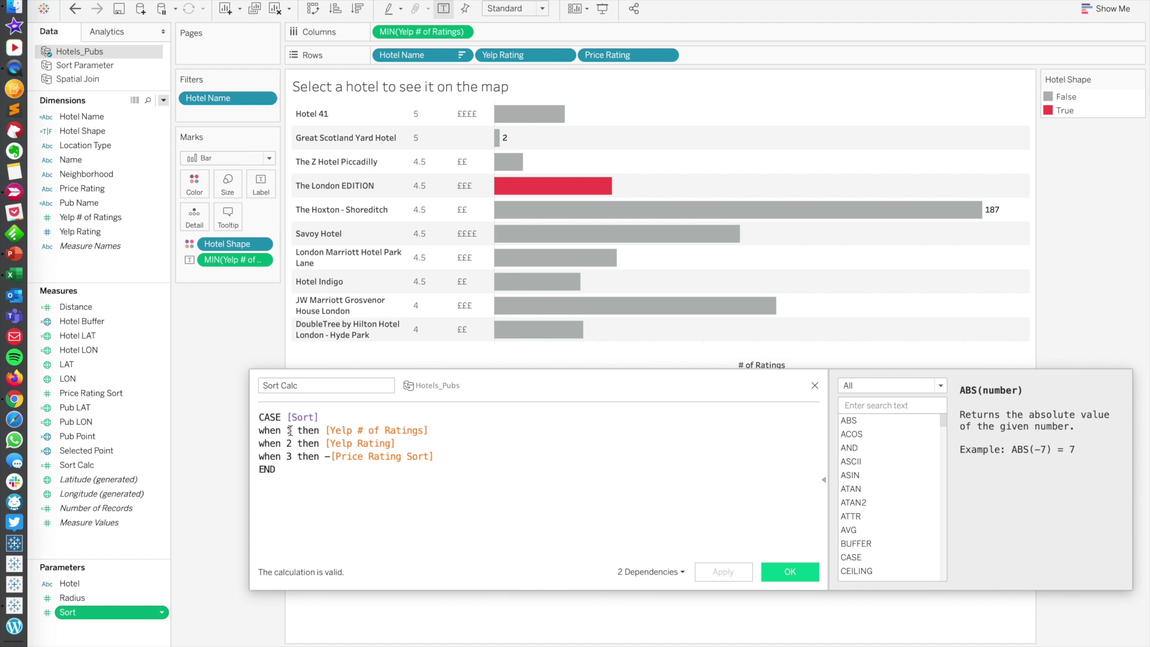
Negate Sort Calc's third case to -[Price Rating Sort] and close the editor
{"action": "left_click", "coordinate": [352, 430]}
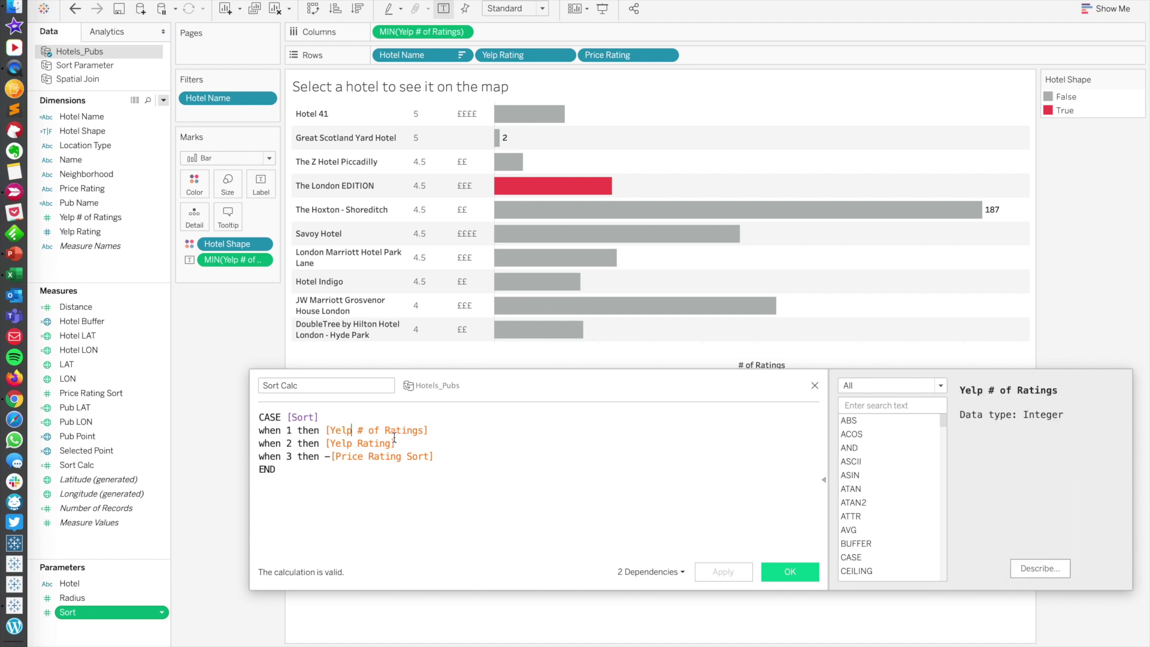
{"action": "left_click", "coordinate": [335, 443]}
{"action": "left_click", "coordinate": [387, 430]}
{"action": "left_click", "coordinate": [327, 456]}
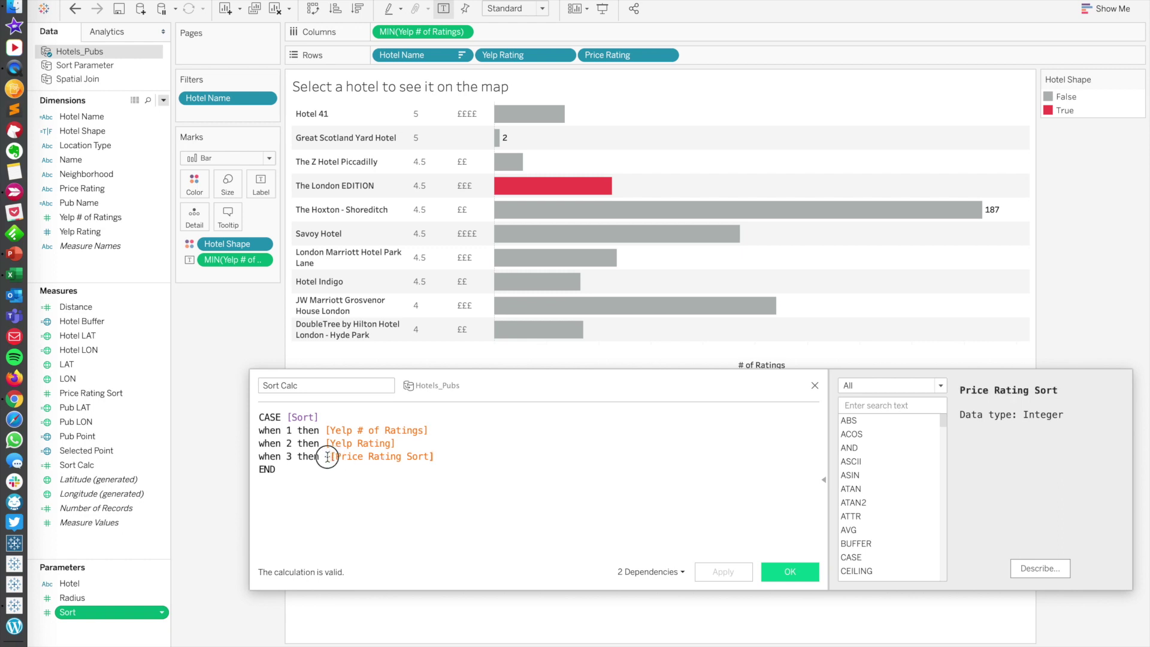
{"action": "type", "text": "-"}
{"action": "left_click", "coordinate": [814, 385]}
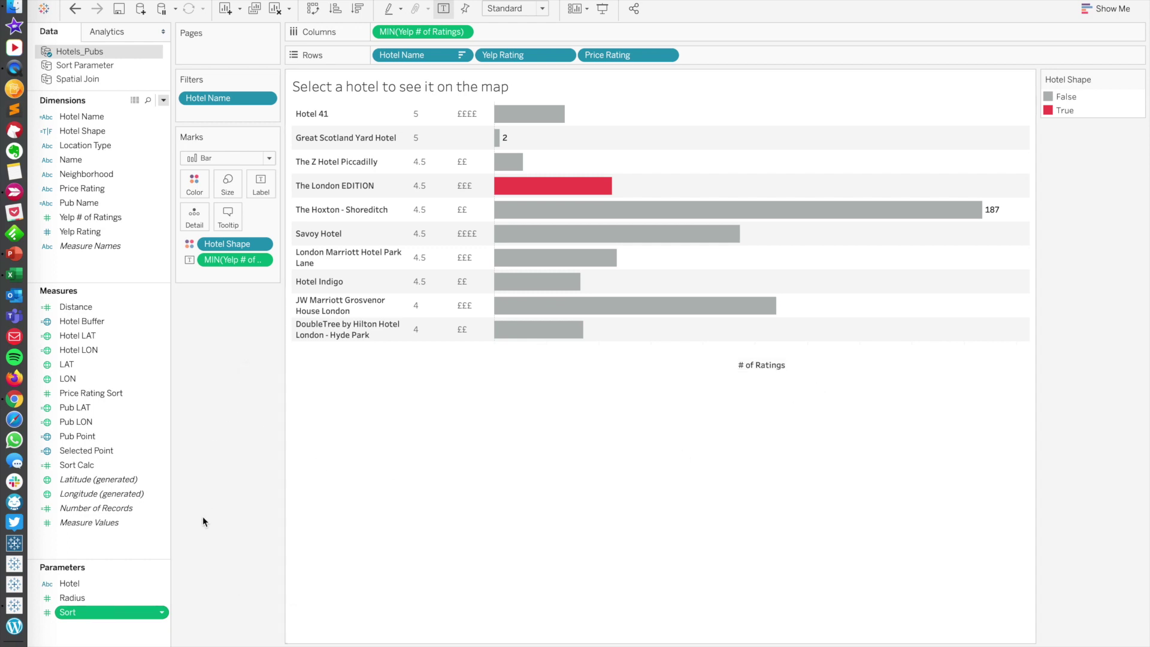
Sort hotel names descending by Sort Calc, then open the Sort worksheet from the dashboard
{"action": "left_click", "coordinate": [462, 55]}
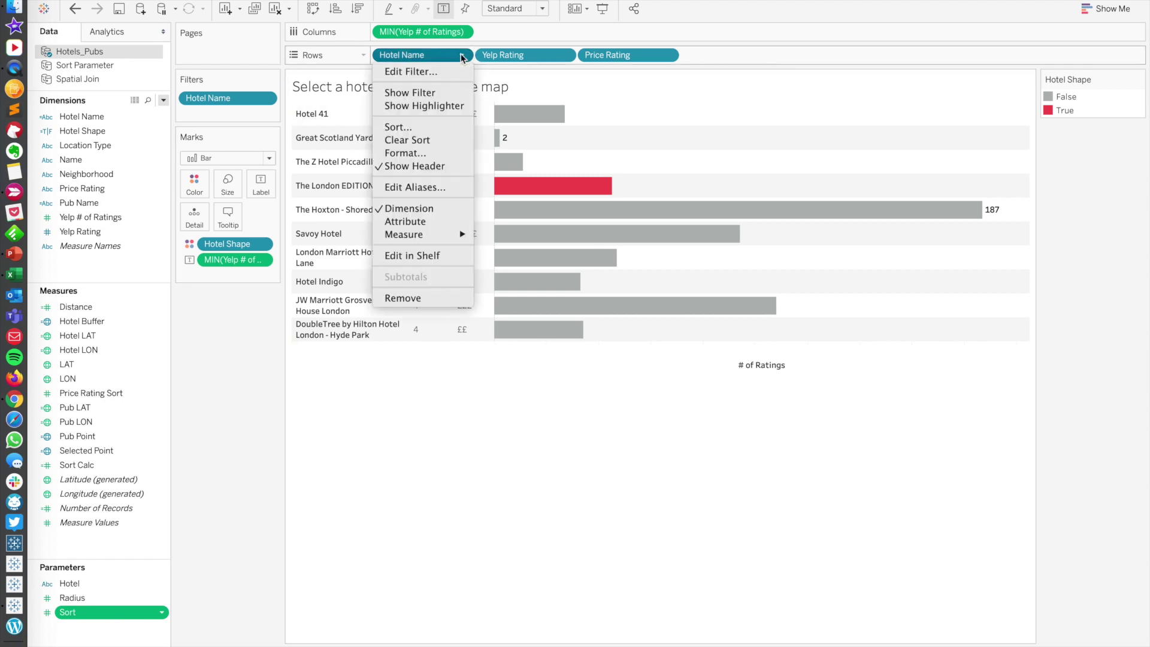
{"action": "left_click", "coordinate": [421, 128]}
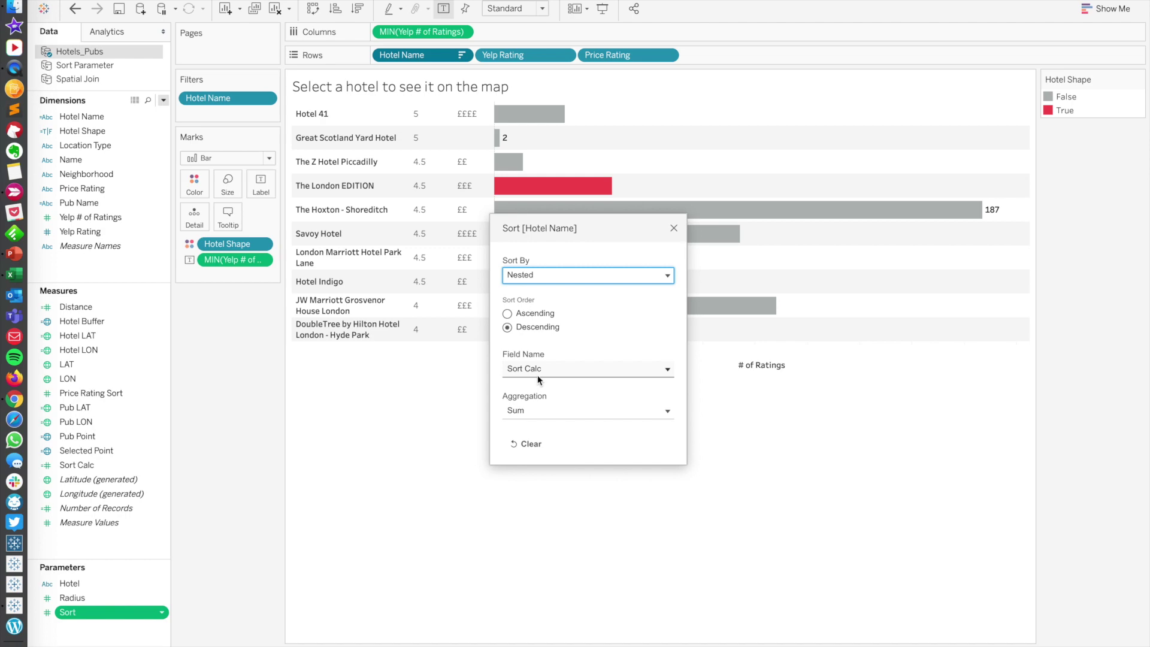
{"action": "left_click", "coordinate": [429, 632]}
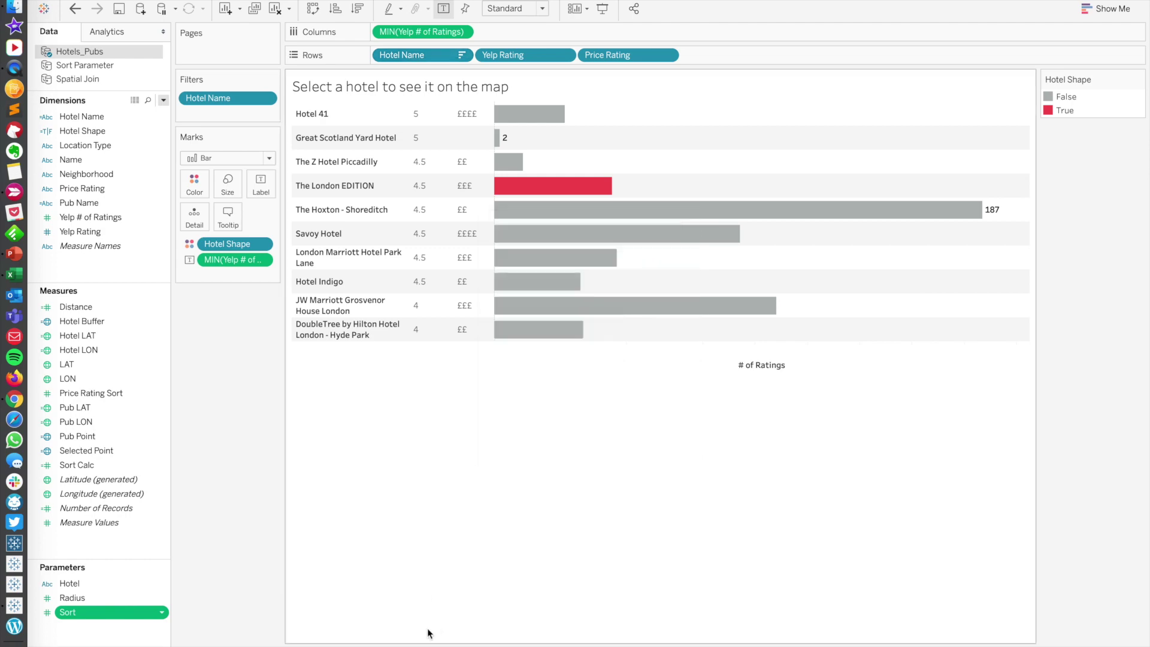
{"action": "key", "text": "ctrl+Tab"}
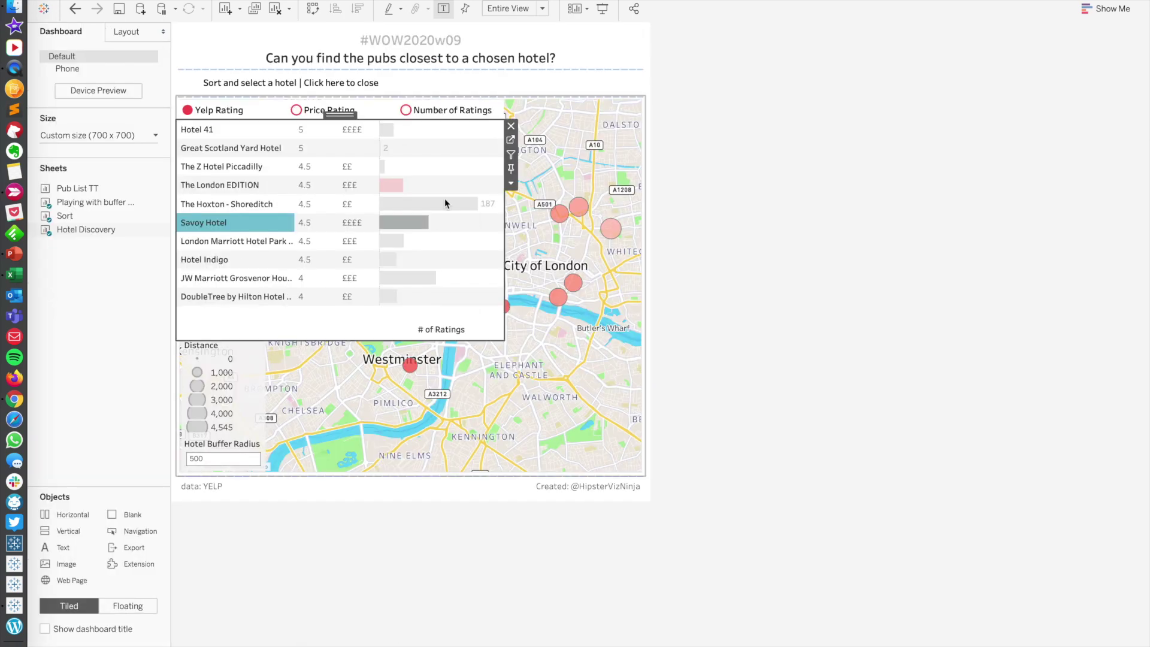
{"action": "double_click", "coordinate": [498, 108]}
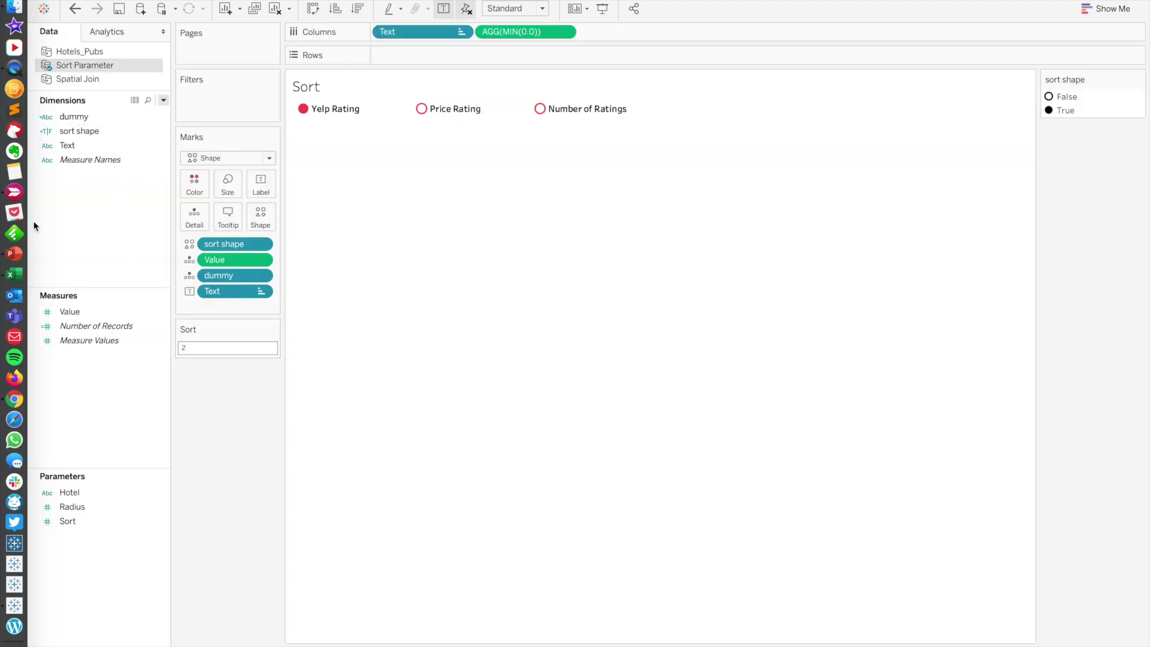
Launch Excel and create a new blank workbook
{"action": "right_click", "coordinate": [22, 286]}
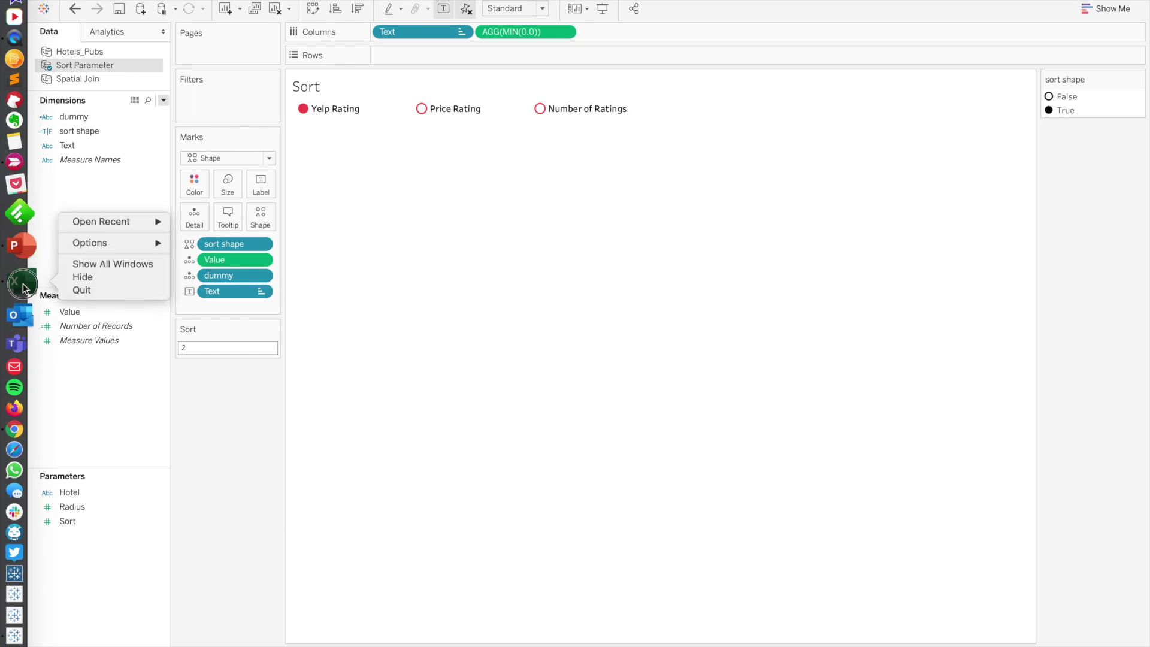
{"action": "left_click", "coordinate": [22, 286]}
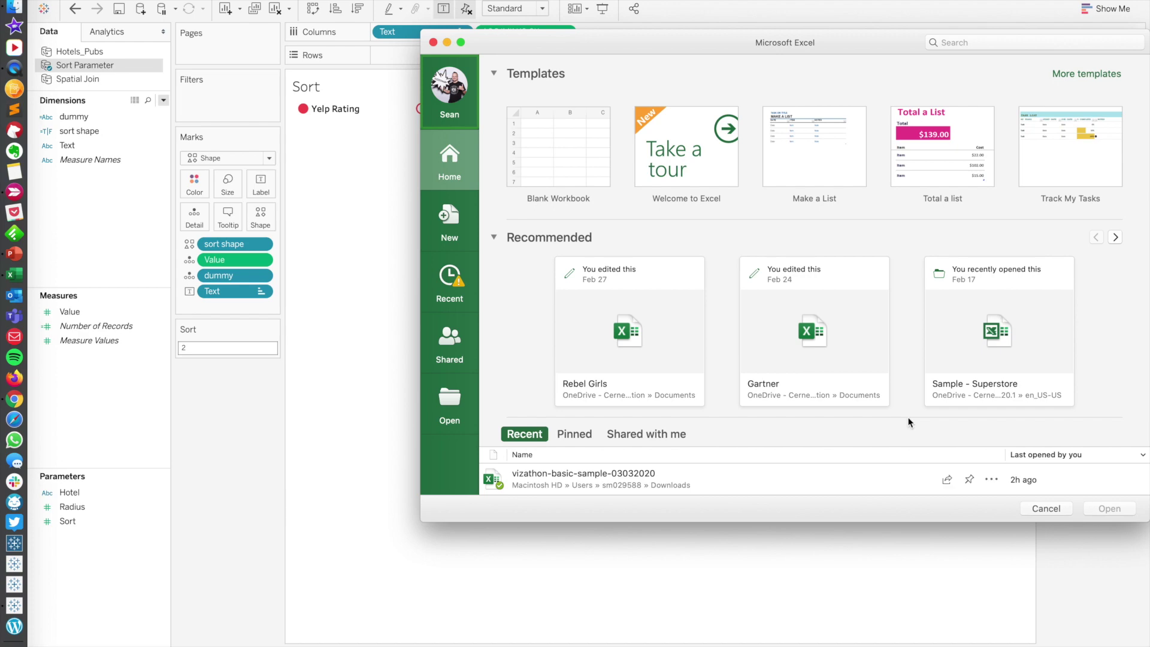
{"action": "left_click", "coordinate": [576, 162]}
{"action": "double_click", "coordinate": [576, 158]}
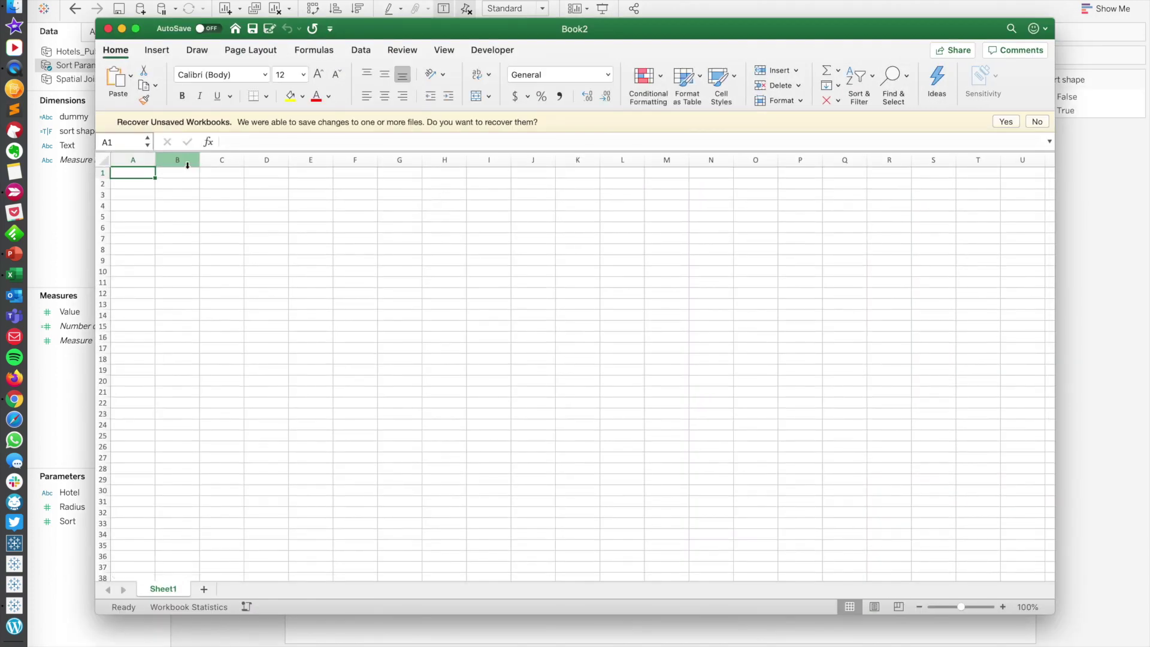
Enter the Value header in A1 with values 1, 2 and 3 below it
{"action": "type", "text": "Value"}
{"action": "key", "text": "Tab"}
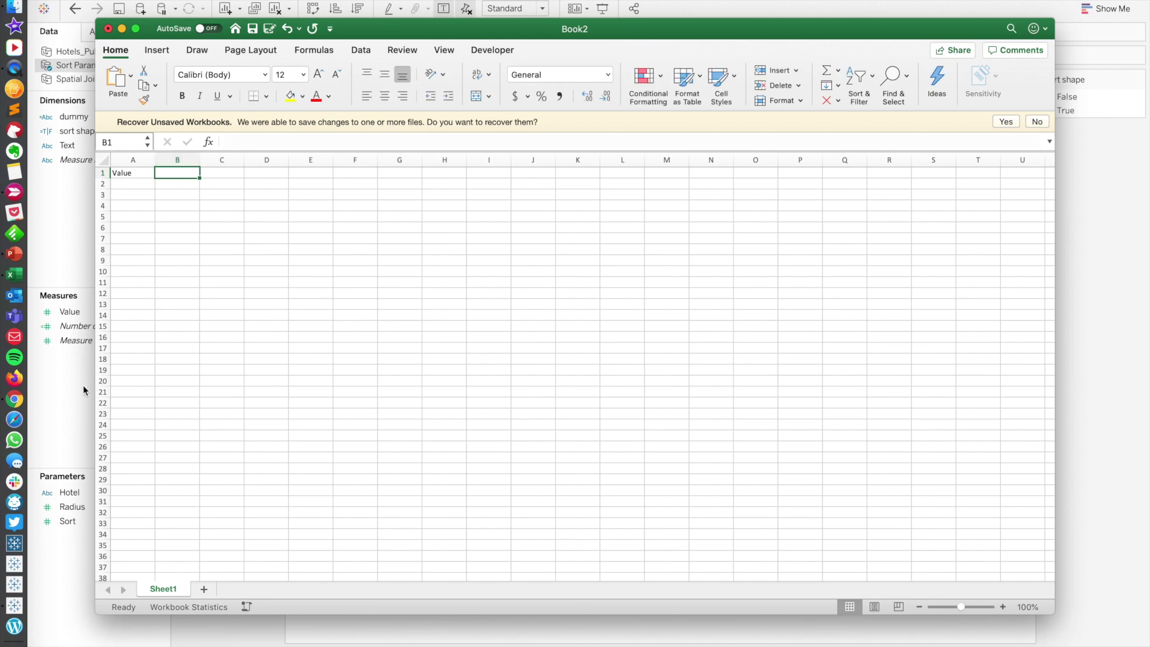
{"action": "left_click", "coordinate": [76, 522]}
{"action": "left_click", "coordinate": [75, 520]}
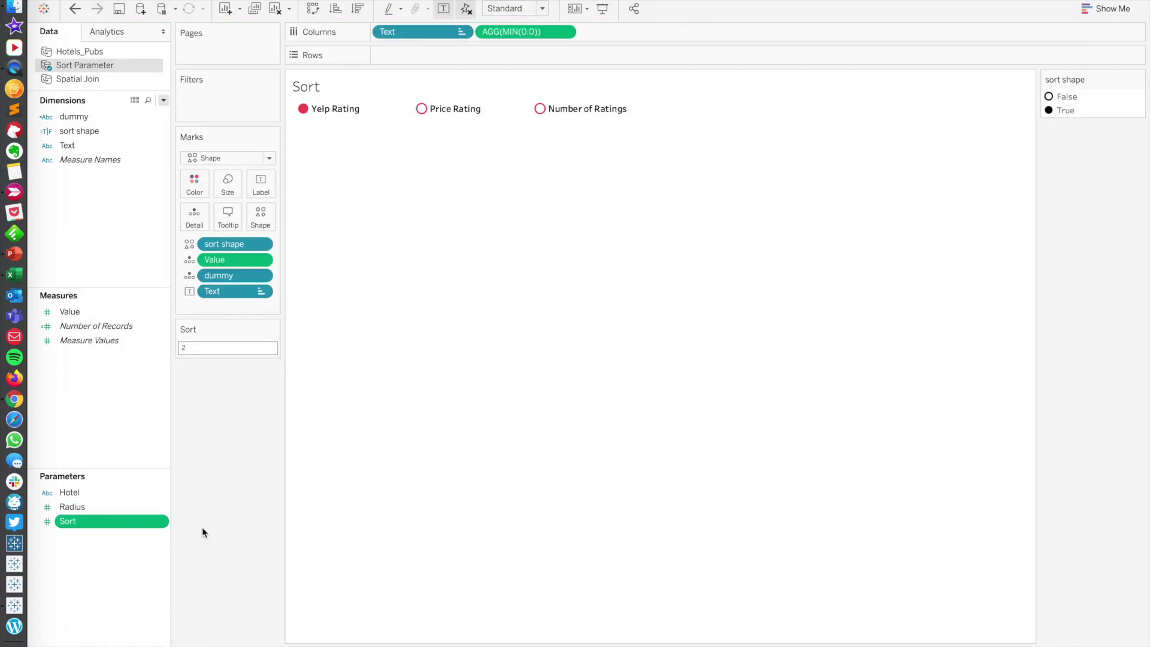
{"action": "key", "text": "super+Tab"}
{"action": "key", "text": "Return"}
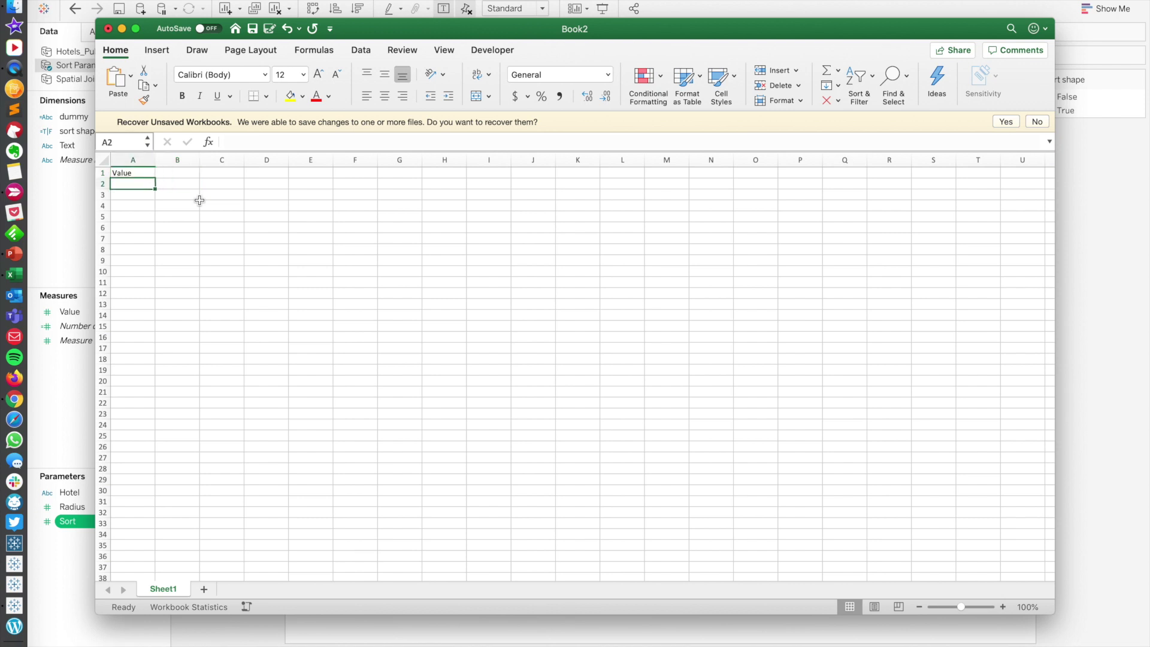
{"action": "type", "text": "1"}
{"action": "key", "text": "Return"}
{"action": "type", "text": "2"}
{"action": "key", "text": "Return"}
{"action": "type", "text": "3"}
{"action": "key", "text": "Return"}
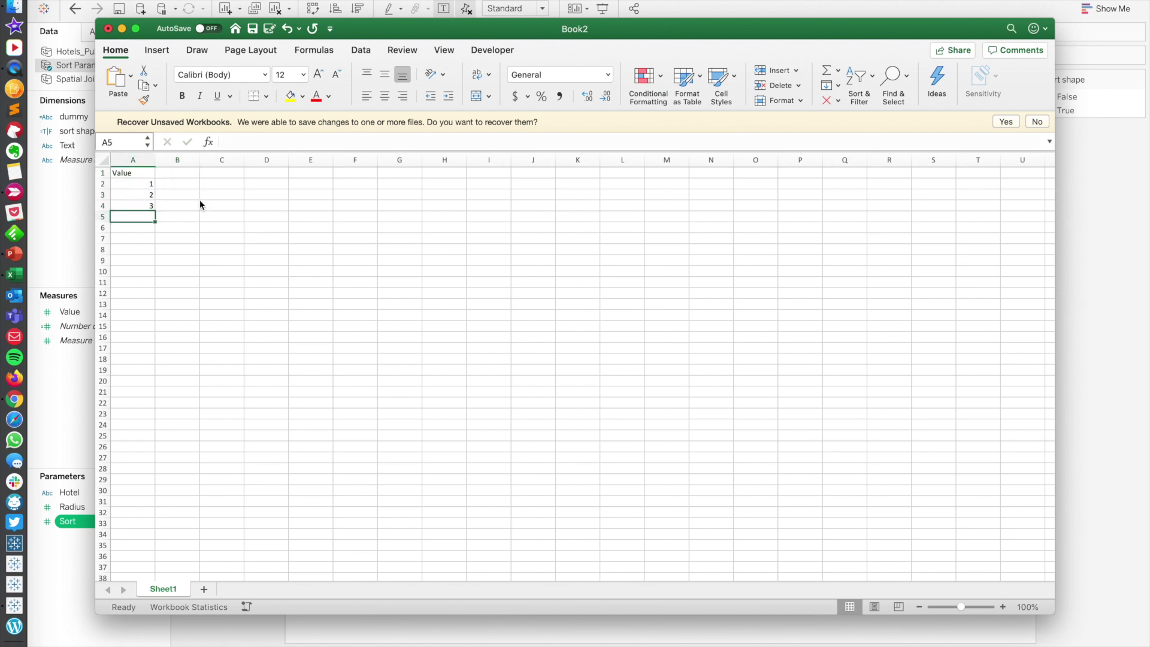
Fill column B with header Text and rows Number of Ratings, Yelp Rating, Price
{"action": "left_click", "coordinate": [183, 172]}
{"action": "type", "text": "Texty"}
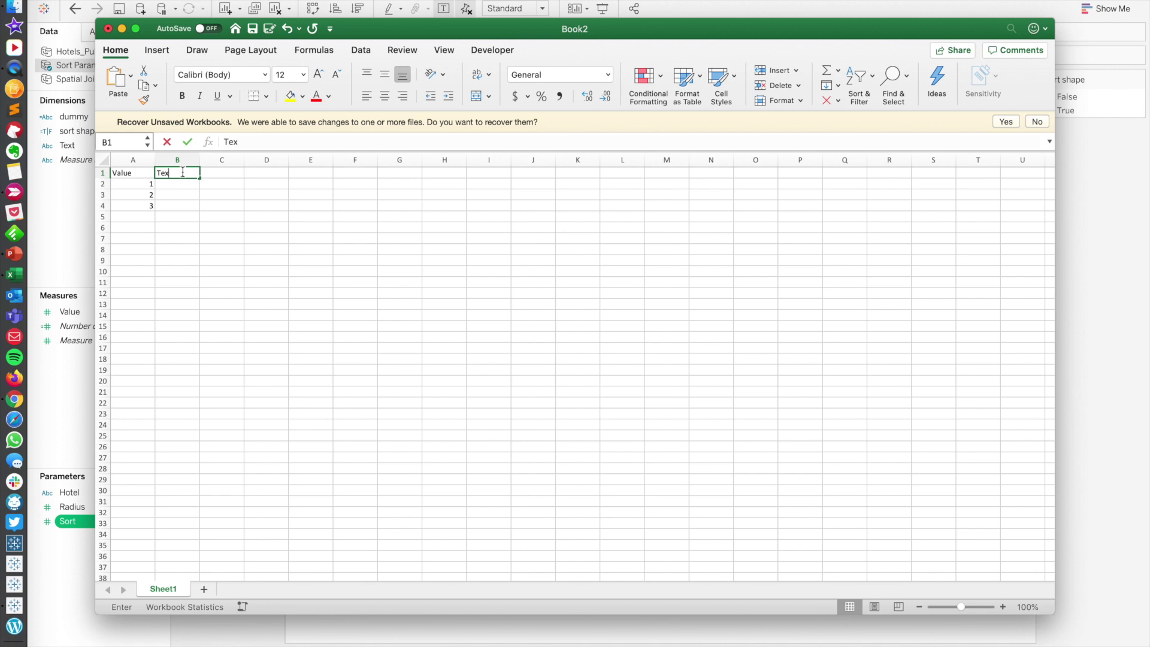
{"action": "key", "text": "Return"}
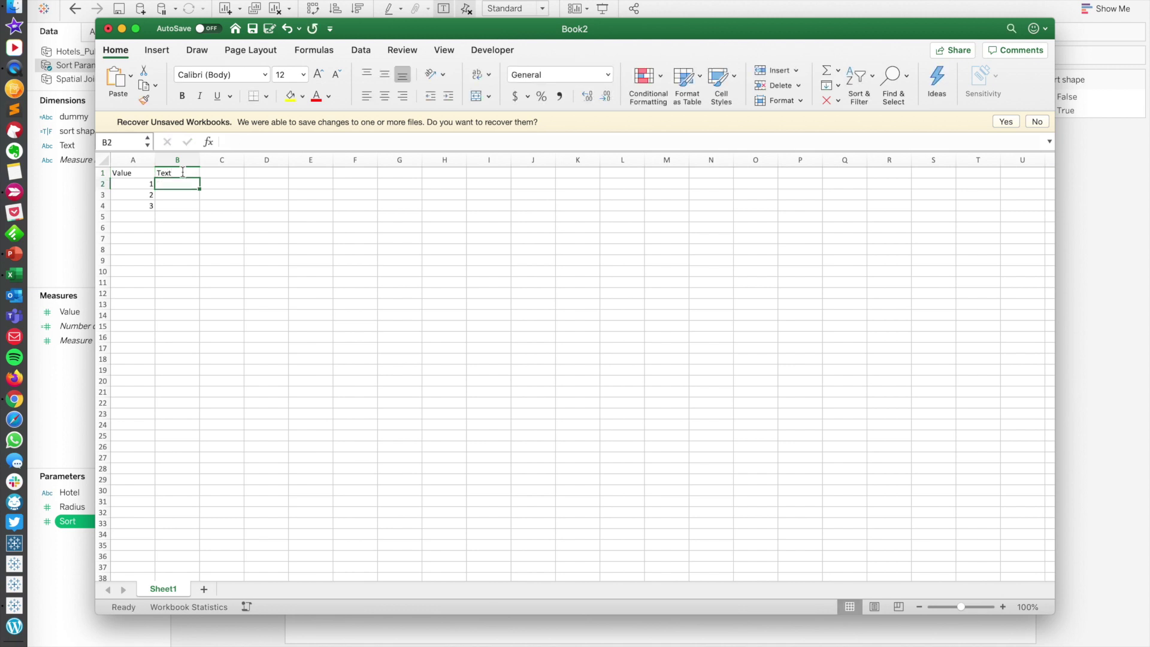
{"action": "type", "text": "Number of"}
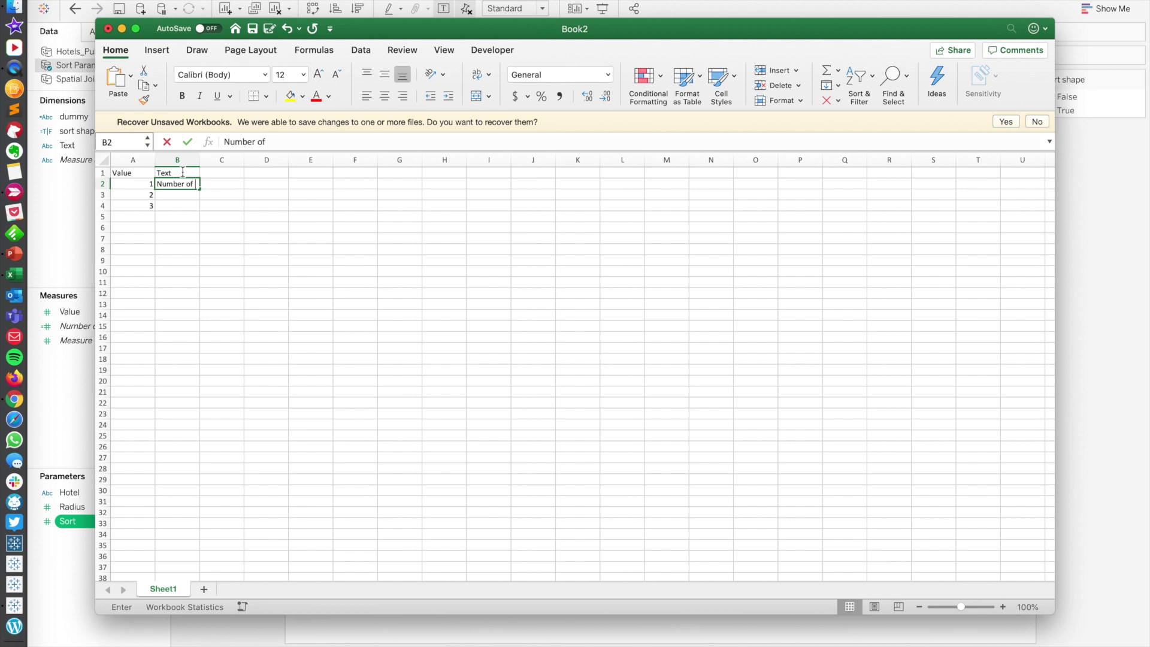
{"action": "type", "text": " Ratings"}
{"action": "left_click", "coordinate": [179, 194]}
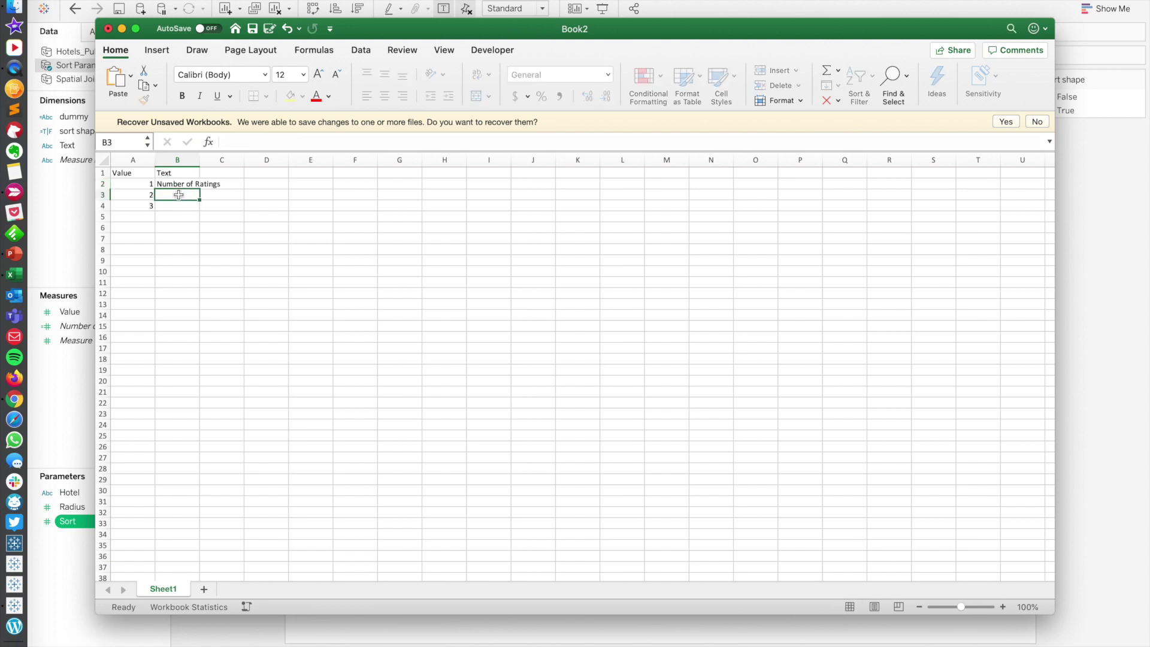
{"action": "type", "text": "Yelp Rati"}
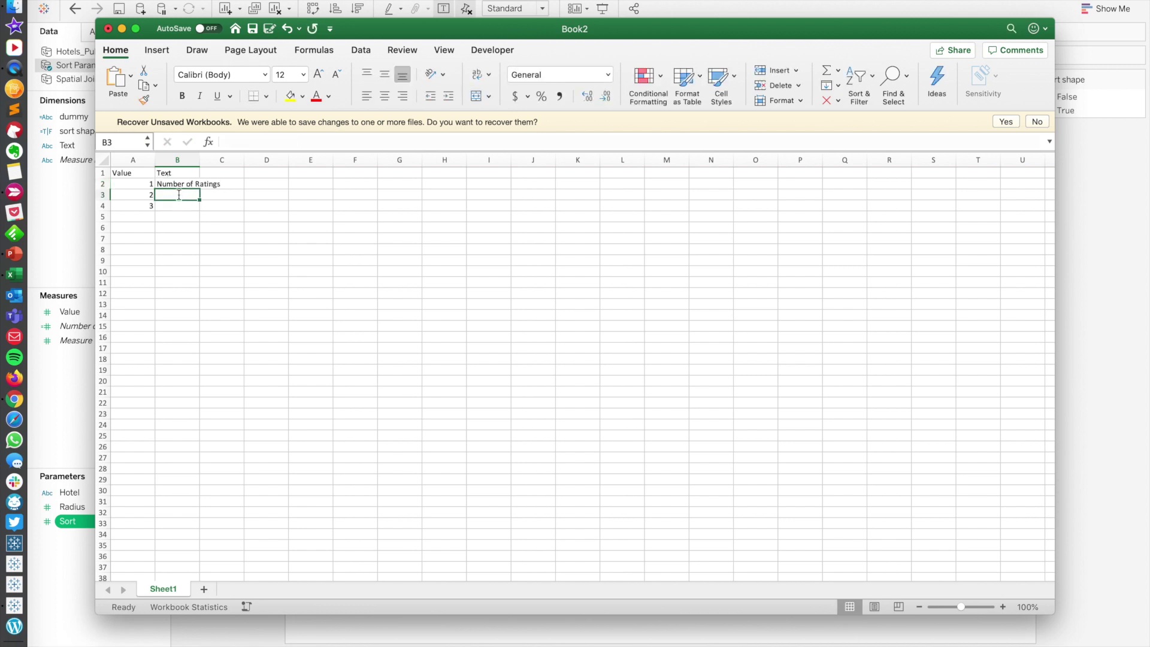
{"action": "type", "text": "ng"}
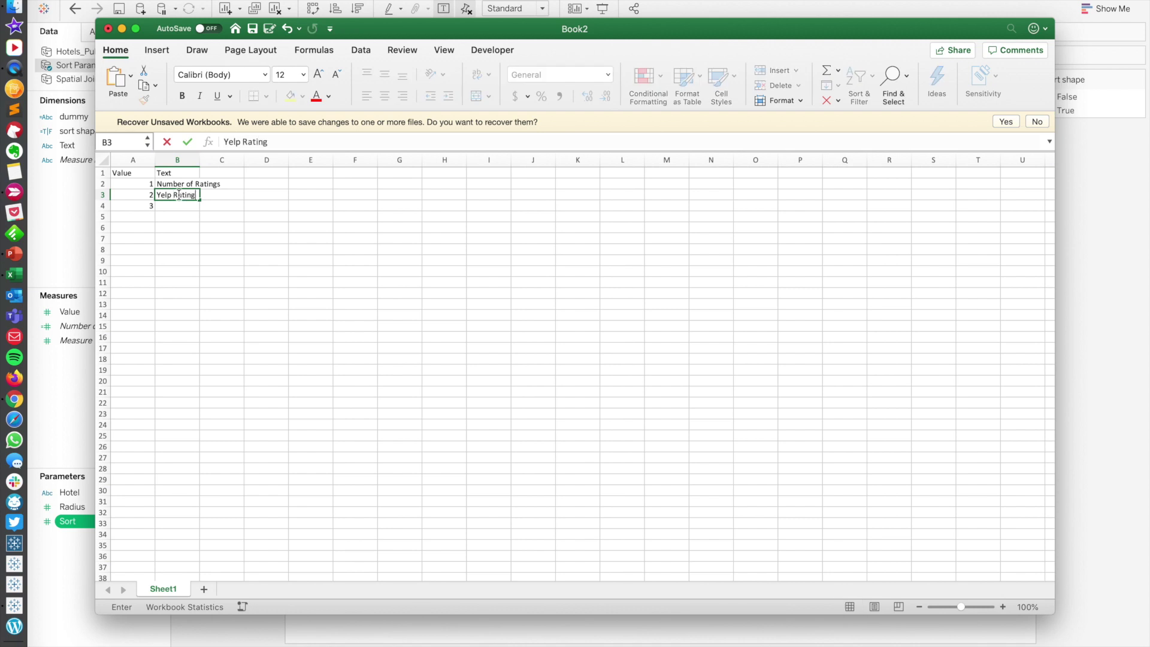
{"action": "left_click", "coordinate": [177, 207]}
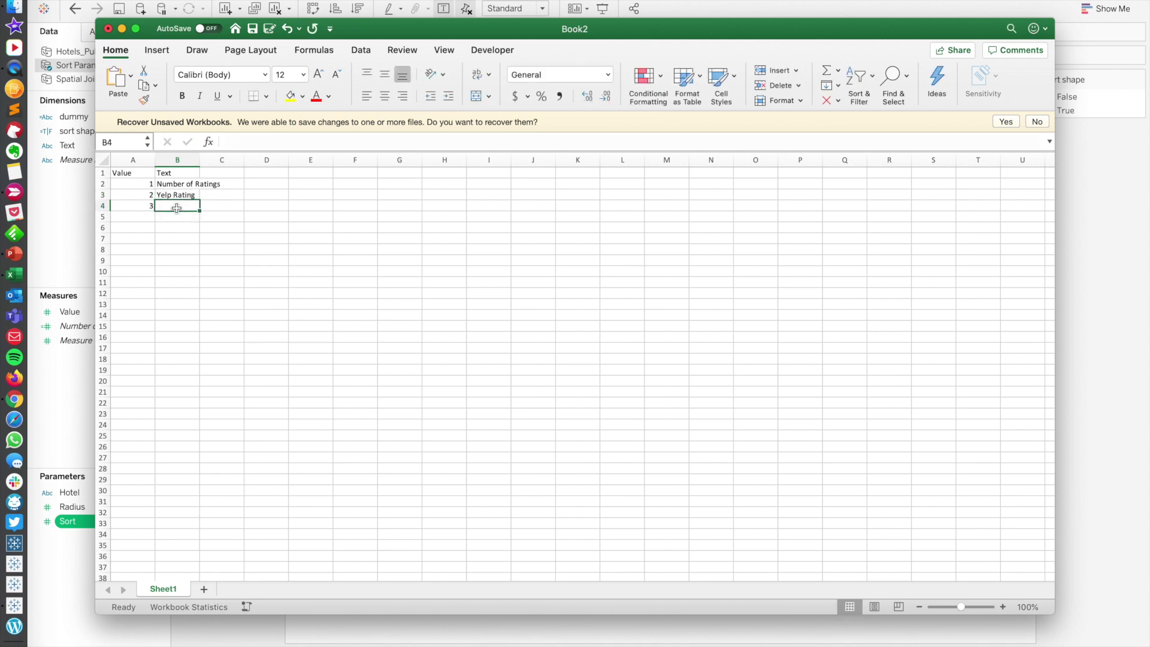
{"action": "type", "text": "P"}
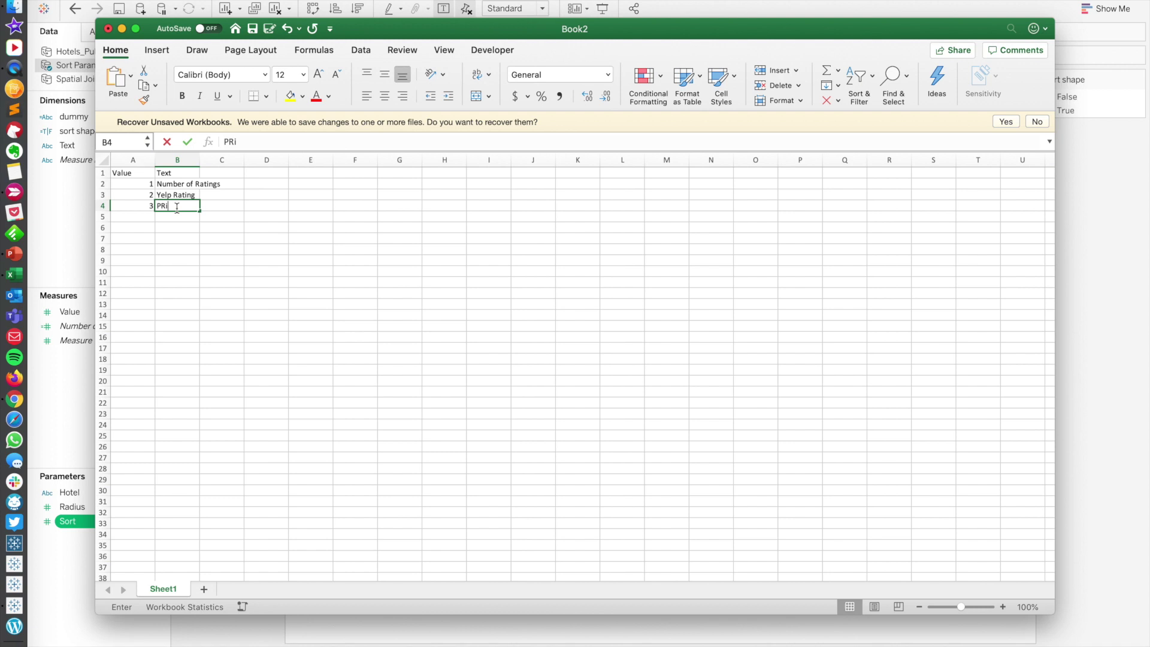
{"action": "type", "text": "rice"}
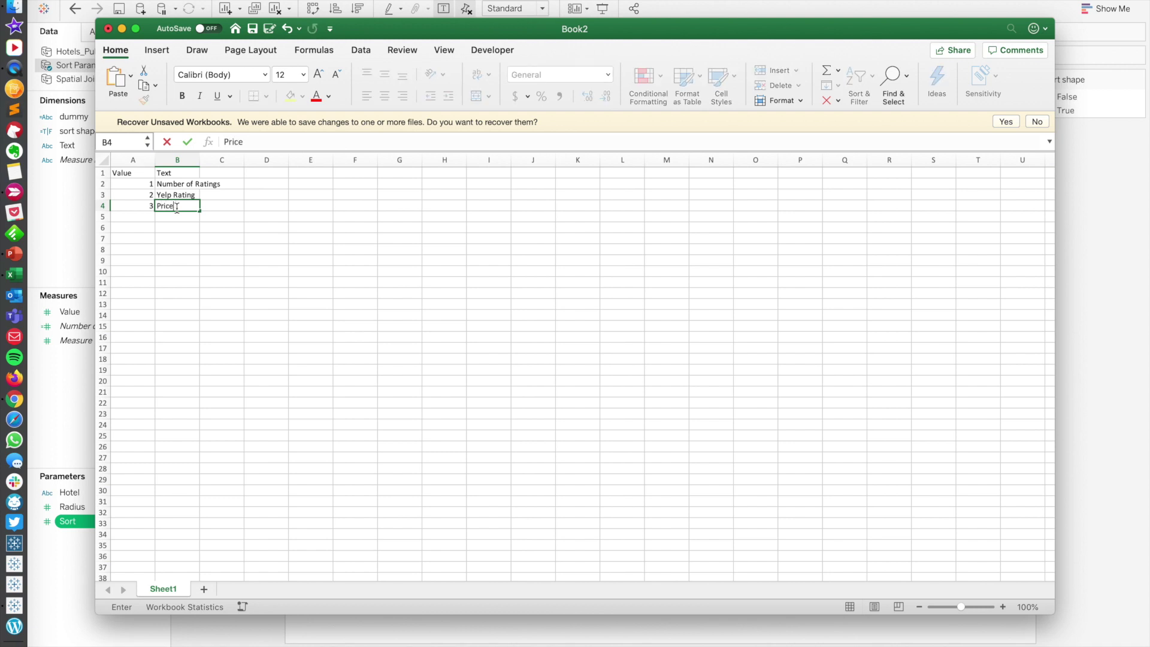
{"action": "key", "text": "Return"}
Select the finished table A1:B4 and return to Tableau
{"action": "left_click", "coordinate": [165, 261]}
{"action": "left_click_drag", "start_coordinate": [133, 172], "coordinate": [176, 206]}
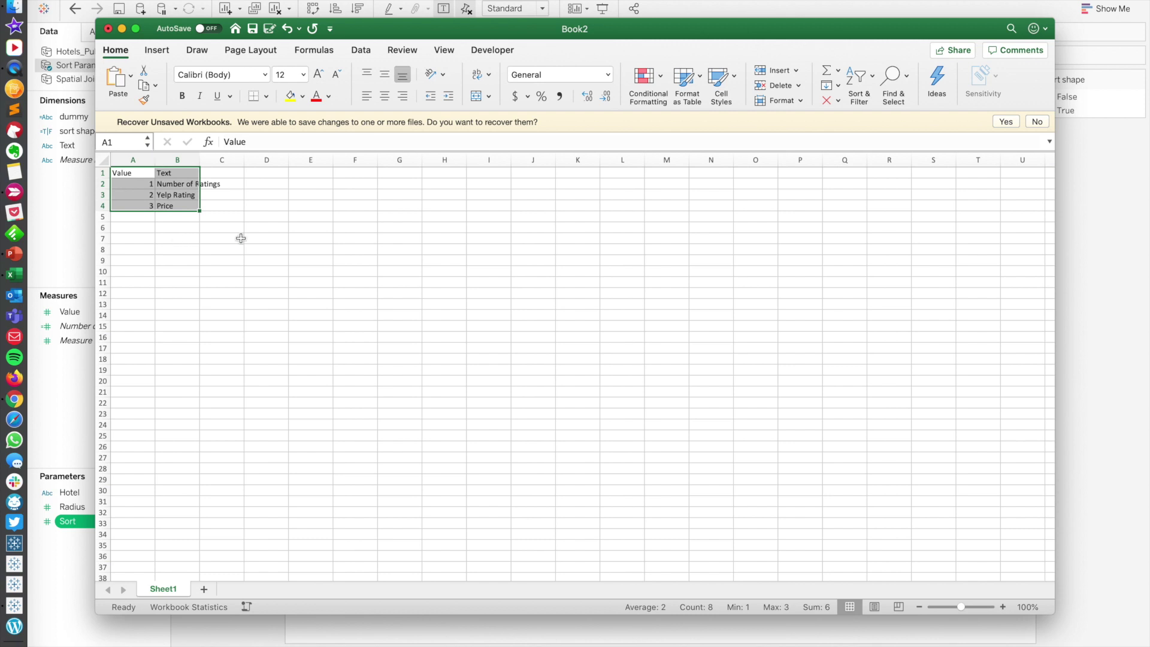
{"action": "left_click", "coordinate": [73, 224]}
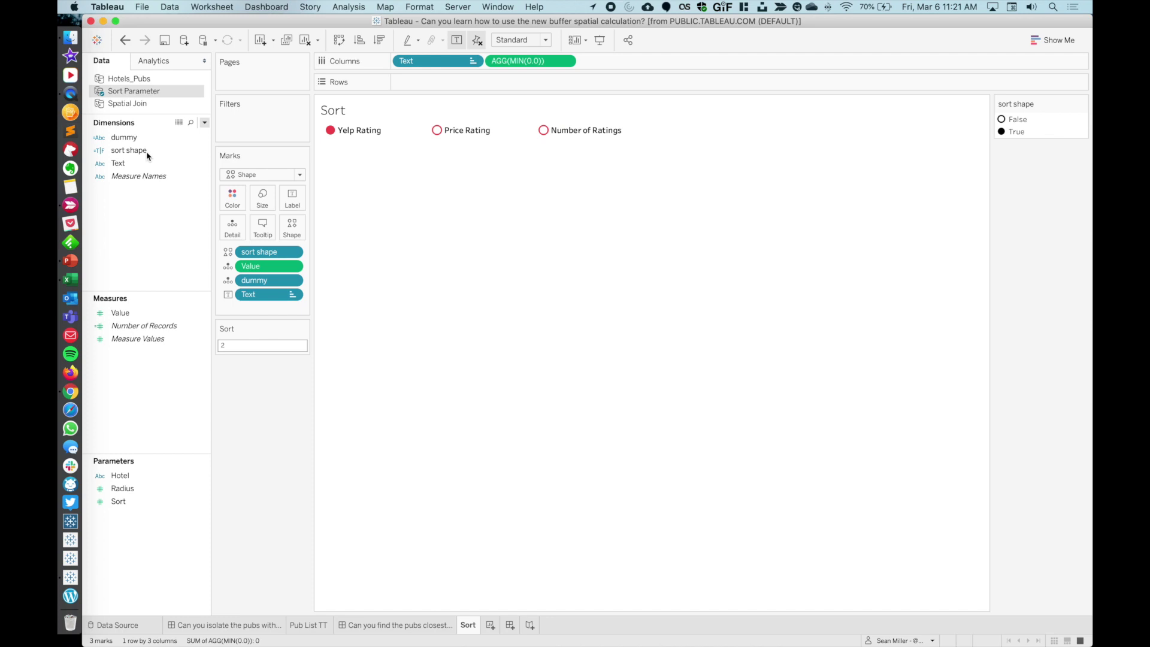
Confirm the sort shape calculation still reads [Sort]=[Value], closing it unchanged, and return to the dashboard
{"action": "left_click", "coordinate": [145, 164]}
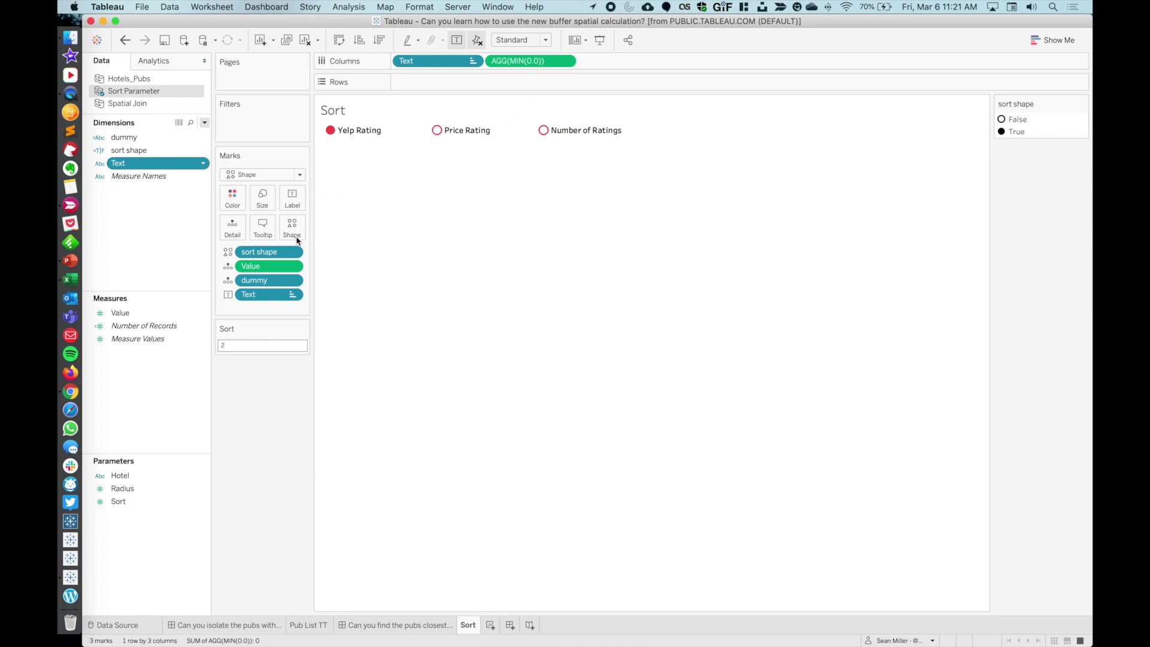
{"action": "left_click", "coordinate": [149, 227]}
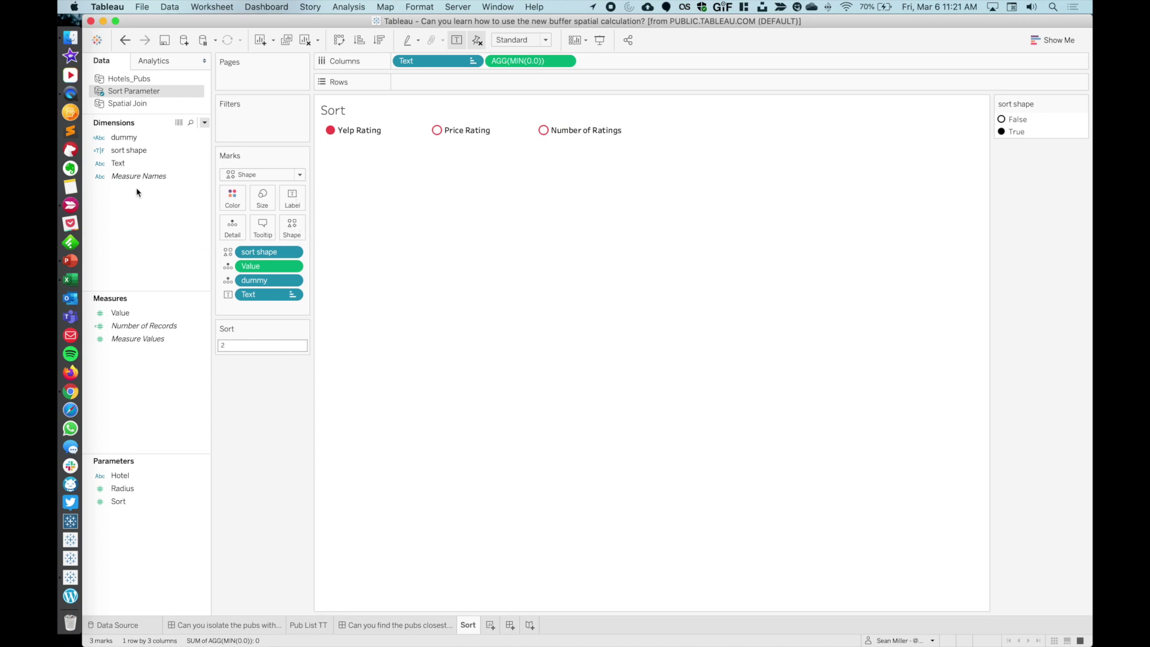
{"action": "right_click", "coordinate": [127, 155]}
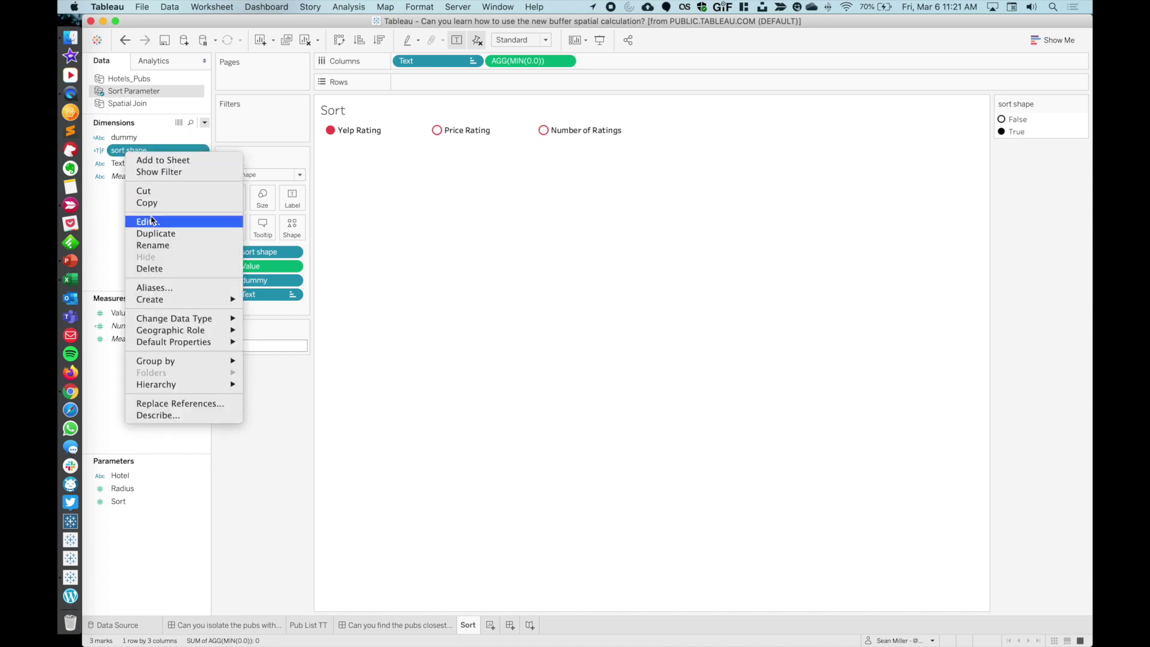
{"action": "left_click", "coordinate": [150, 217]}
{"action": "left_click", "coordinate": [309, 407]}
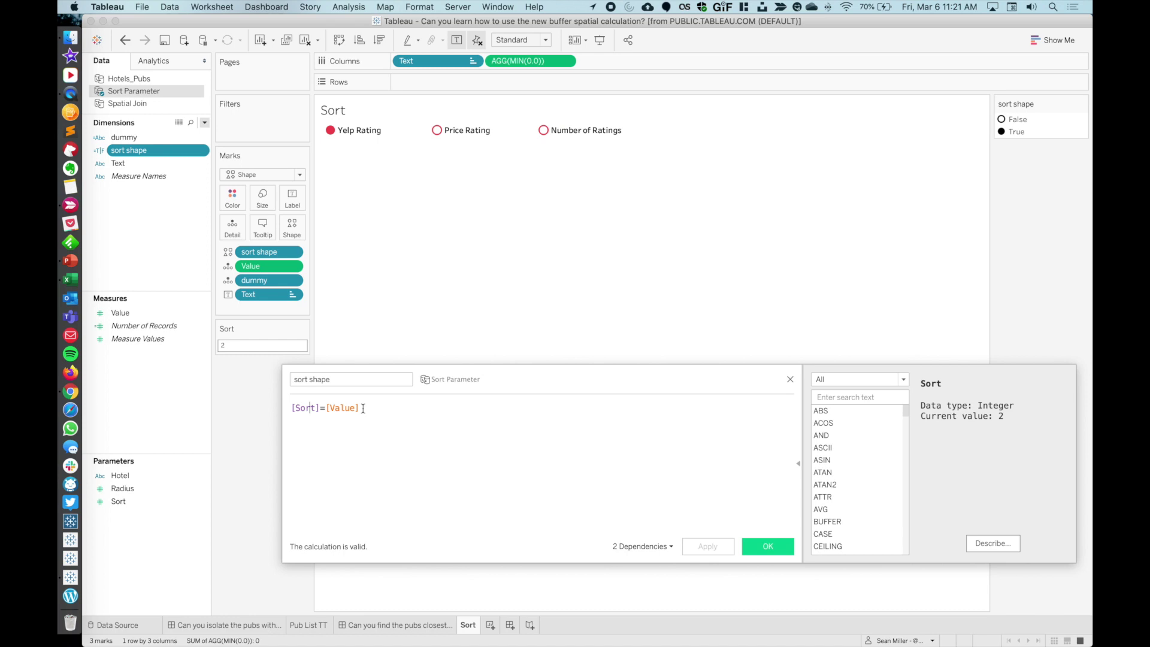
{"action": "left_click", "coordinate": [790, 380]}
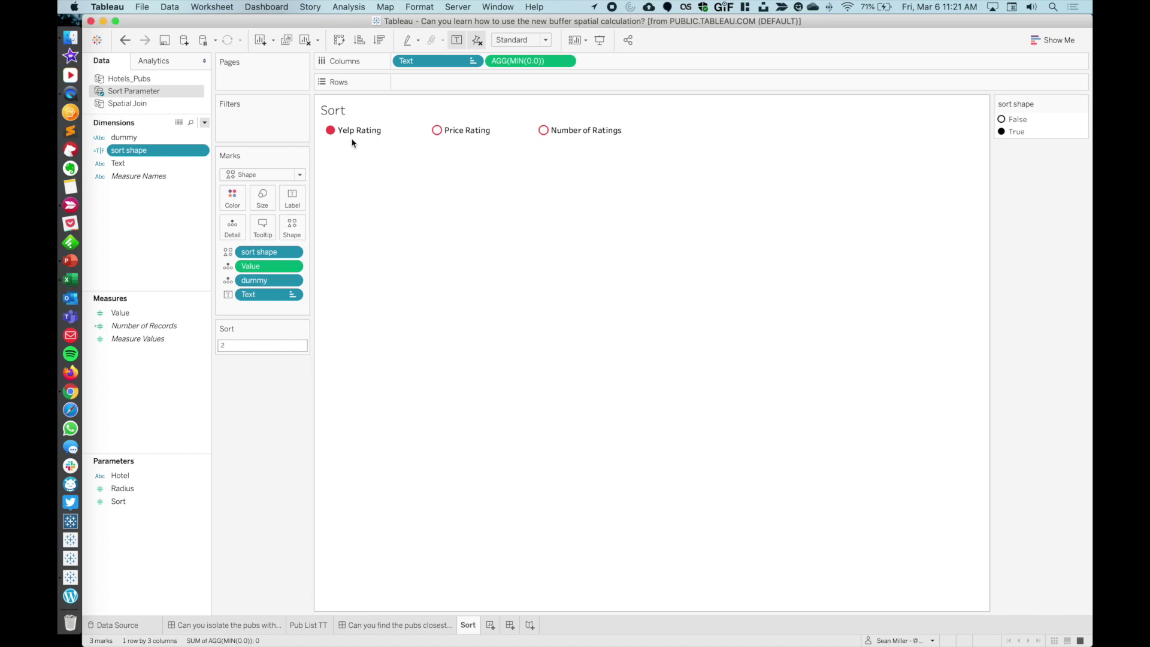
{"action": "mouse_move", "coordinate": [340, 138]}
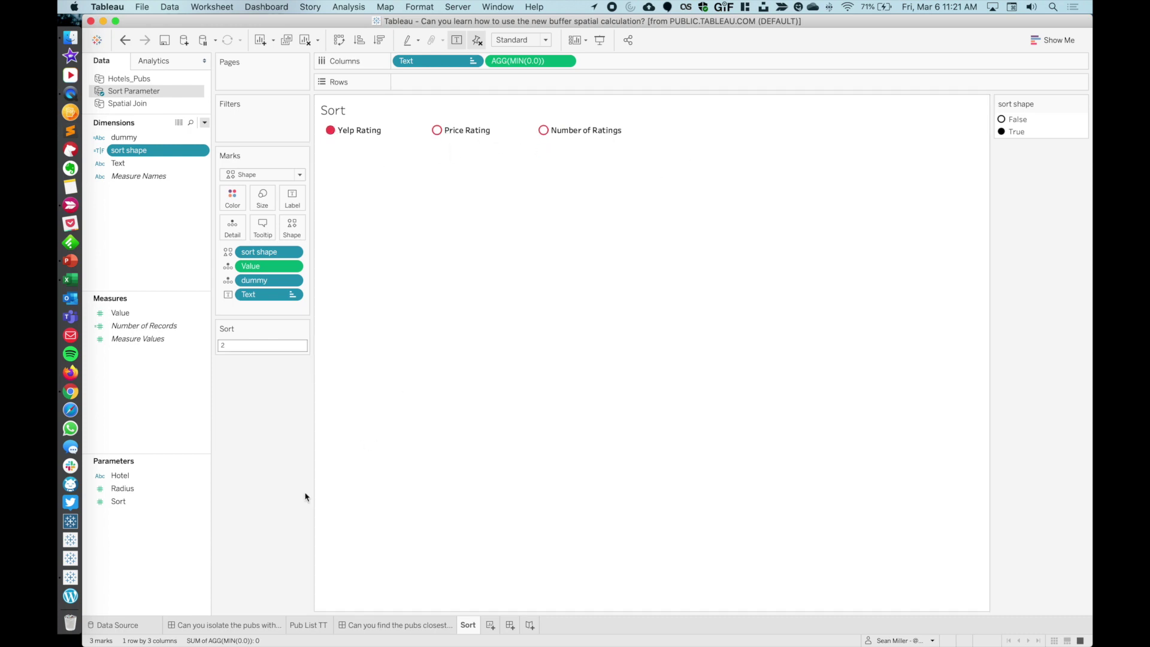
{"action": "left_click", "coordinate": [383, 625]}
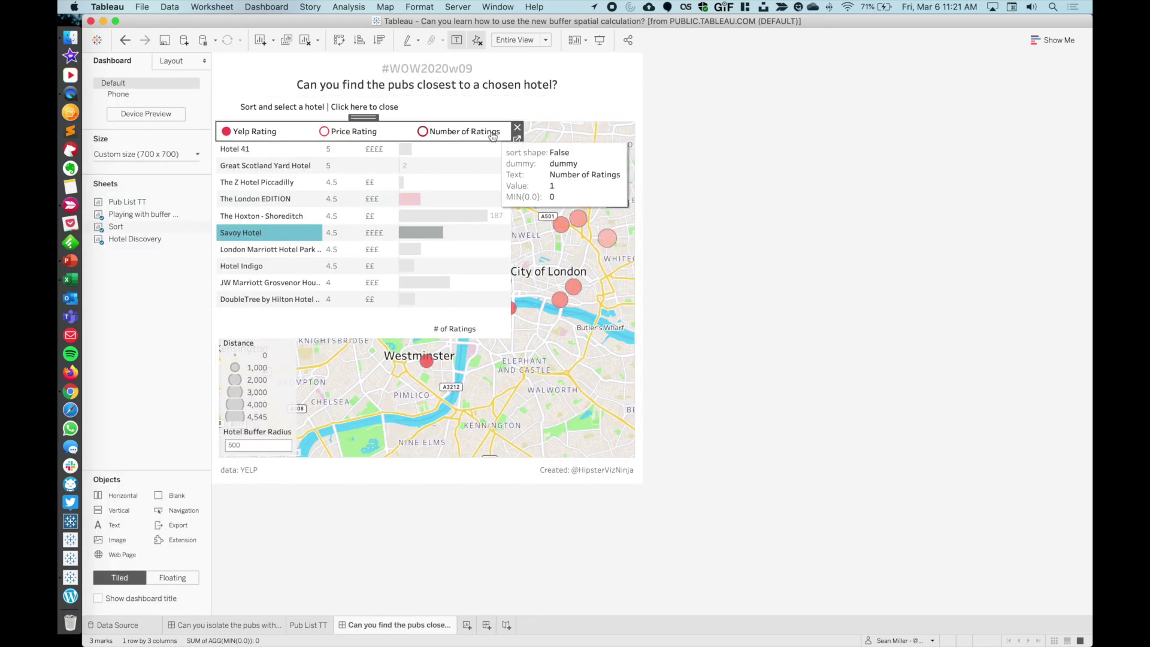
Open the dashboard's actions list and review the Parameter2 sort action without changing it
{"action": "left_click", "coordinate": [279, 7]}
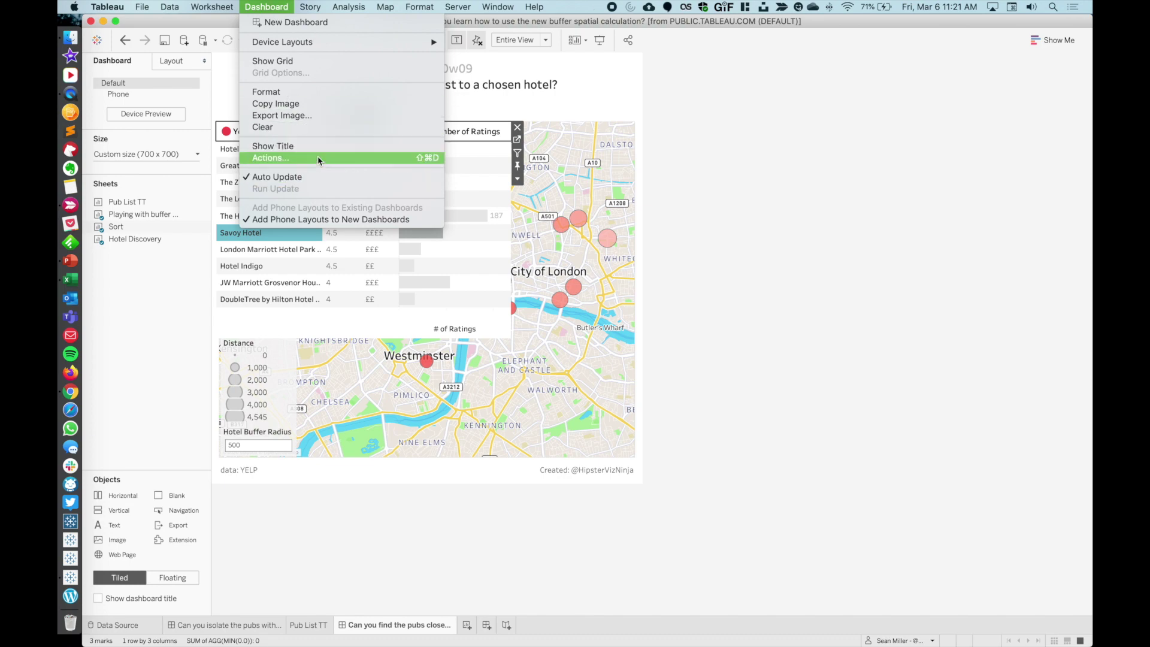
{"action": "left_click", "coordinate": [318, 158]}
{"action": "left_click", "coordinate": [418, 266]}
{"action": "double_click", "coordinate": [418, 266]}
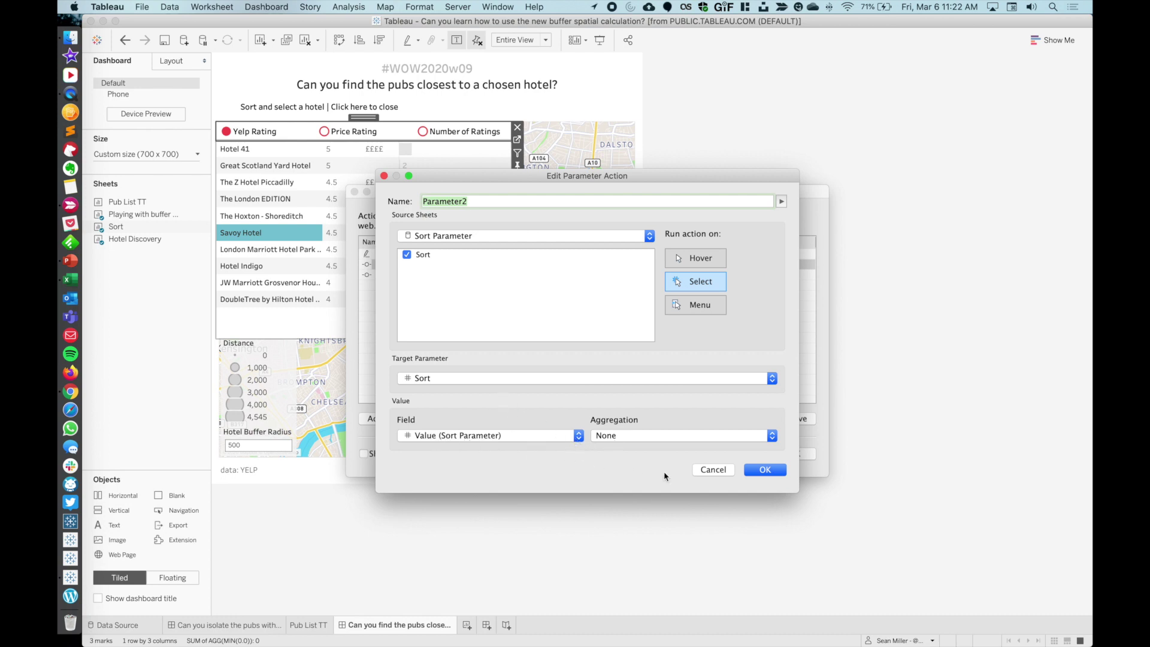
{"action": "left_click", "coordinate": [765, 470]}
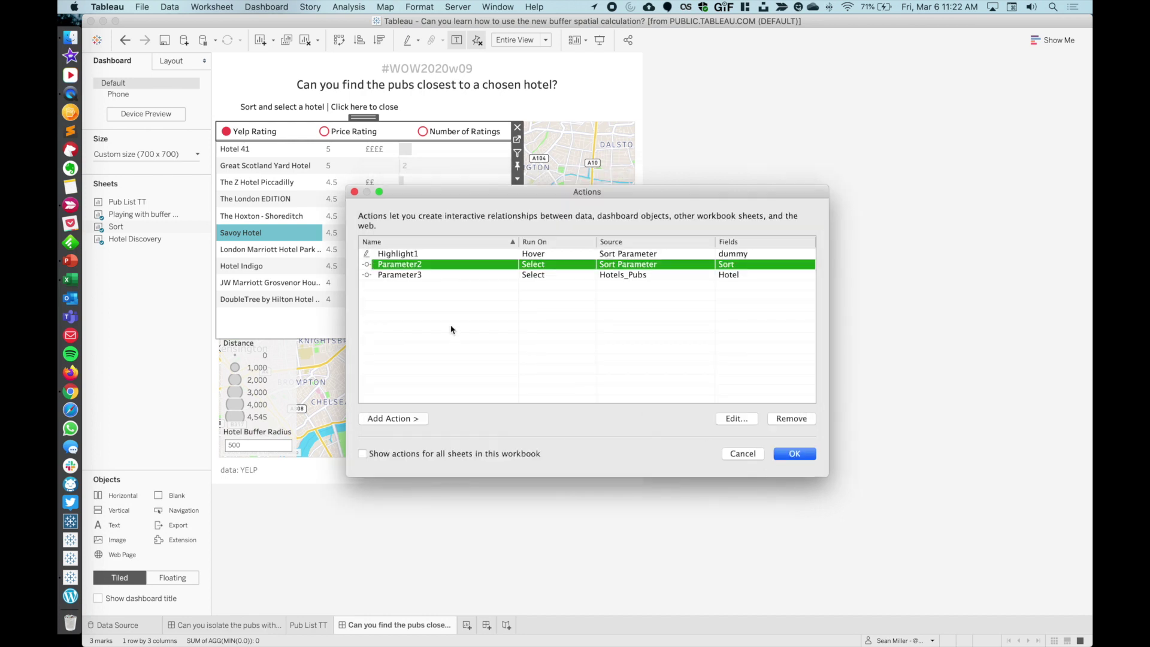
Review the Parameter3 hotel action unchanged and close the actions list
{"action": "double_click", "coordinate": [400, 275]}
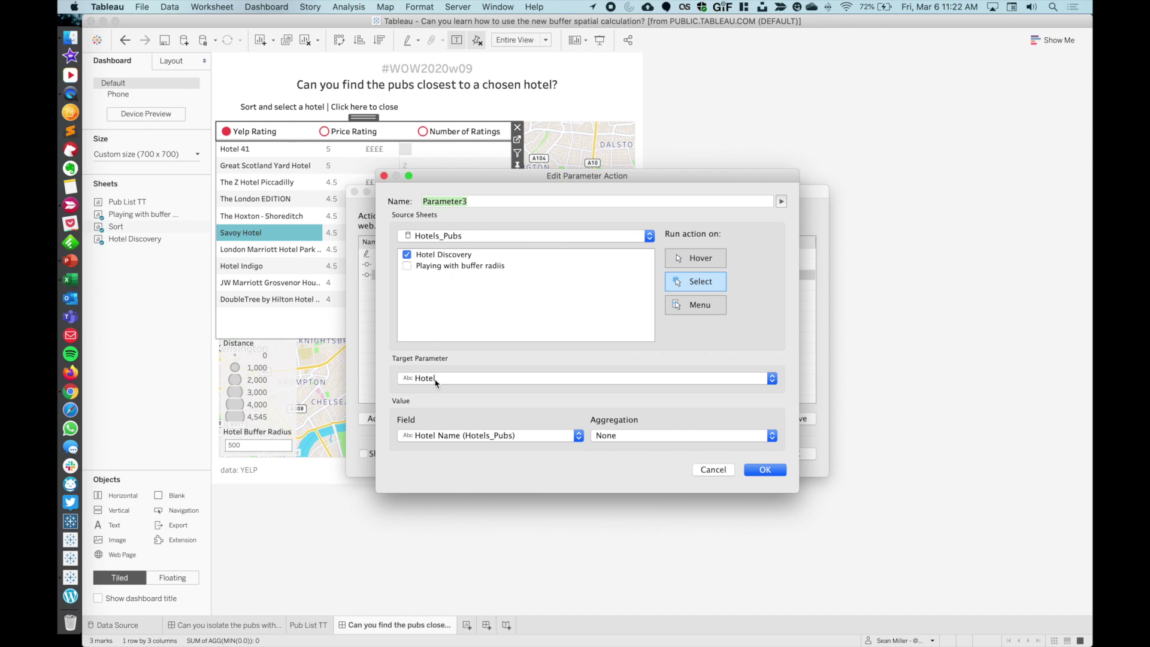
{"action": "left_click", "coordinate": [711, 470]}
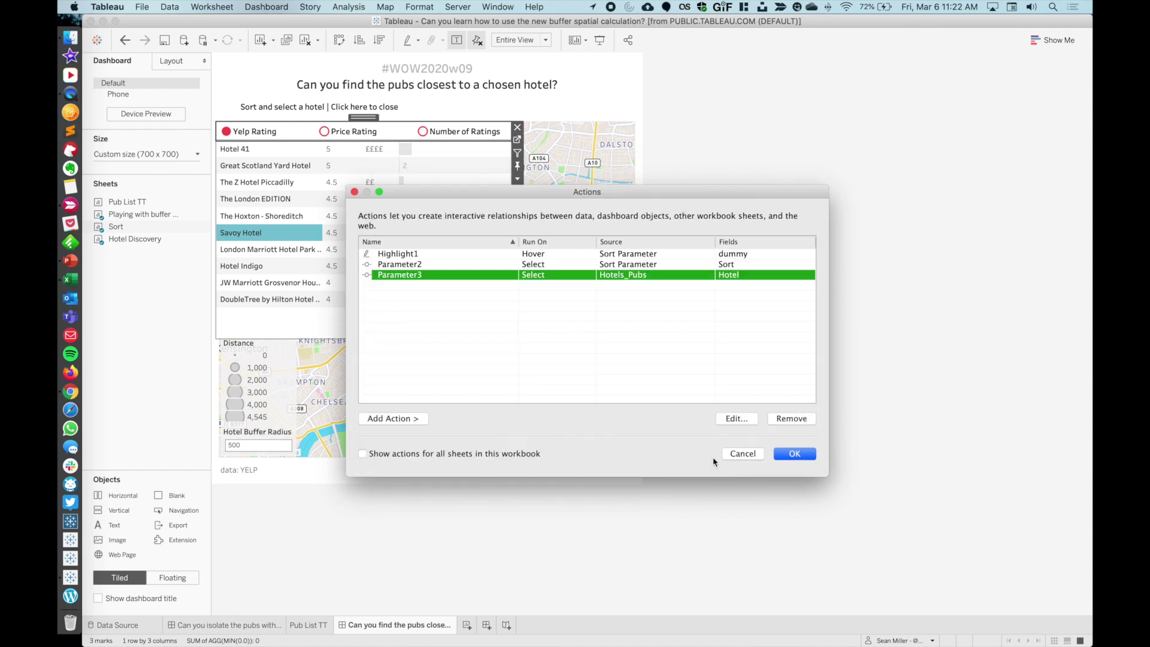
{"action": "left_click", "coordinate": [733, 454]}
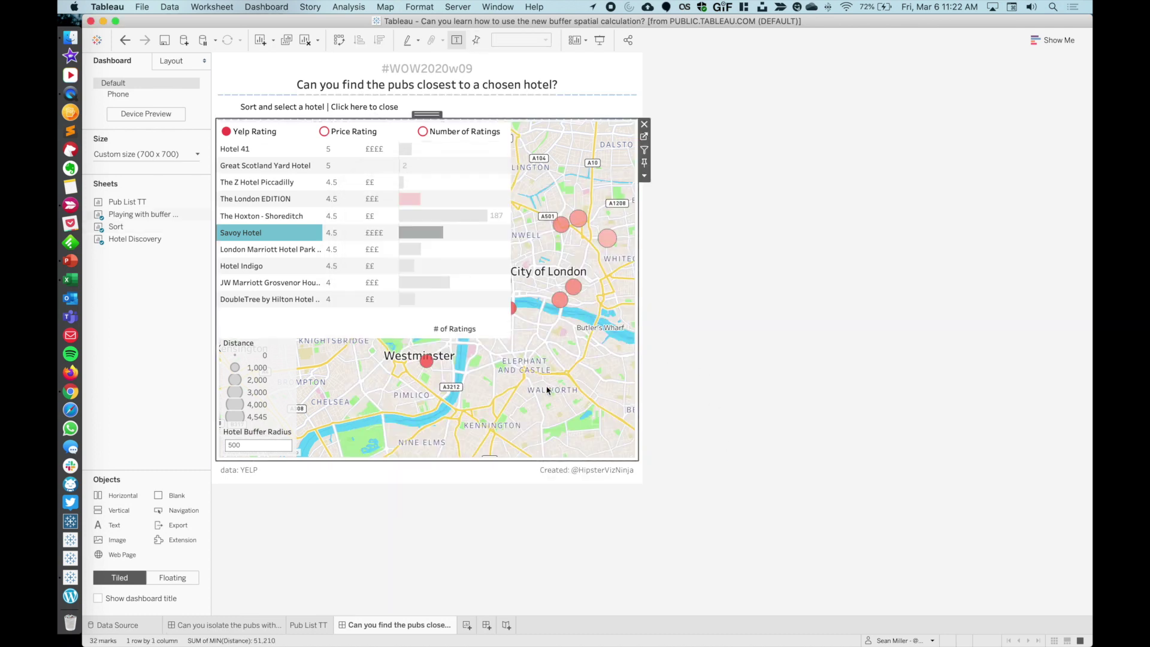
Deselect Savoy Hotel, collapse the hotel list, and select the map sheet on the dashboard
{"action": "left_click", "coordinate": [609, 141]}
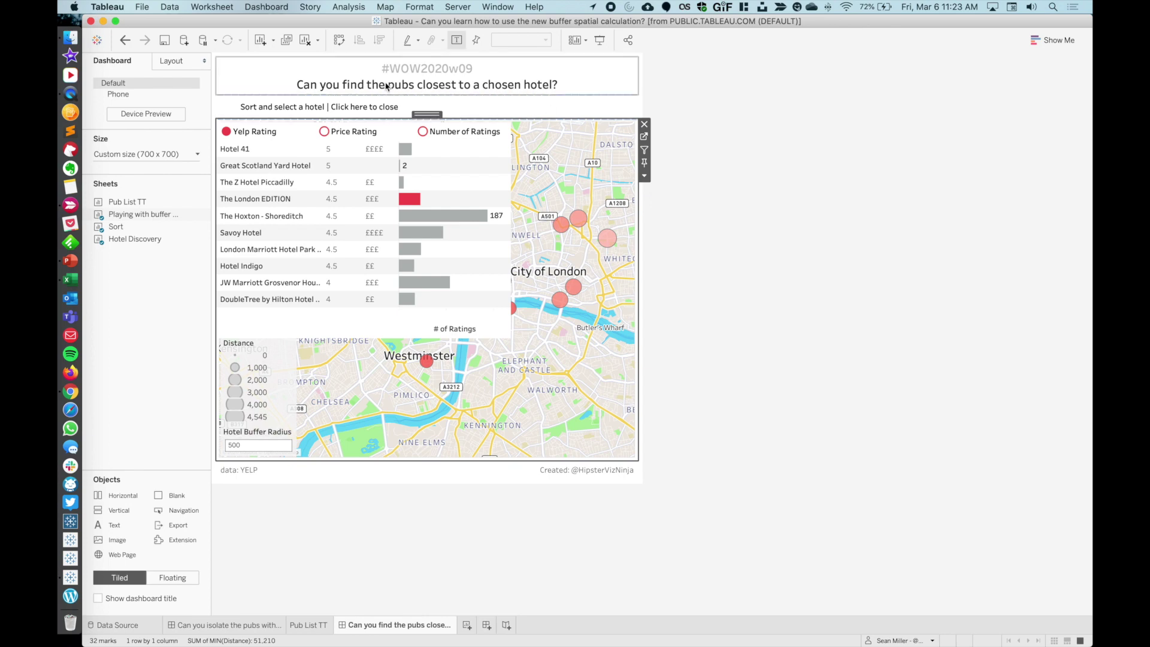
{"action": "left_click", "coordinate": [367, 108]}
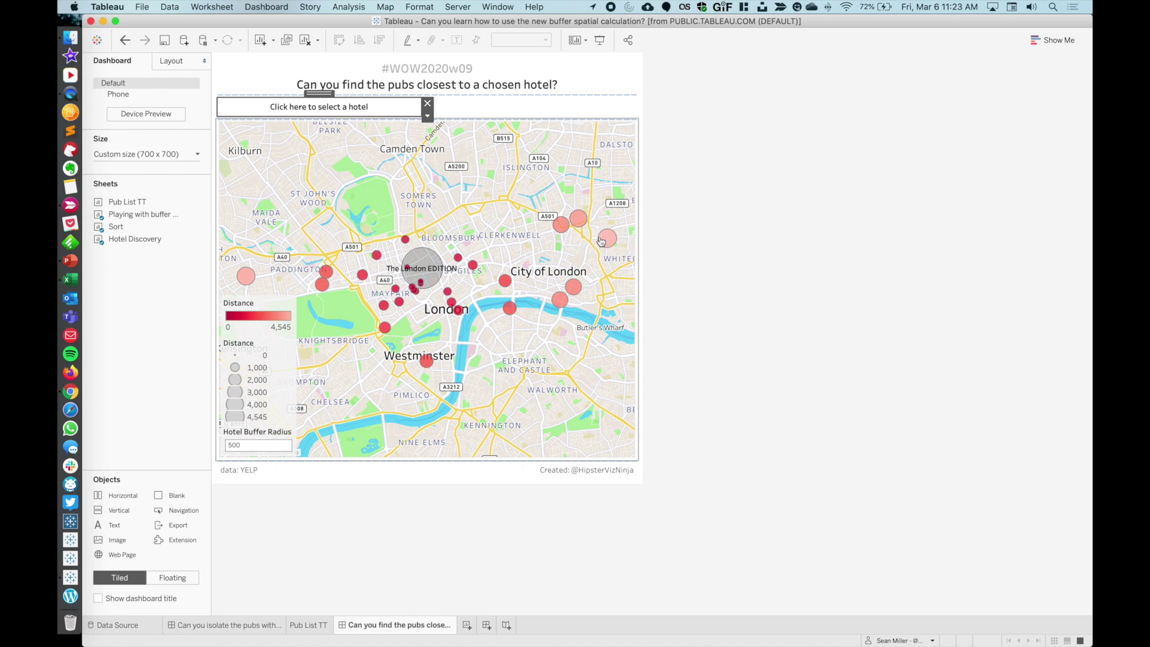
{"action": "left_click", "coordinate": [527, 197]}
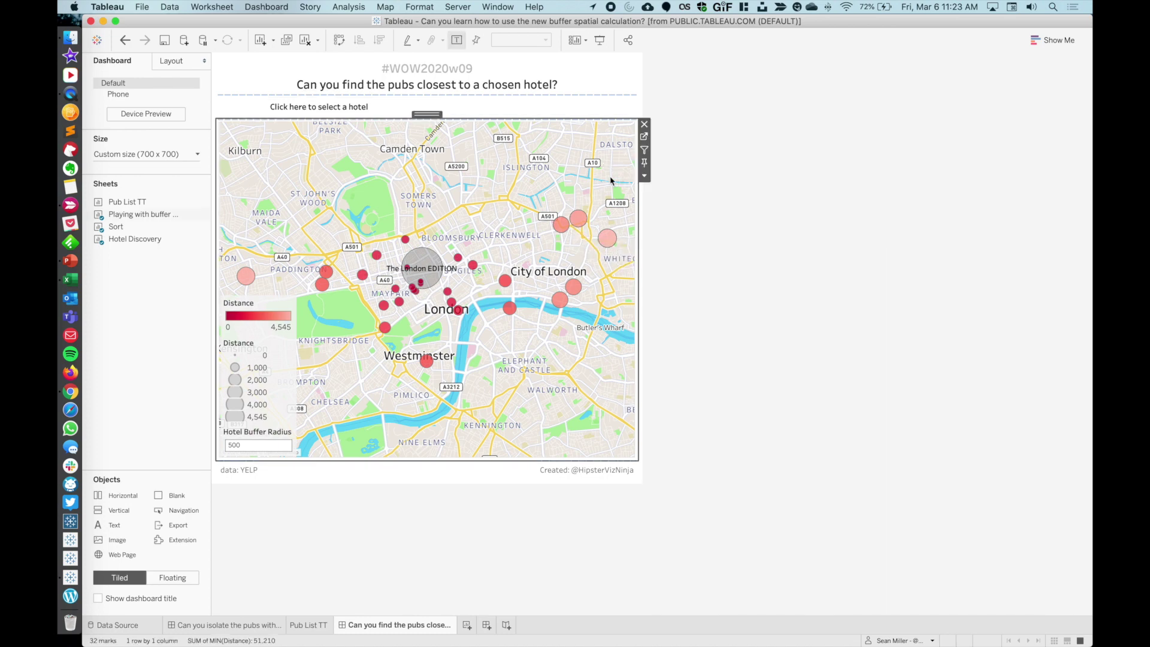
{"action": "left_click", "coordinate": [212, 7]}
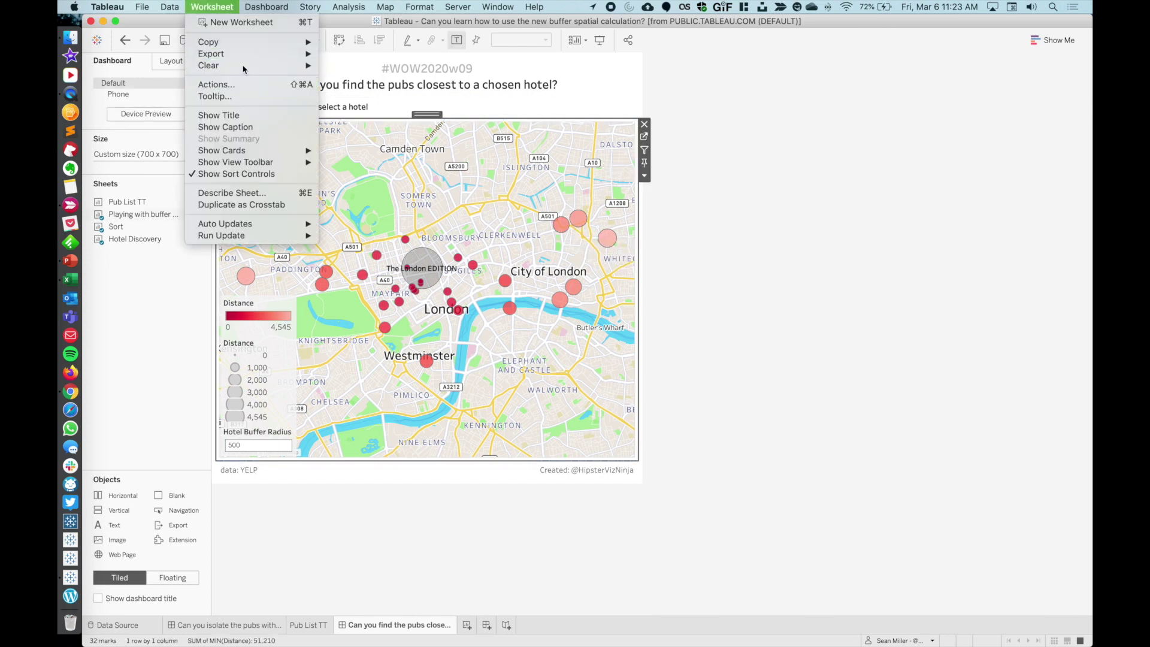
On the Playing with buffer radiis sheet, set the pub tooltip to '<Pub Name> is <MIN(Distance)> meters away from <Parameters.Hotel>'
{"action": "left_click", "coordinate": [266, 105]}
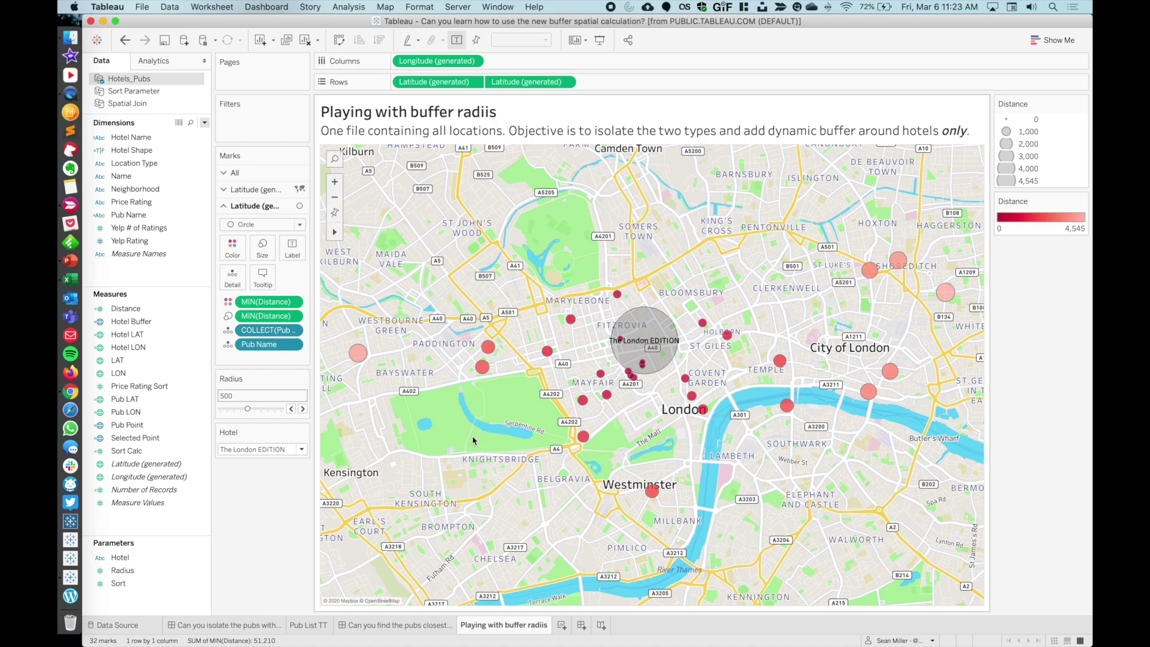
{"action": "left_click", "coordinate": [256, 277]}
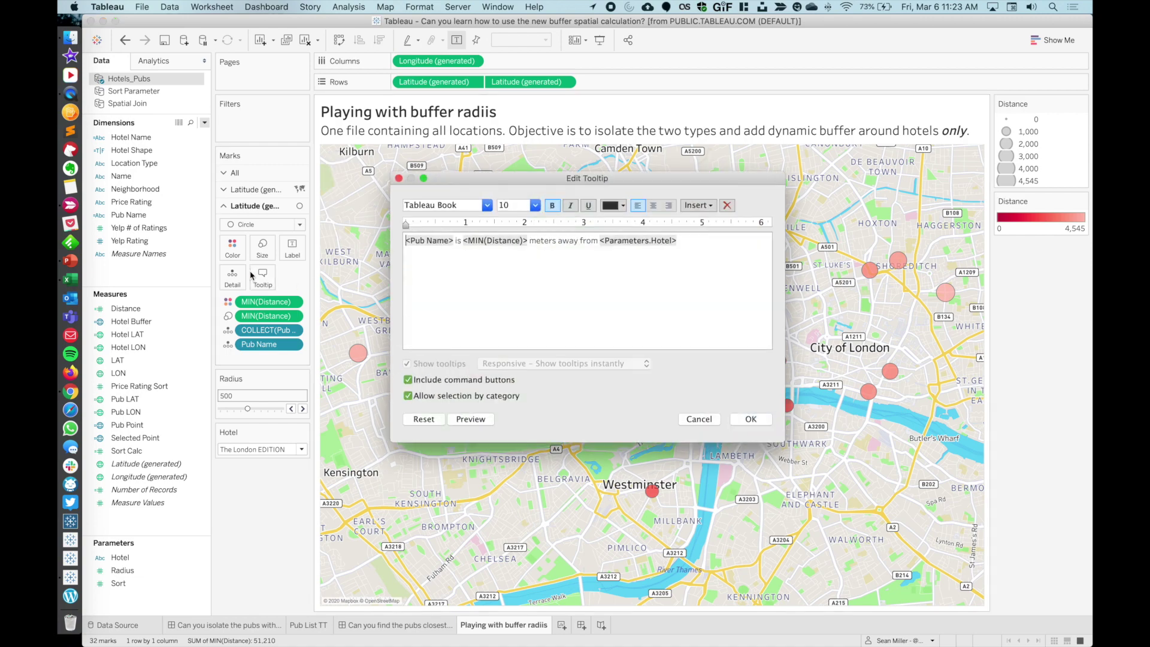
{"action": "left_click", "coordinate": [437, 242]}
{"action": "left_click", "coordinate": [738, 420]}
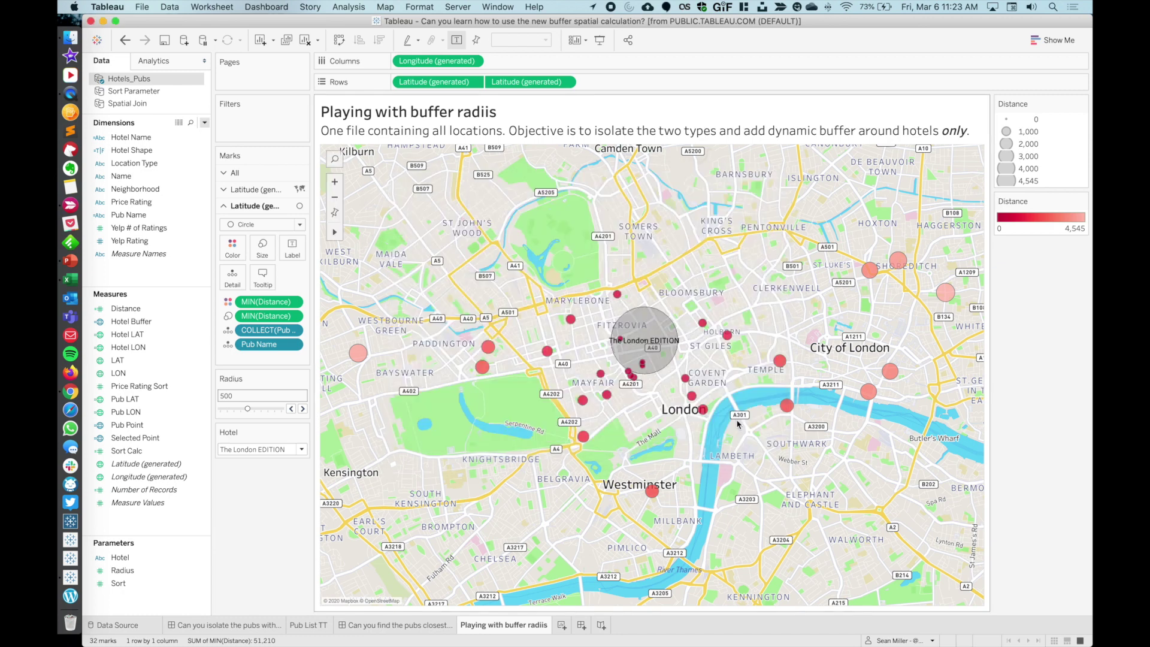
{"action": "mouse_move", "coordinate": [704, 412]}
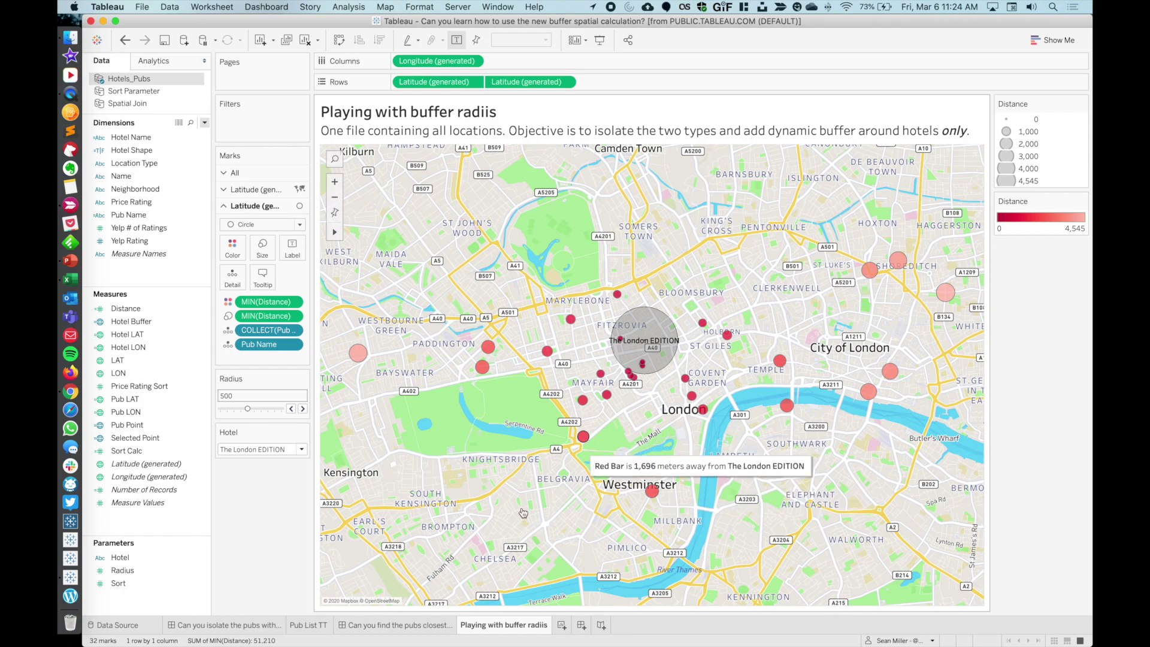
{"action": "left_click", "coordinate": [409, 623]}
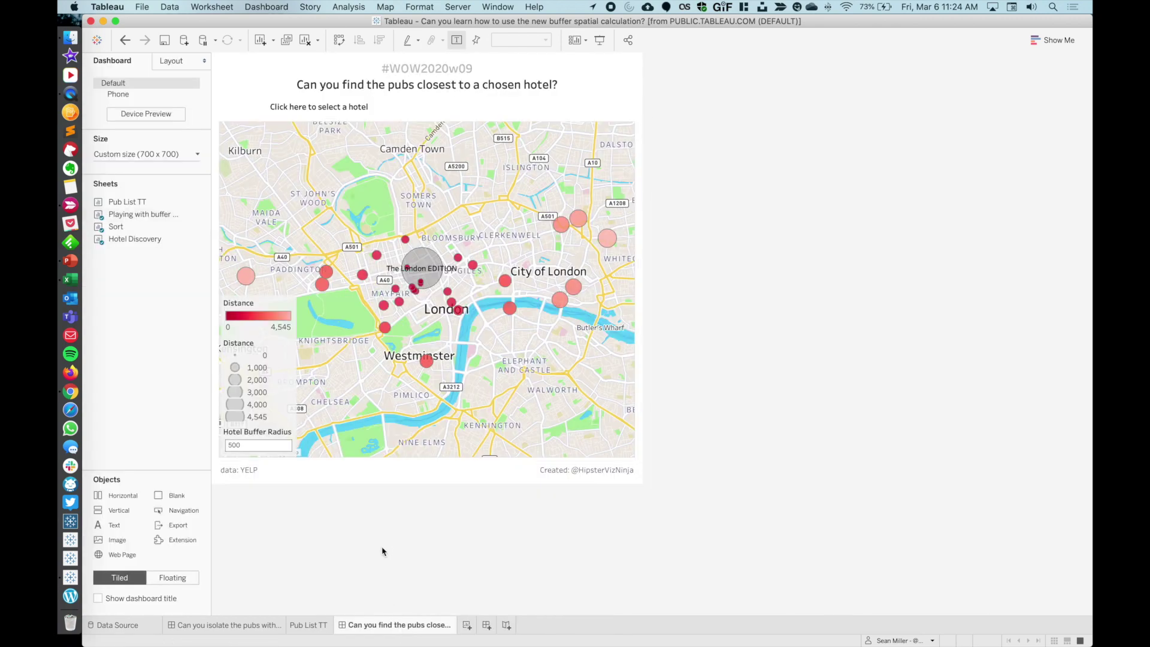